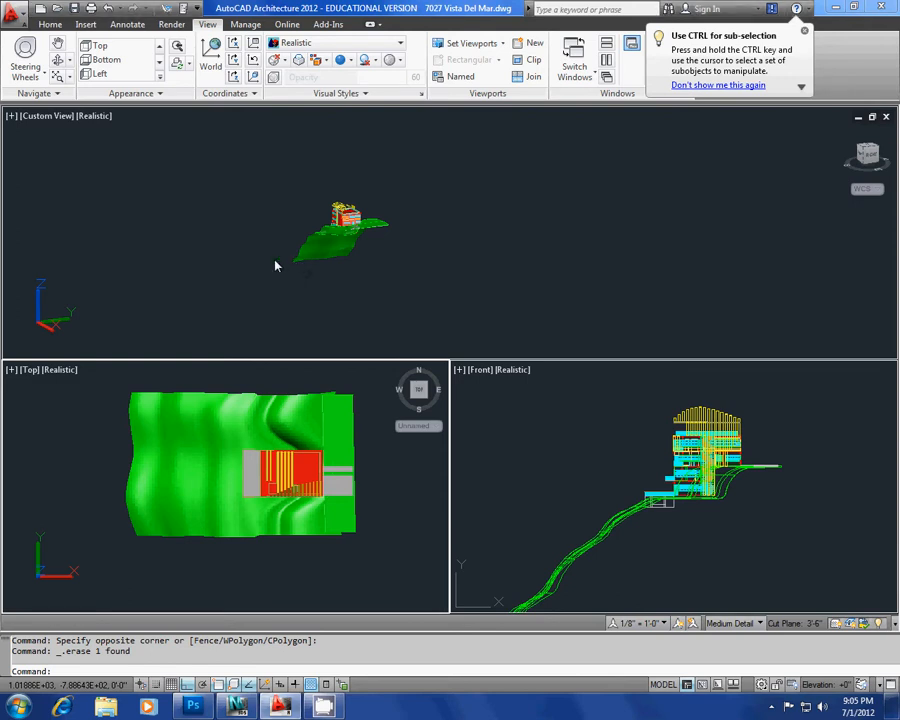
# - Create a vertical section with a 200' length along a straight horizontal line through the house and terrain in the top view
pyautogui.scroll(-3, 232, 256)
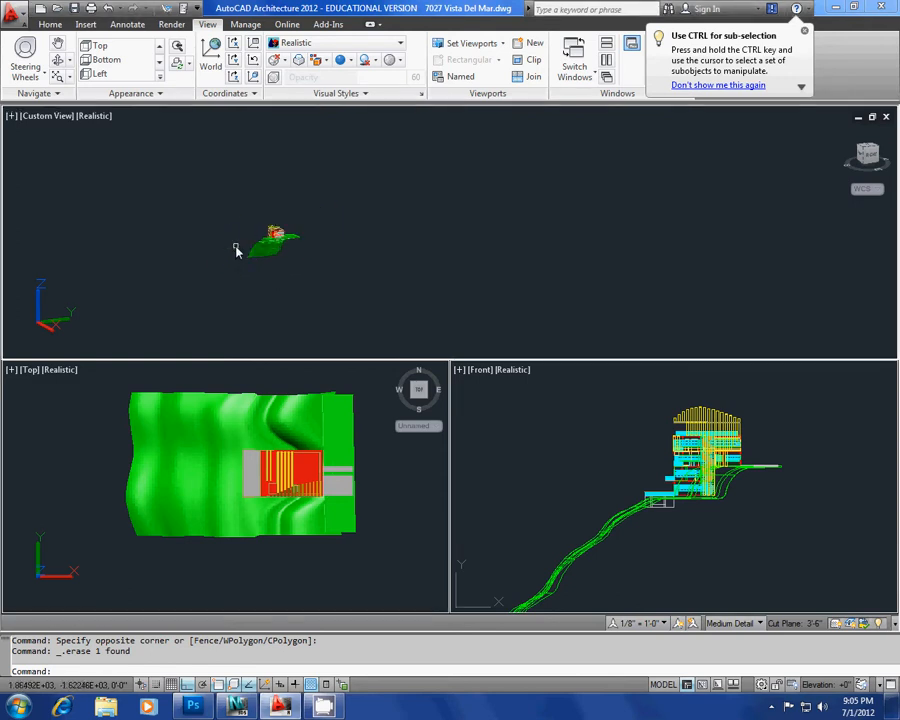
pyautogui.scroll(4, 236, 248)
pyautogui.scroll(-8, 260, 376)
pyautogui.scroll(5, 248, 426)
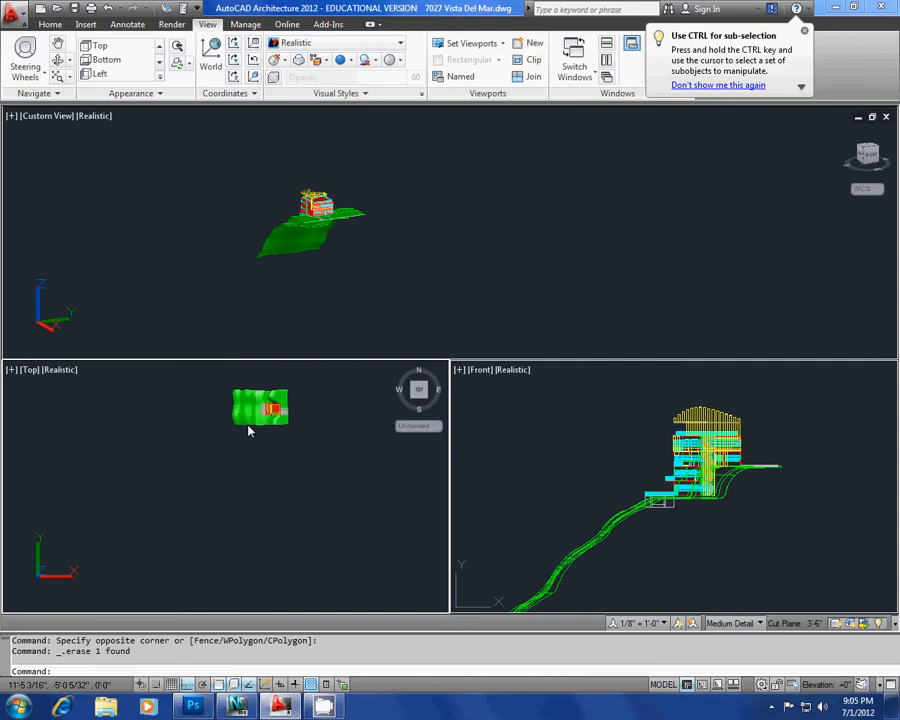
pyautogui.moveTo(258, 424); pyautogui.dragTo(224, 482, button='middle')
pyautogui.scroll(3, 236, 482)
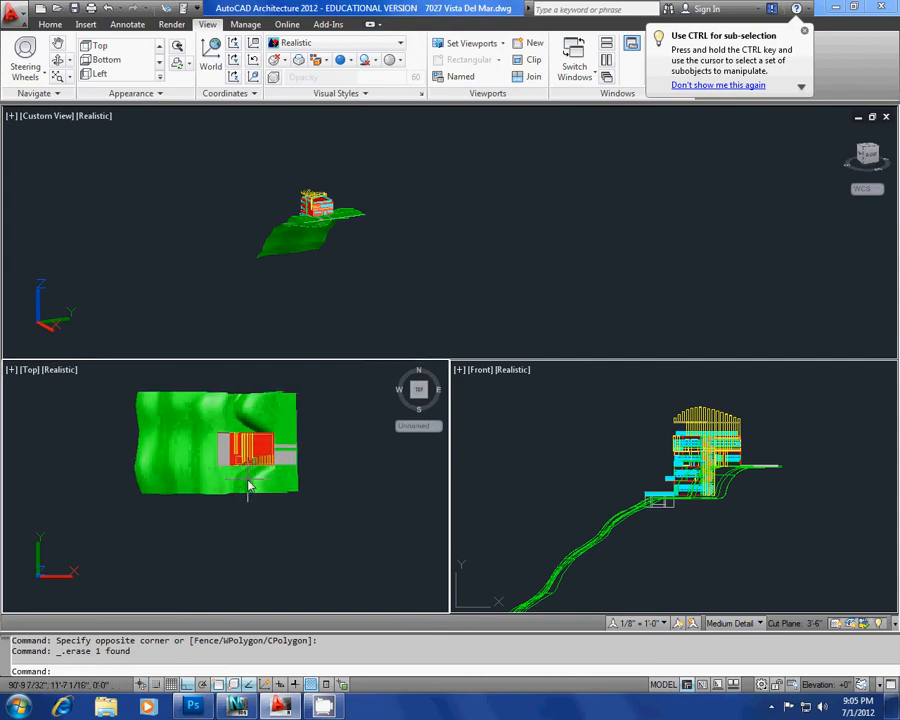
pyautogui.hotkey('ctrl', '3')
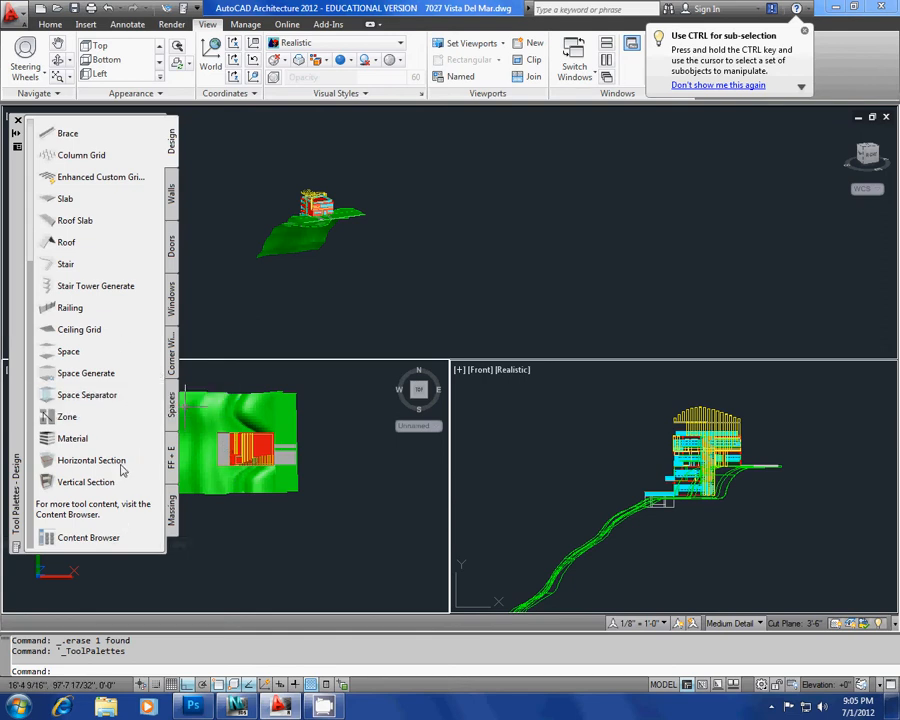
pyautogui.click(60, 484)
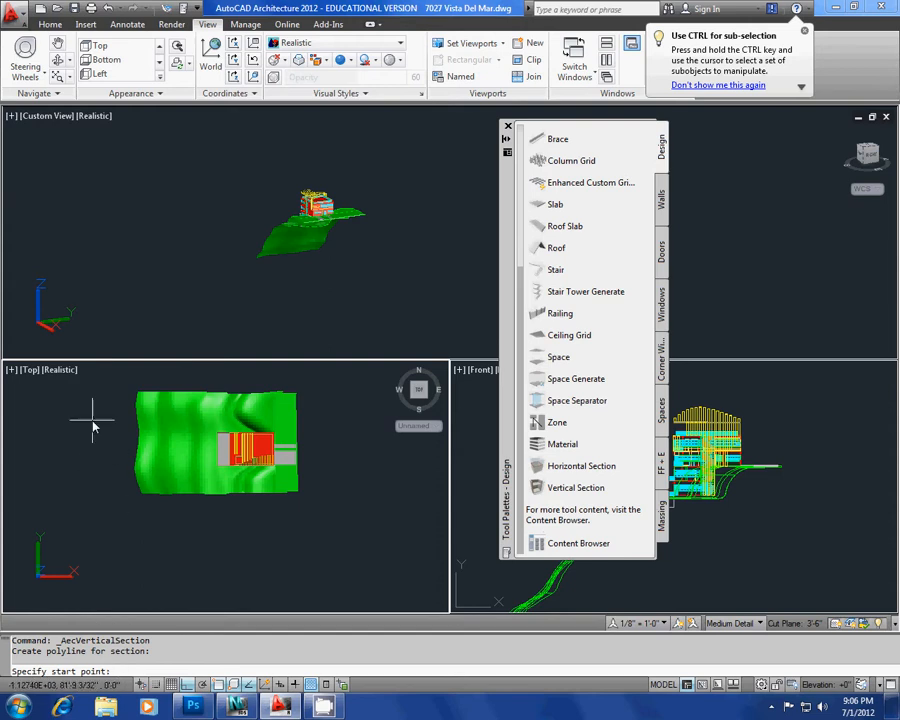
pyautogui.click(113, 447)
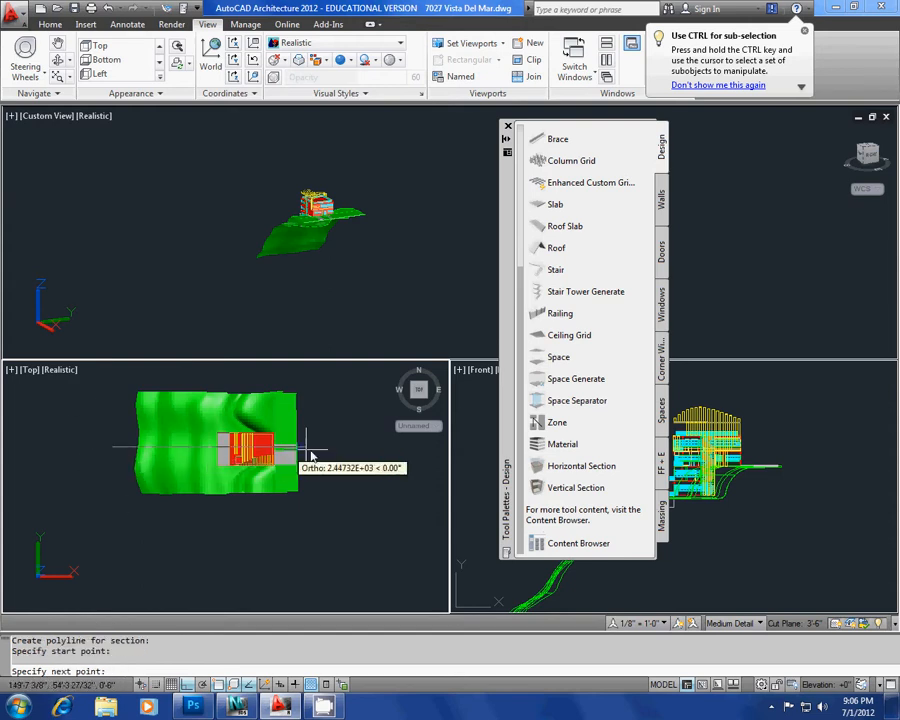
pyautogui.click(342, 446)
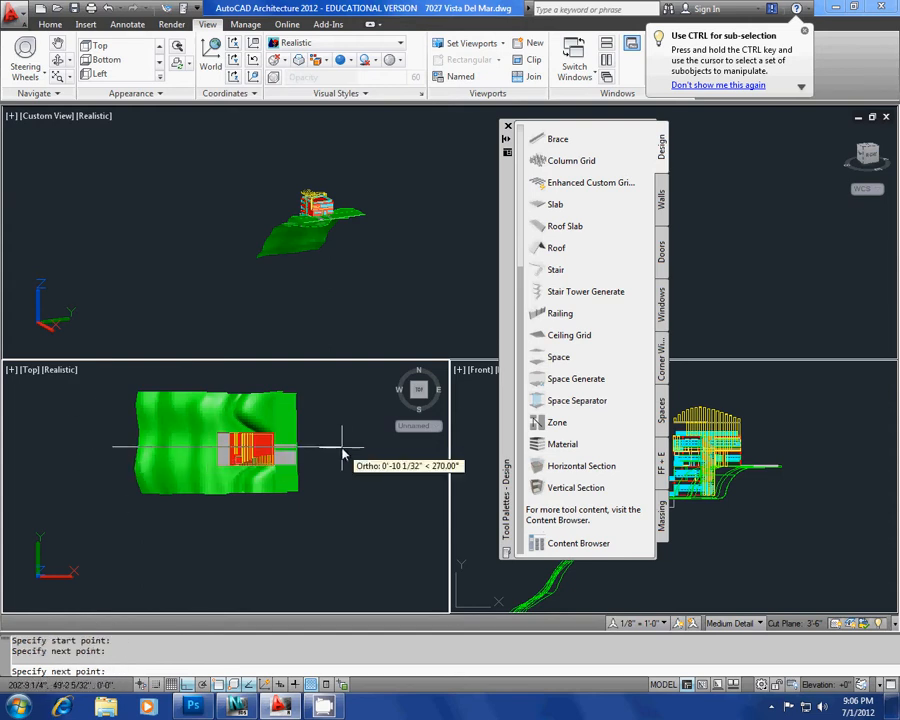
pyautogui.press('Return')
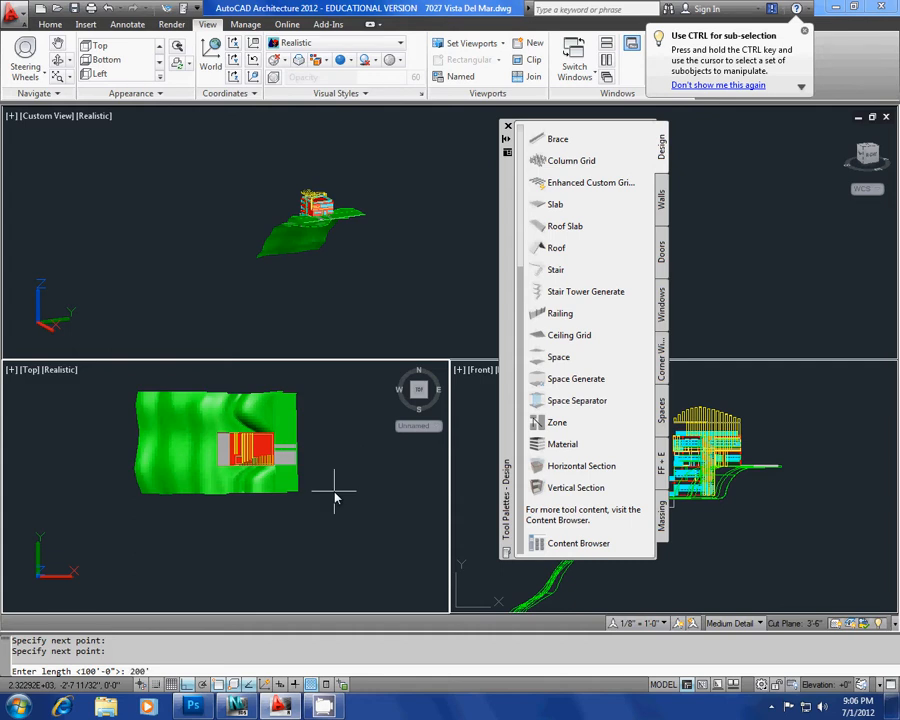
pyautogui.press('Return')
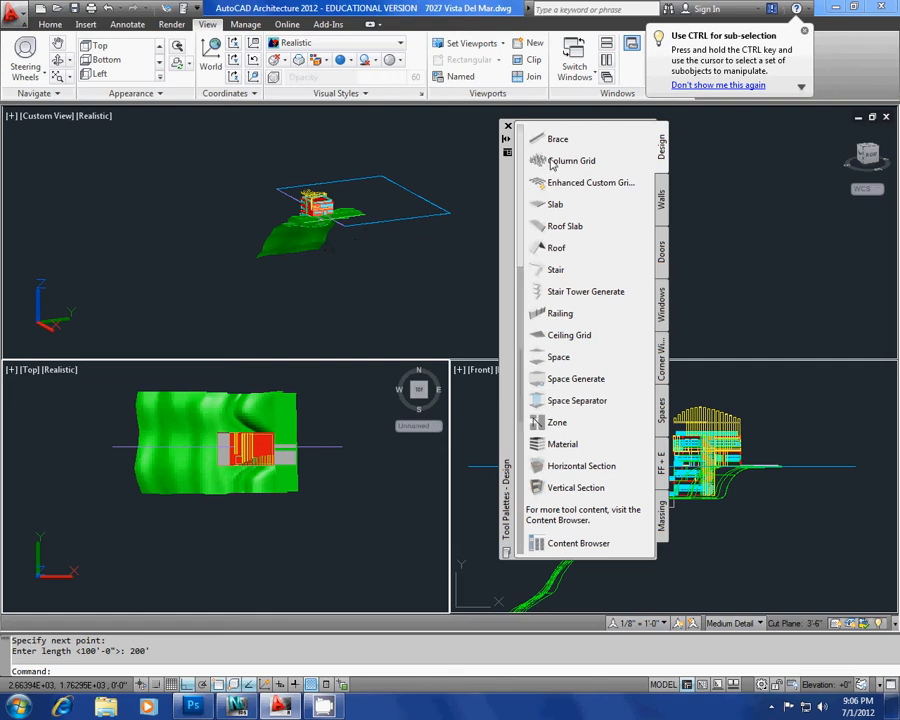
pyautogui.click(508, 127)
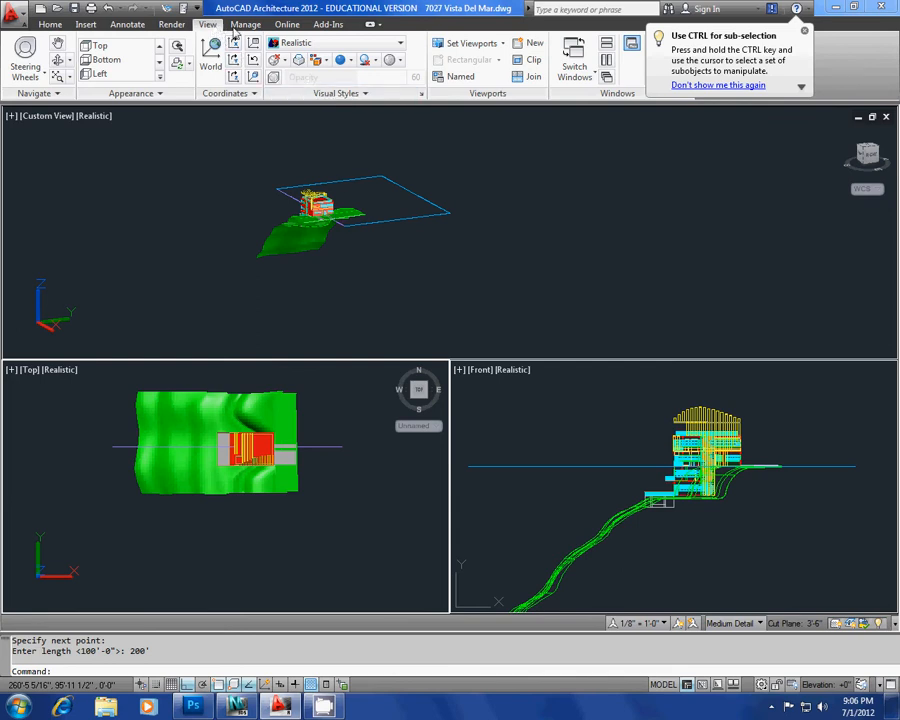
# - Try the Single, Two: Vertical and Three: Right viewport arrangements
pyautogui.click(496, 44)
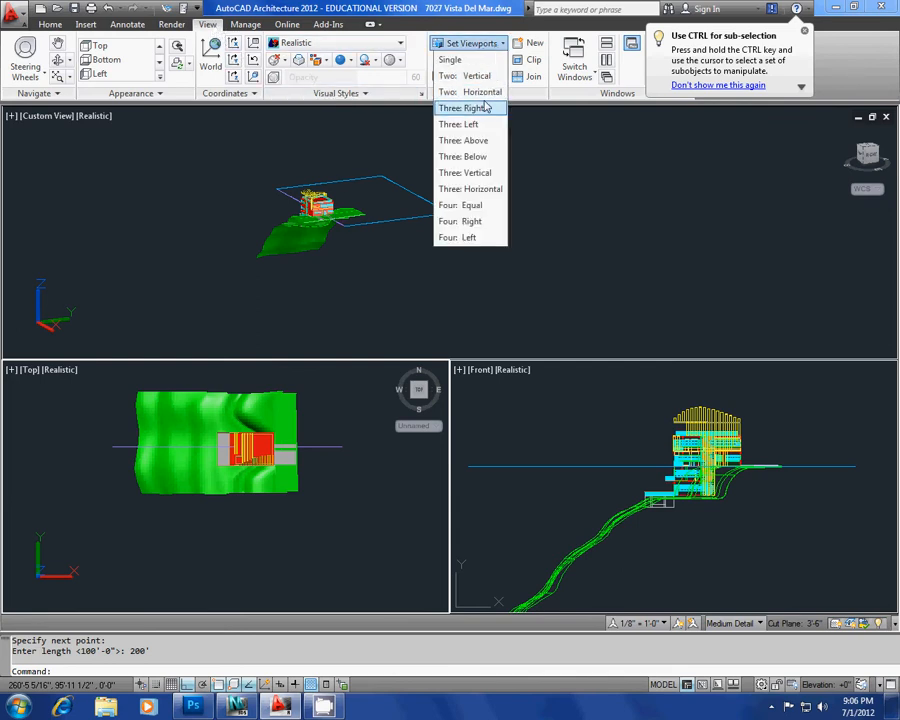
pyautogui.click(476, 59)
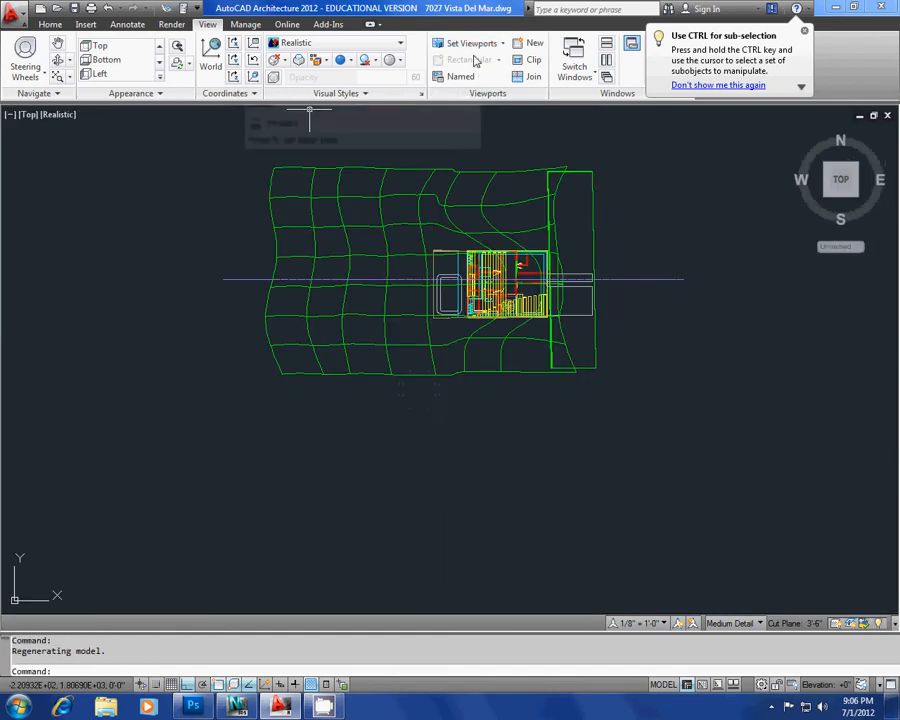
pyautogui.click(470, 43)
pyautogui.click(470, 244)
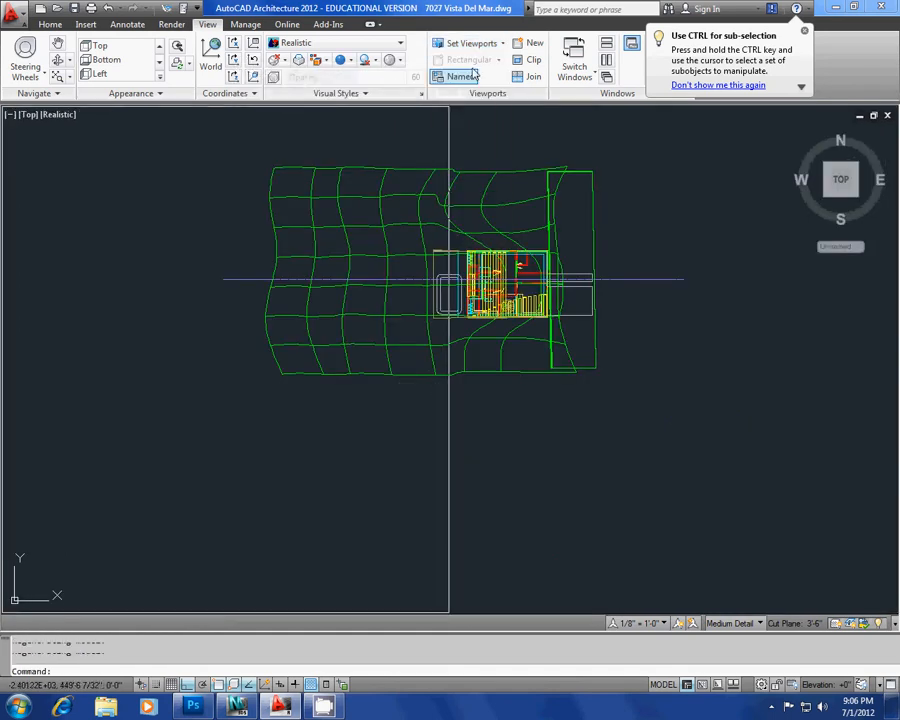
pyautogui.click(476, 44)
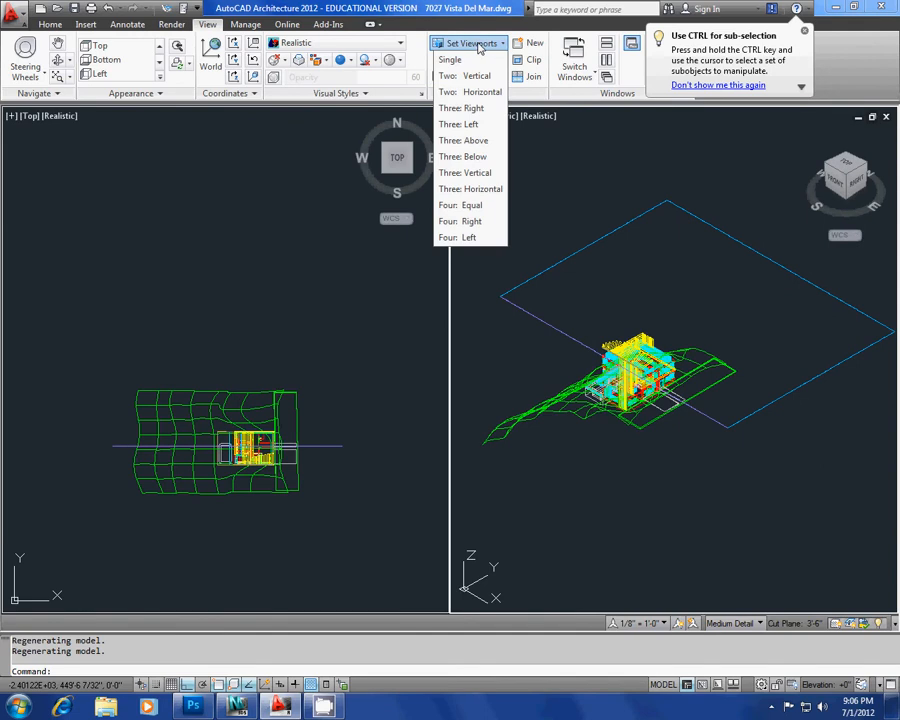
pyautogui.click(477, 109)
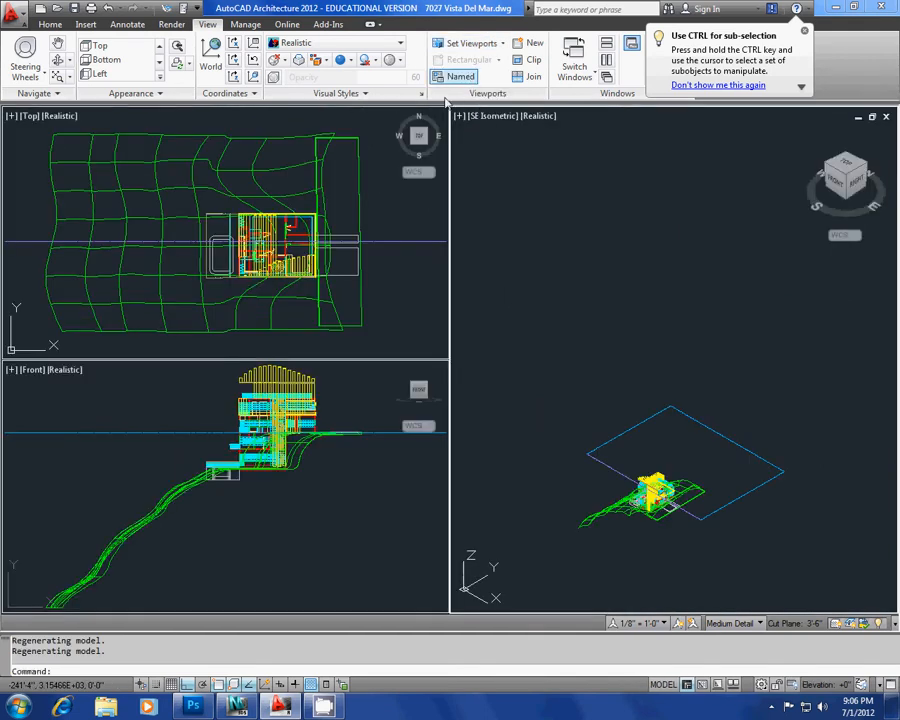
# - Arrange the model space viewports as Three: Left and frame the model in the large isometric viewport
pyautogui.click(475, 43)
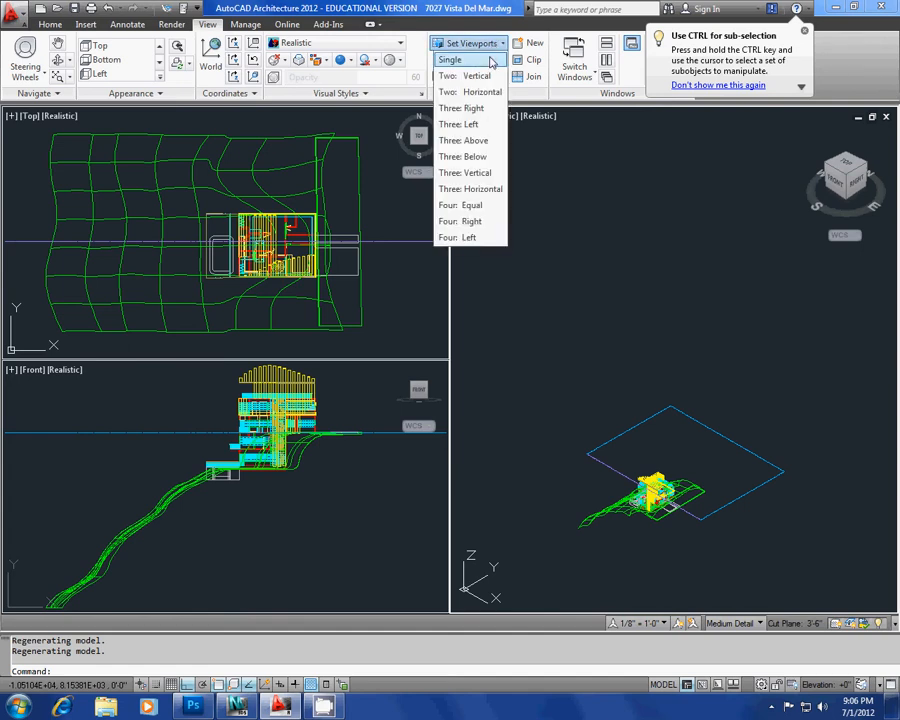
pyautogui.click(470, 124)
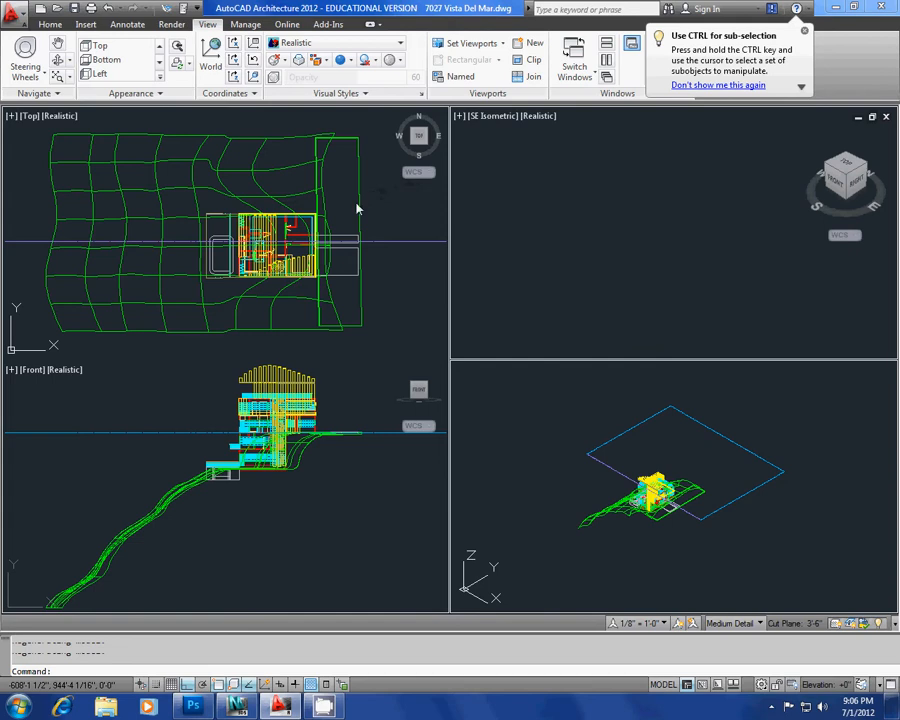
pyautogui.scroll(-5, 317, 276)
pyautogui.scroll(5, 279, 394)
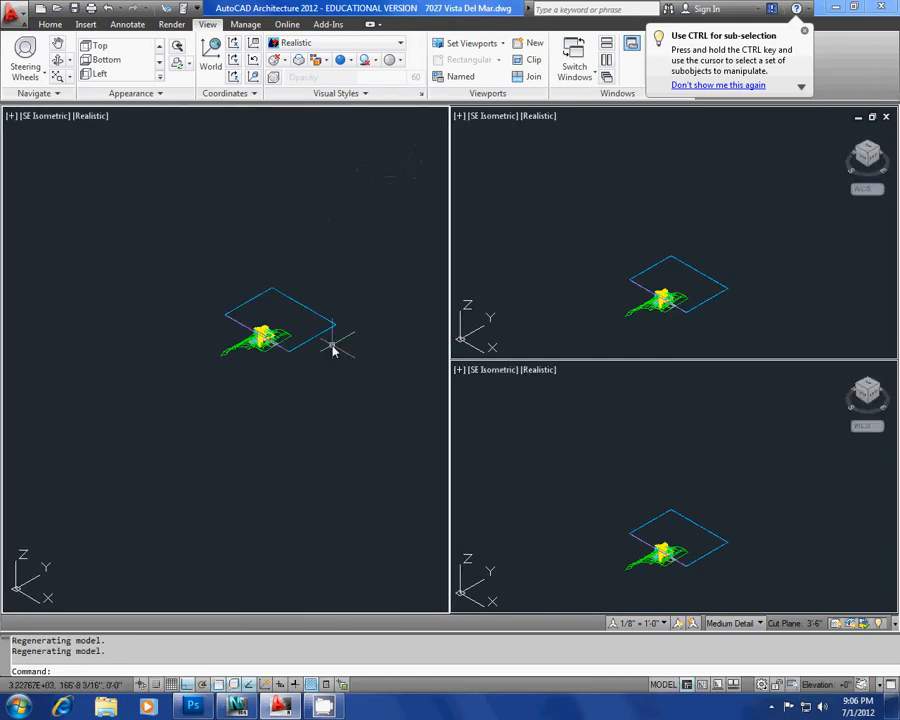
pyautogui.scroll(4, 336, 340)
pyautogui.scroll(-1, 360, 322)
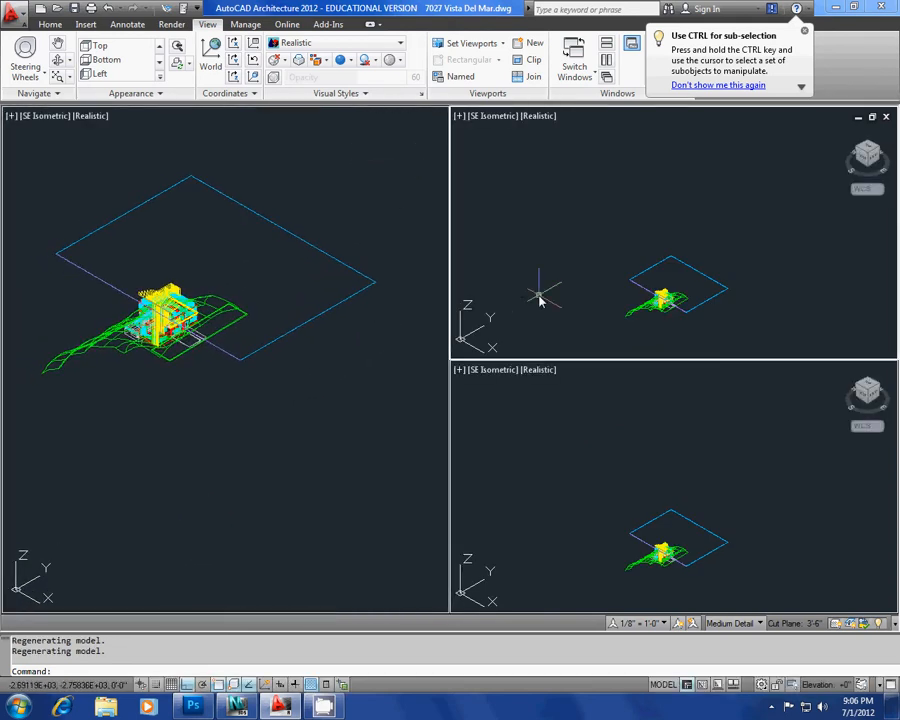
# - Set the upper of the two small viewports to the plan view of the current UCS
pyautogui.write('pl')
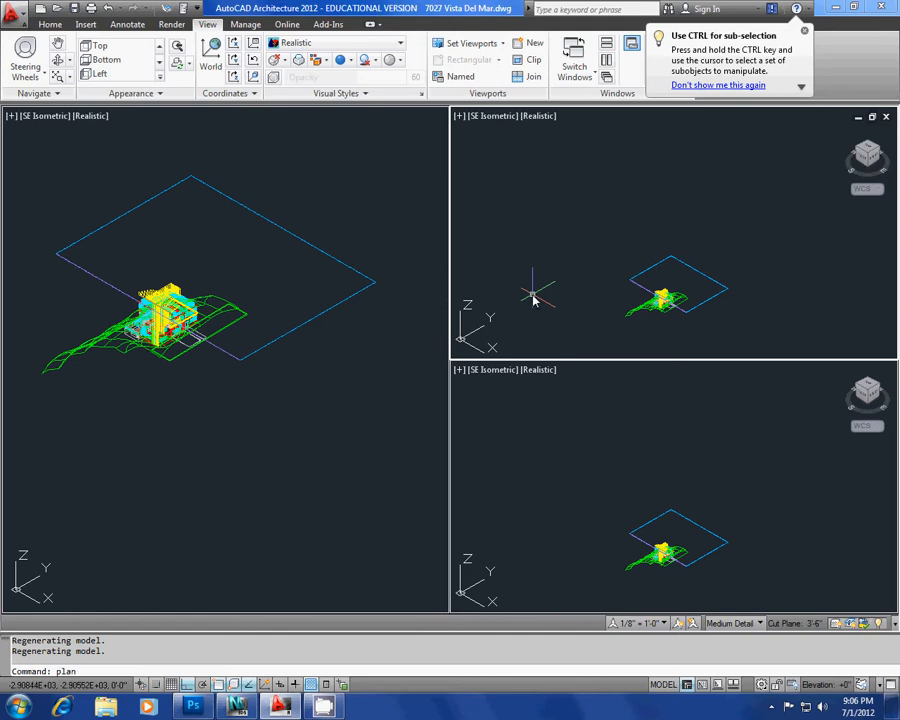
pyautogui.write('an')
pyautogui.press('Return')
pyautogui.press('Return')
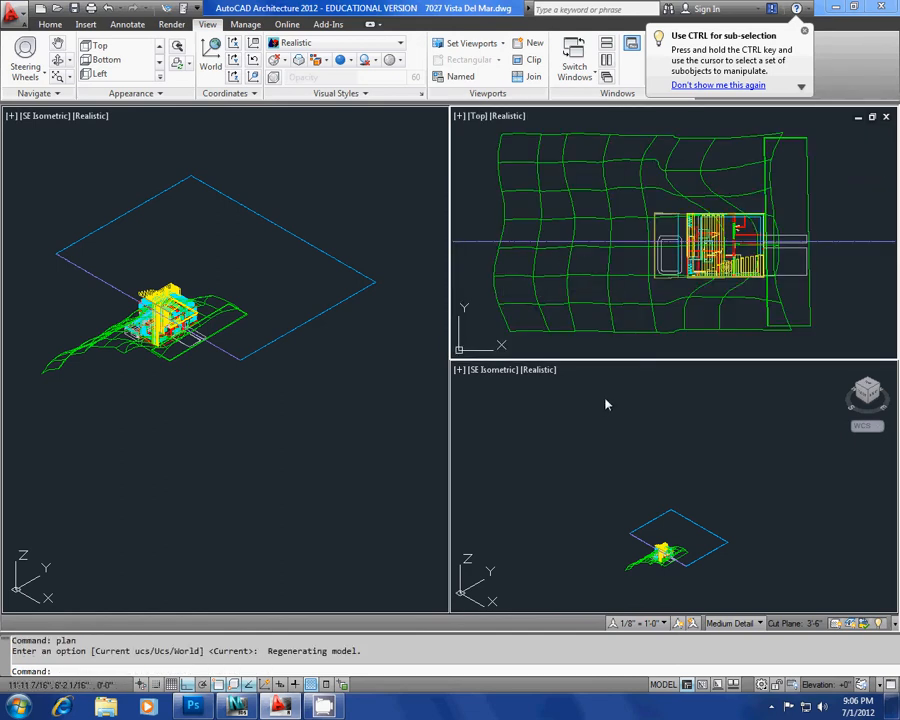
# - Set the lower of the two small viewports to the Front view and frame the house in it
pyautogui.click(162, 67)
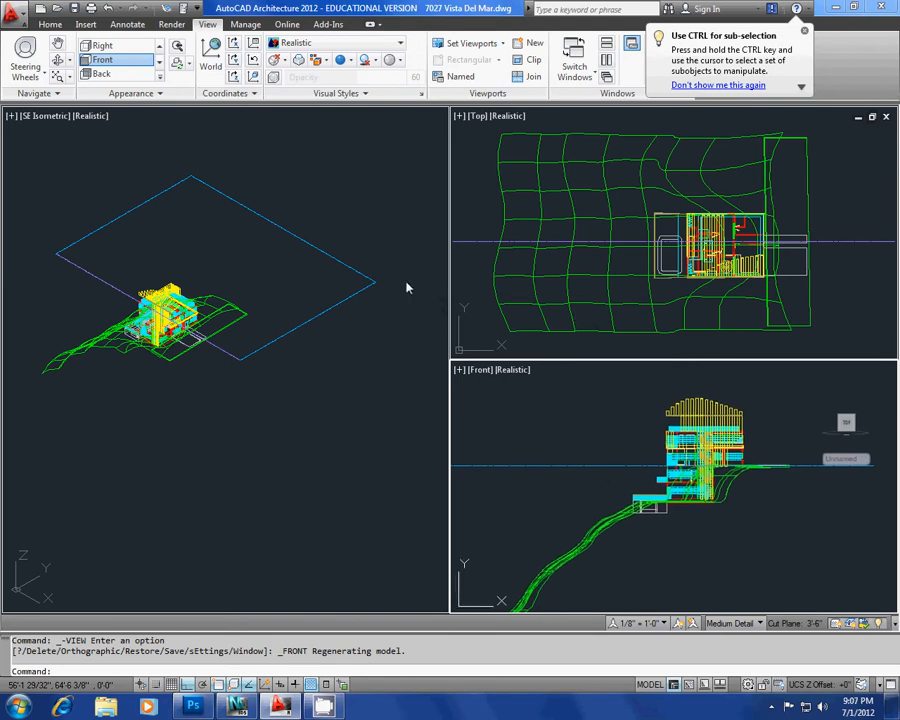
pyautogui.click(472, 263)
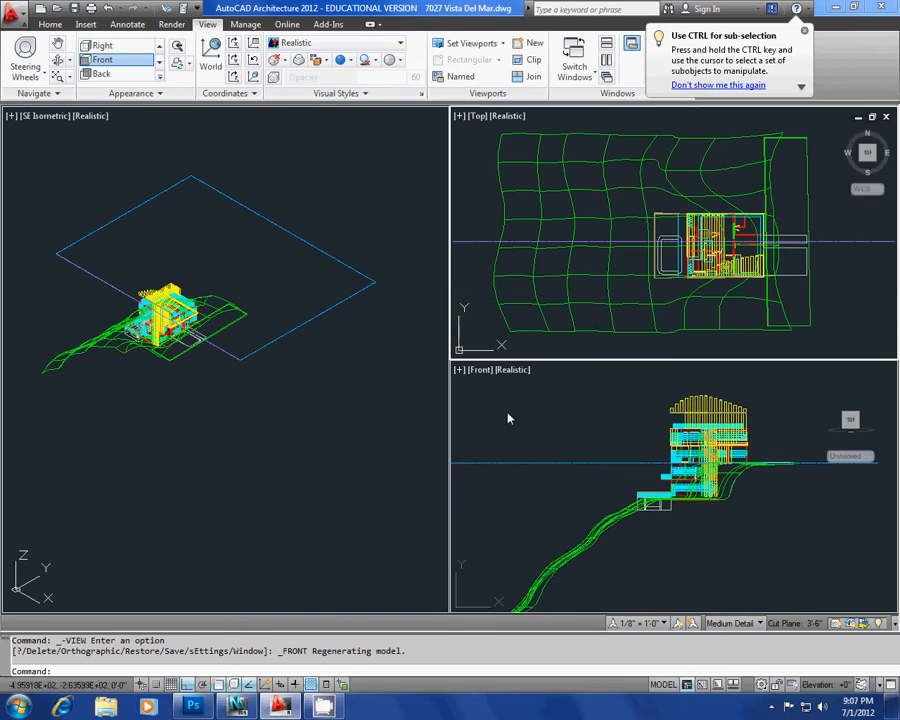
pyautogui.scroll(-1, 508, 414)
pyautogui.moveTo(598, 423); pyautogui.dragTo(612, 415, button='middle')
pyautogui.scroll(3, 612, 419)
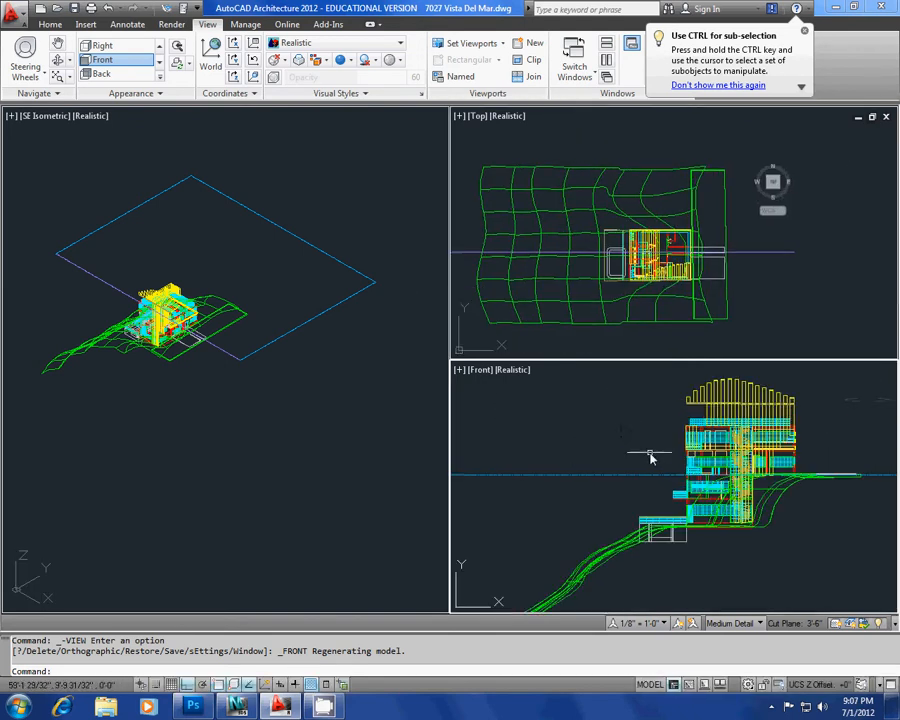
# - Select the building section line in the isometric view and switch it to an adjustable-height section box
pyautogui.click(310, 325)
pyautogui.click(310, 325)
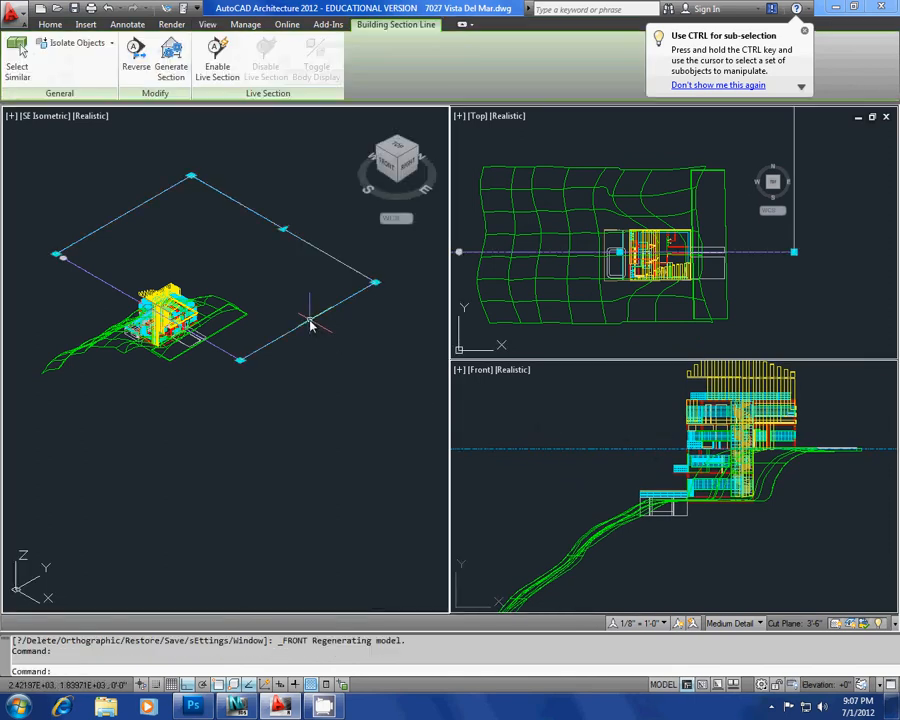
pyautogui.click(63, 258)
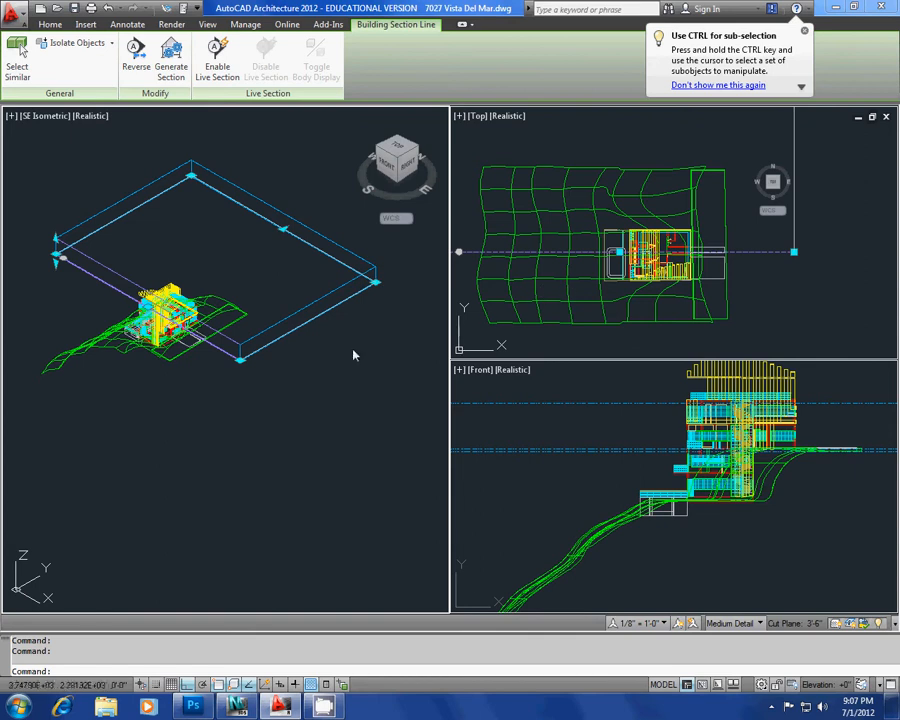
# - Move the section box straight down in the Front view so its base drops to about the pool's level
pyautogui.scroll(5, 160, 325)
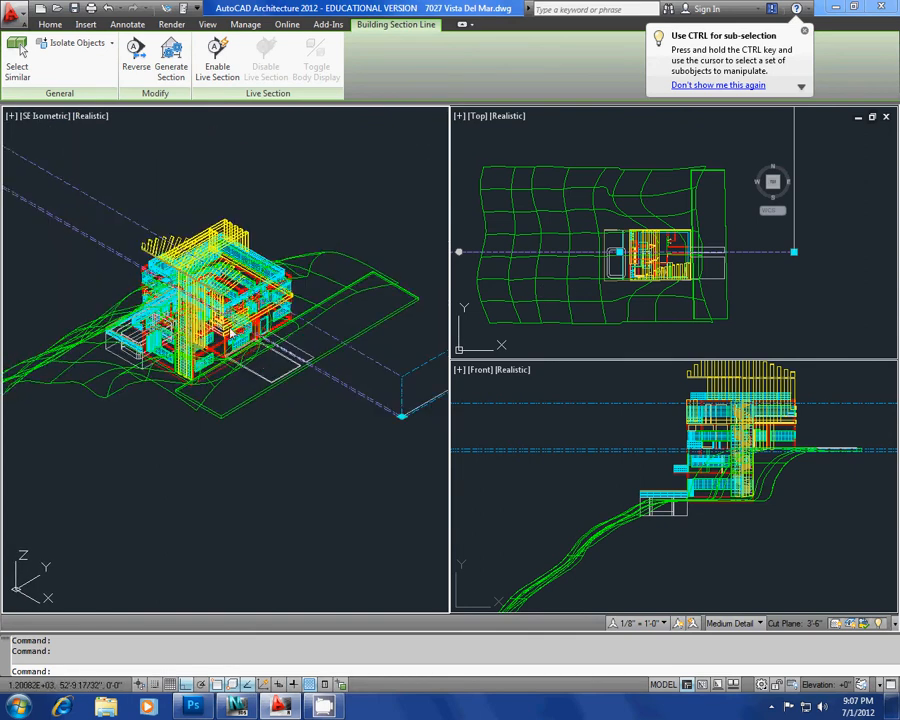
pyautogui.scroll(-5, 300, 350)
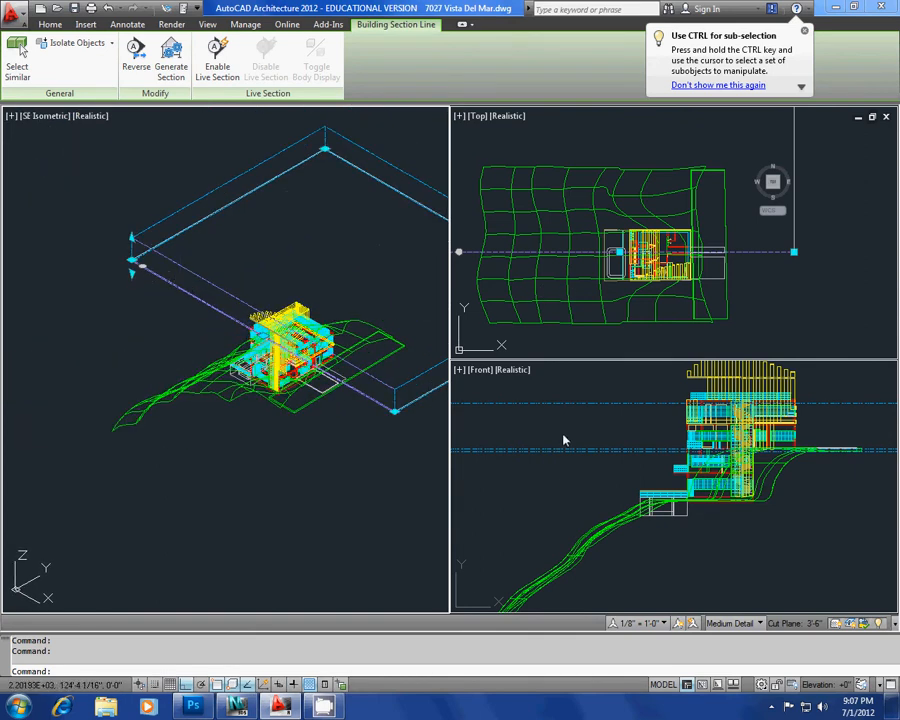
pyautogui.scroll(-3, 598, 430)
pyautogui.scroll(6, 598, 430)
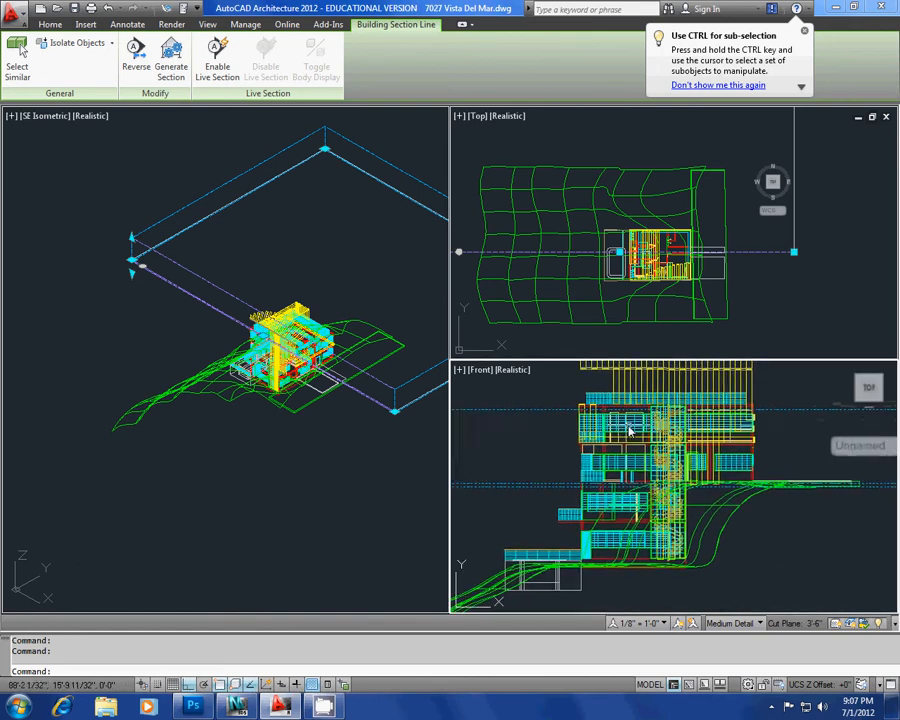
pyautogui.scroll(-2, 629, 430)
pyautogui.scroll(-2, 749, 476)
pyautogui.moveTo(549, 481); pyautogui.dragTo(679, 478, button='middle')
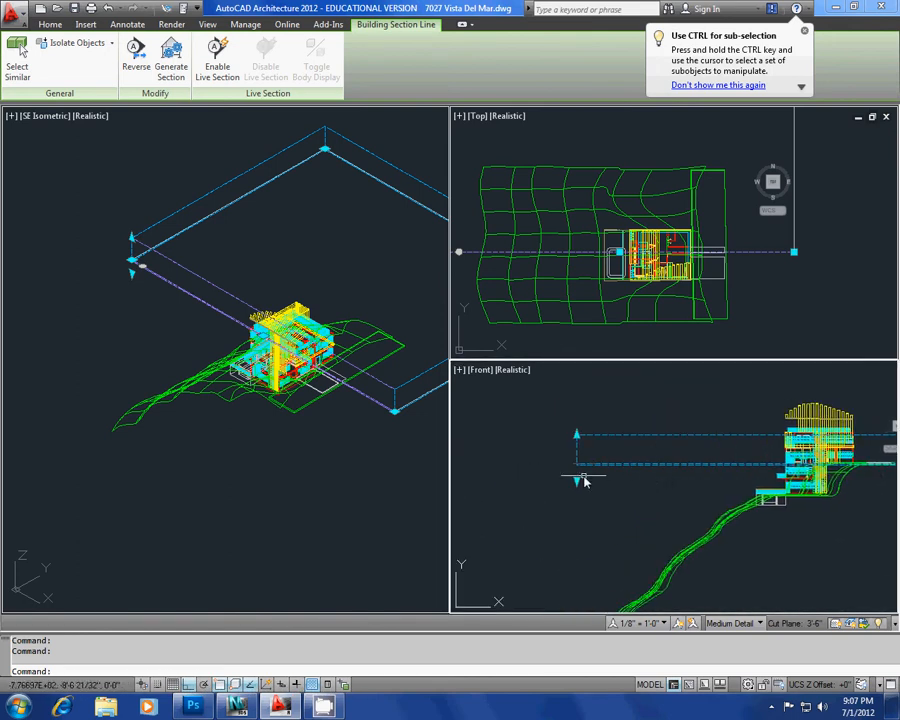
pyautogui.write('m')
pyautogui.press('Return')
pyautogui.click(548, 450)
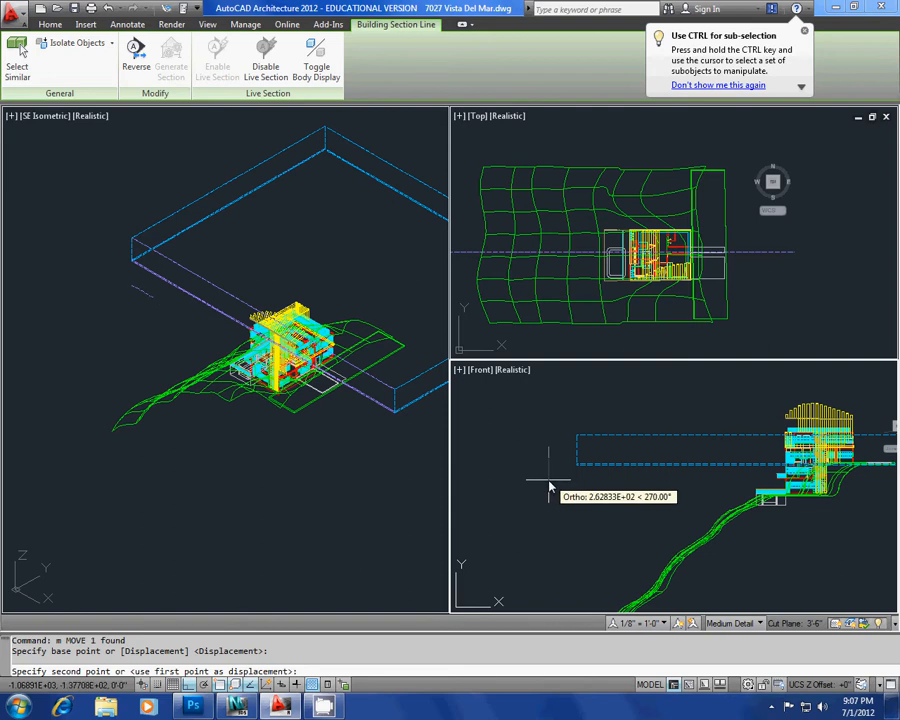
pyautogui.click(548, 485)
# - Move the section box slightly farther down so its base lies at the underside of the pool
pyautogui.moveTo(590, 514); pyautogui.dragTo(571, 498)
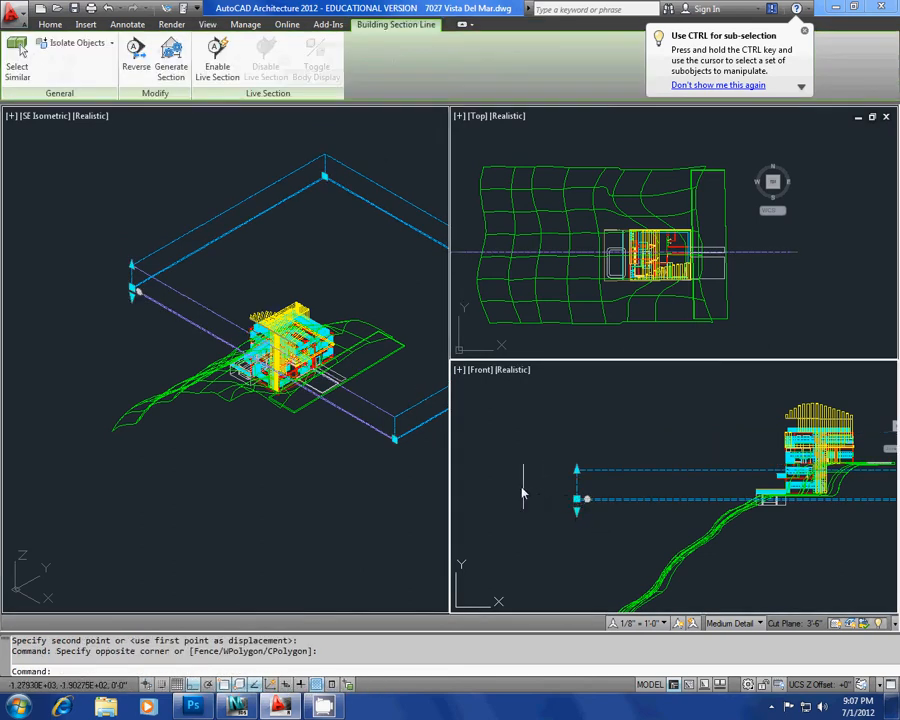
pyautogui.write('m')
pyautogui.press('Return')
pyautogui.click(492, 466)
pyautogui.click(504, 460)
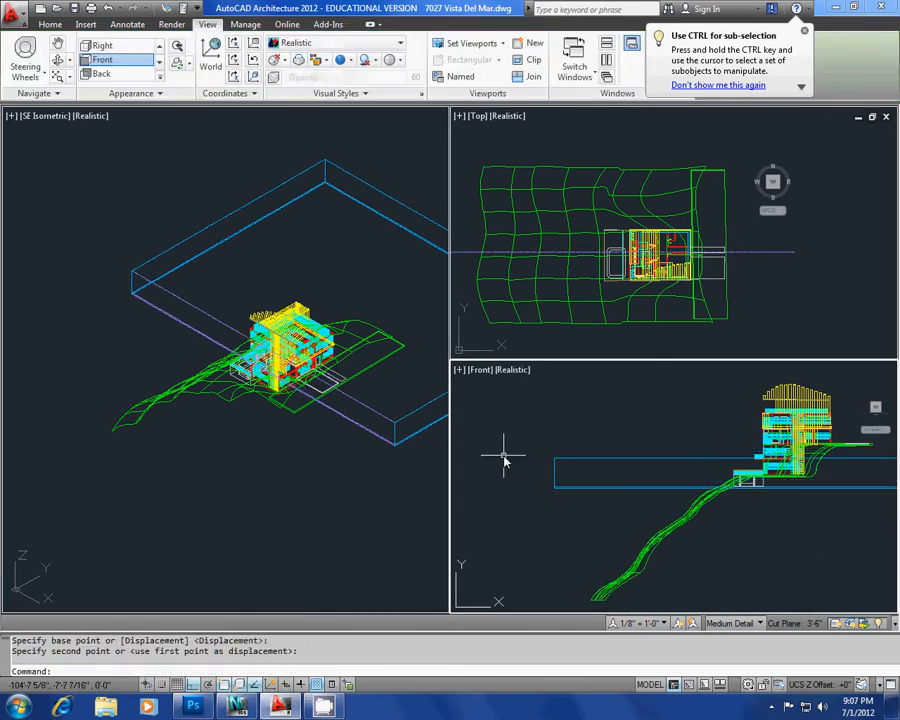
pyautogui.press('Escape')
# - Stretch the section box's upper limit in the Front view up to near the top of the roof fins
pyautogui.click(599, 454)
pyautogui.click(599, 465)
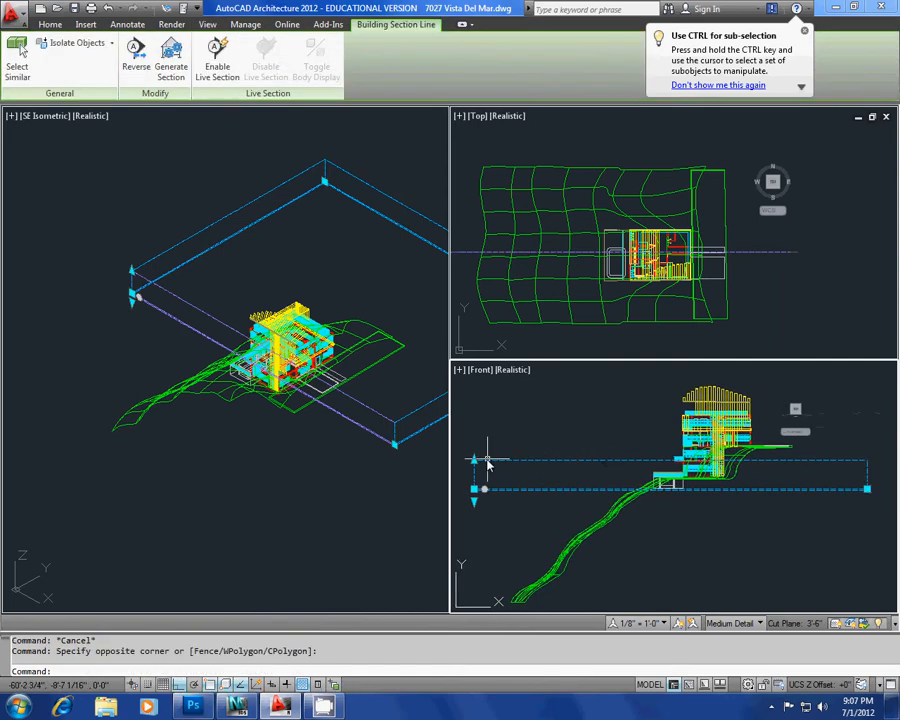
pyautogui.click(474, 460)
pyautogui.click(475, 396)
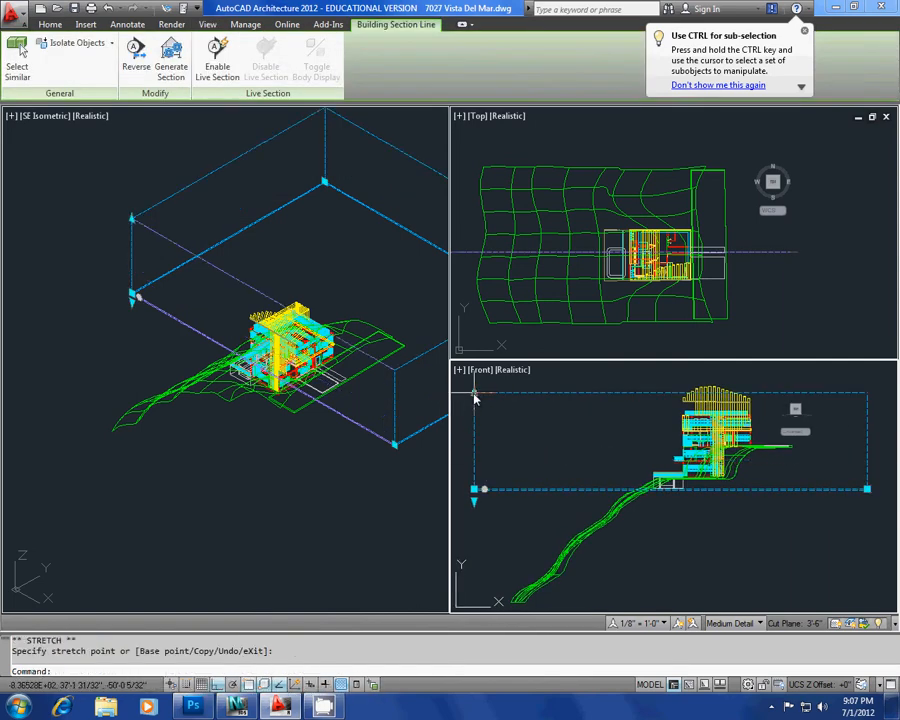
# - Stretch the section box's upper limit in the Front view higher, to above the tops of the roof fins
pyautogui.moveTo(499, 441); pyautogui.dragTo(521, 479, button='middle')
pyautogui.click(496, 430)
pyautogui.click(496, 411)
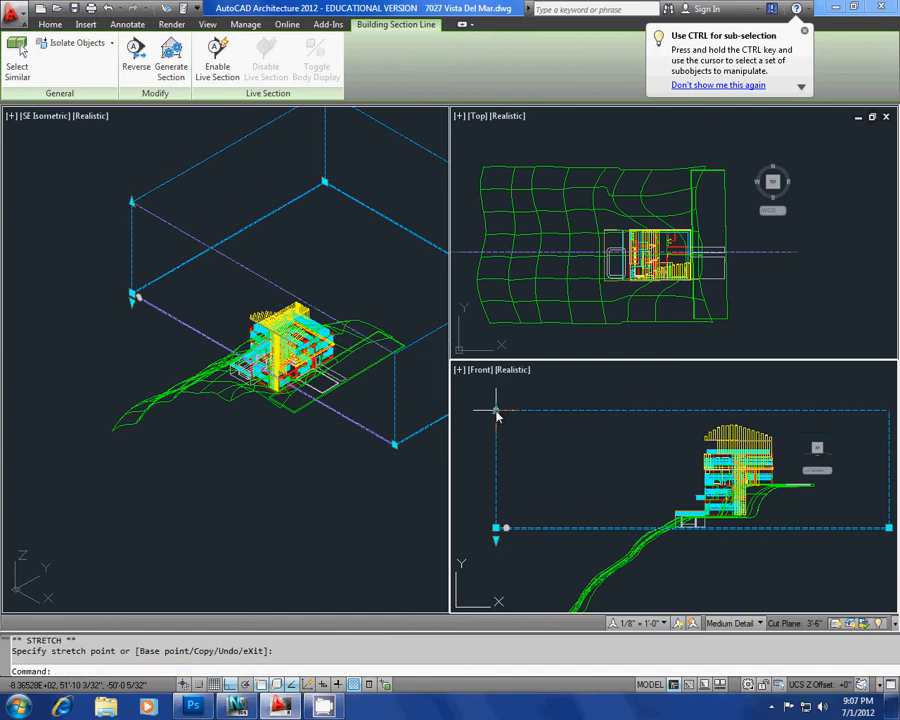
# - Move the section box slightly straight down in the Front view so its base lies just below the underside of the pool
pyautogui.write('m')
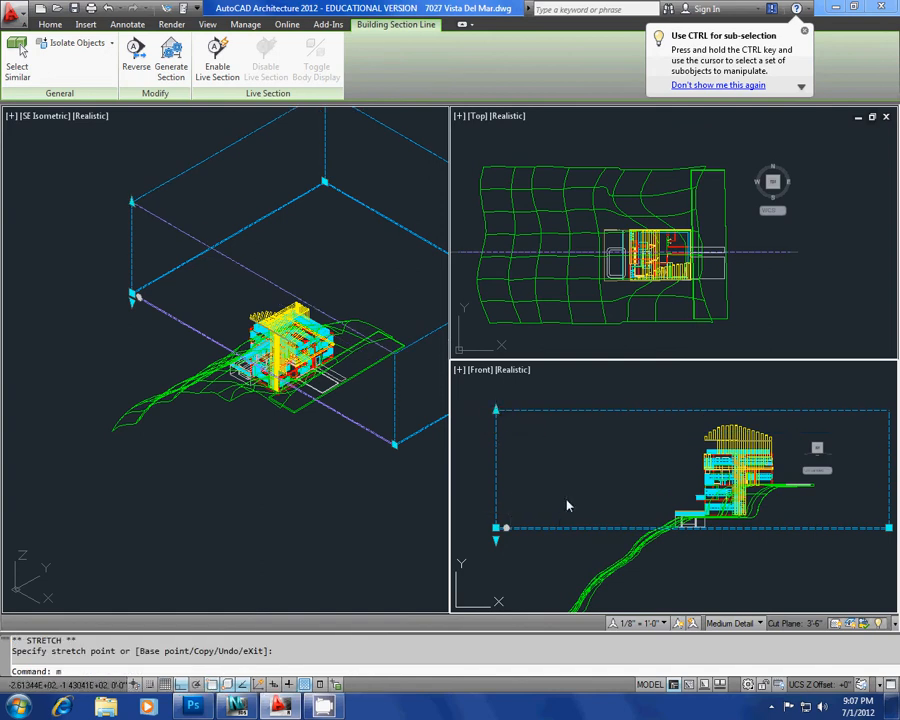
pyautogui.press('Return')
pyautogui.click(577, 474)
pyautogui.click(577, 484)
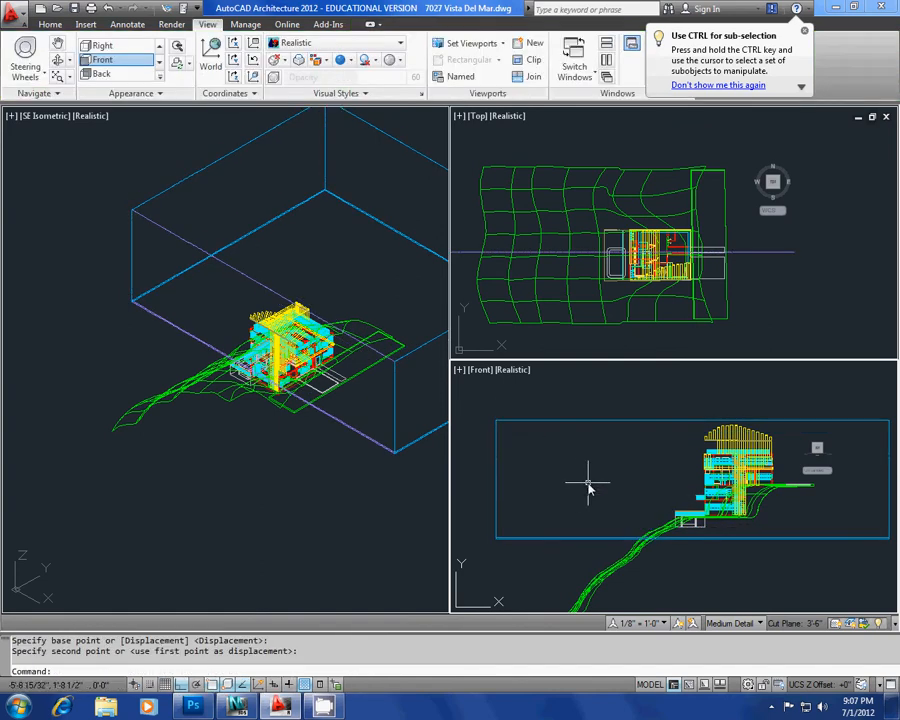
# - Select the building section line in the Top view and start generating a 2D section from it
pyautogui.click(380, 428)
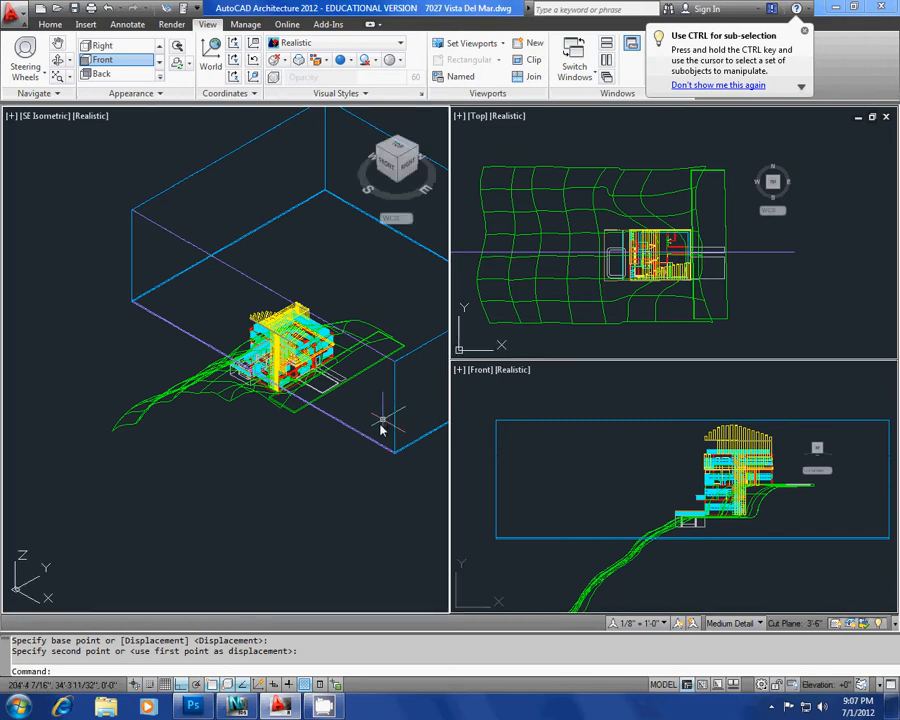
pyautogui.moveTo(380, 428); pyautogui.dragTo(351, 430, button='middle')
pyautogui.scroll(-4, 581, 336)
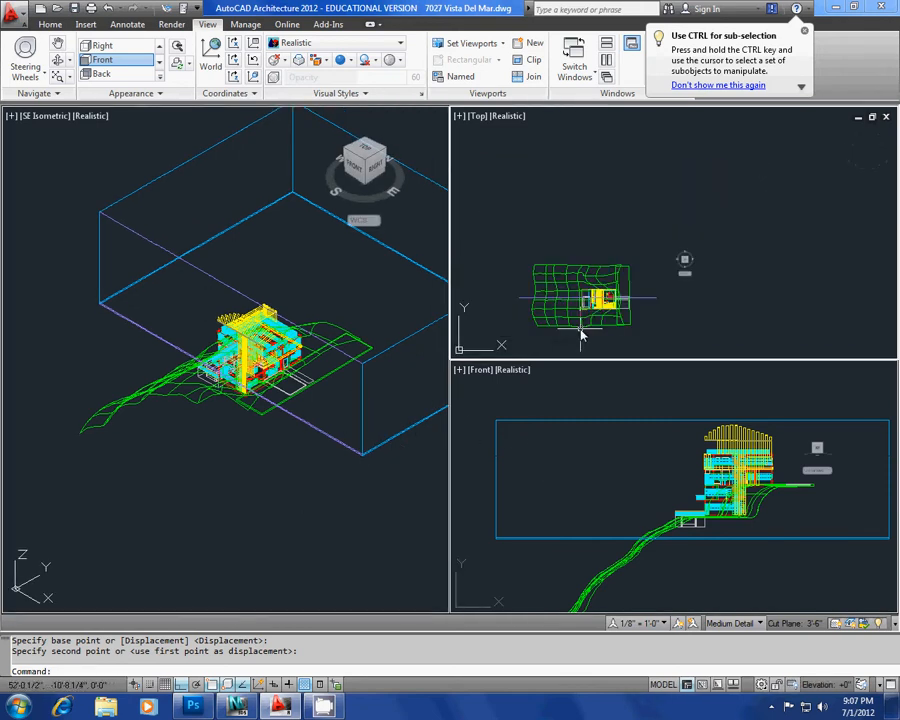
pyautogui.moveTo(644, 316); pyautogui.dragTo(674, 276, button='middle')
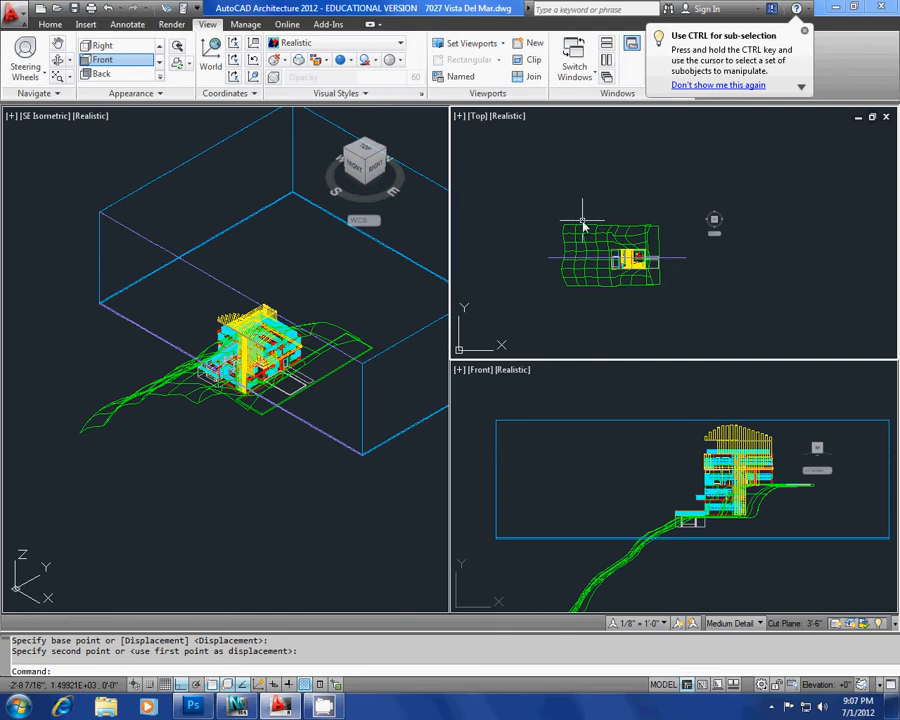
pyautogui.scroll(3, 574, 282)
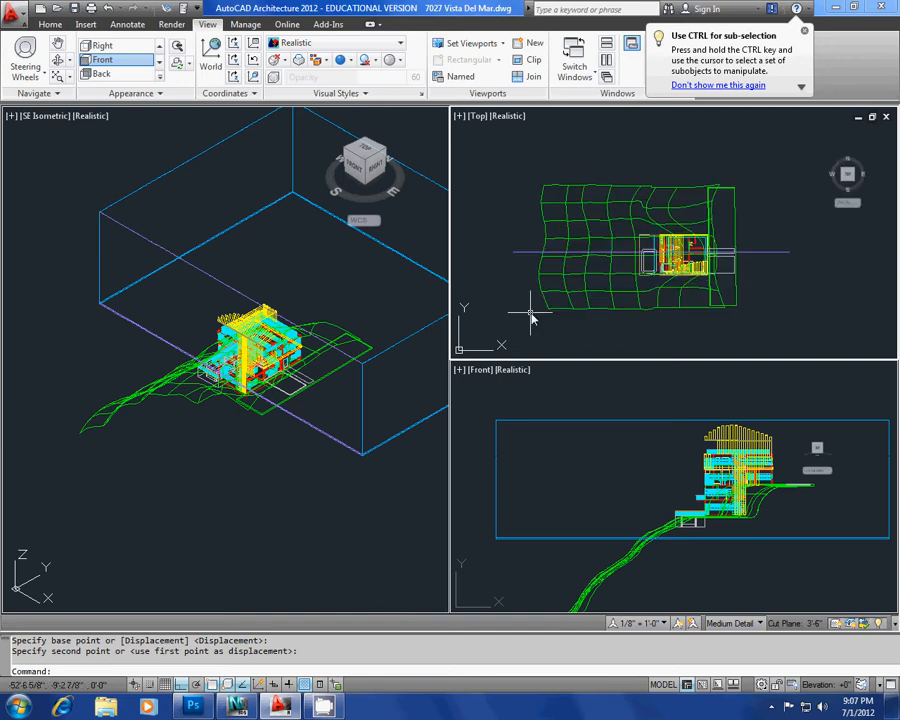
pyautogui.click(531, 238)
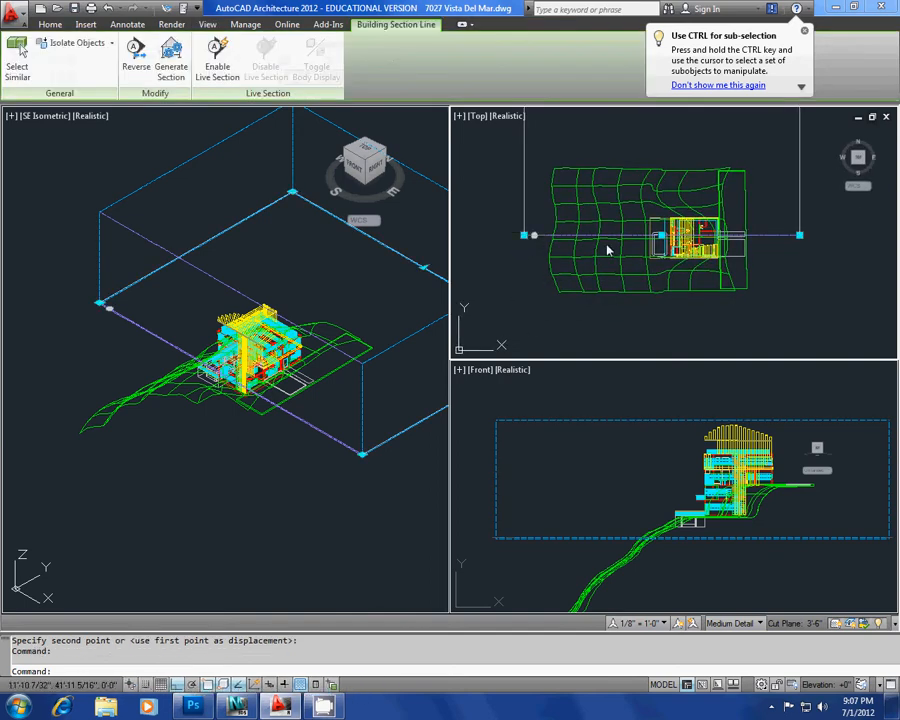
pyautogui.click(535, 237)
pyautogui.click(535, 237)
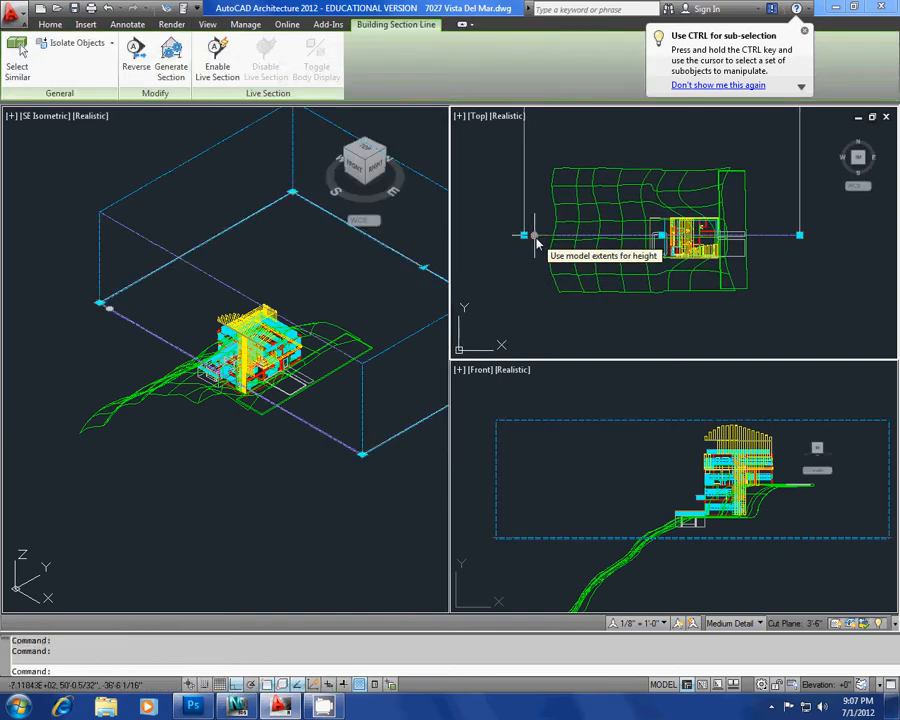
pyautogui.rightClick(537, 244)
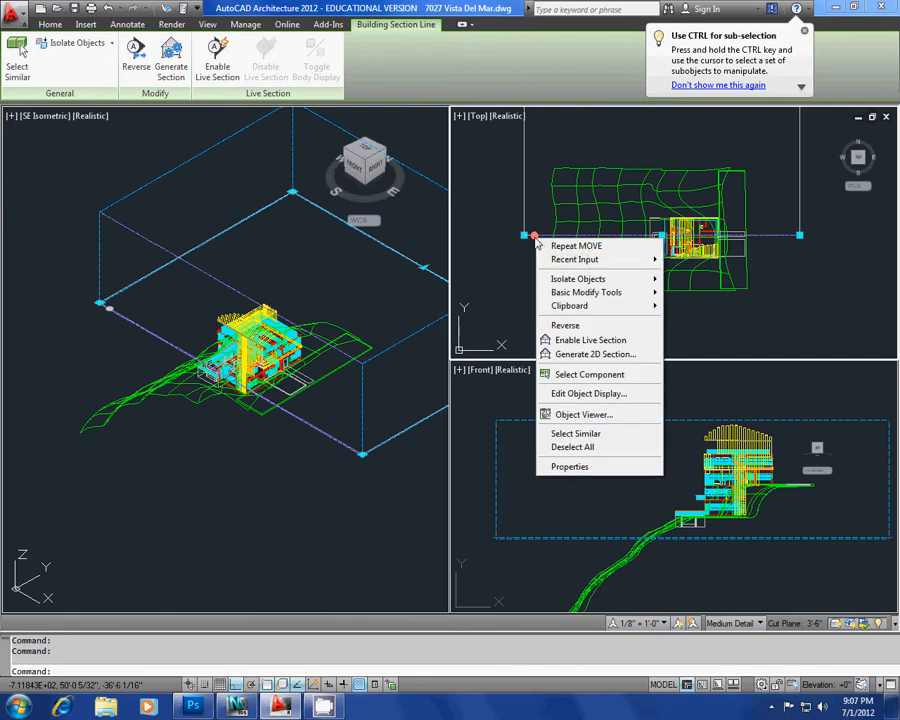
pyautogui.click(594, 356)
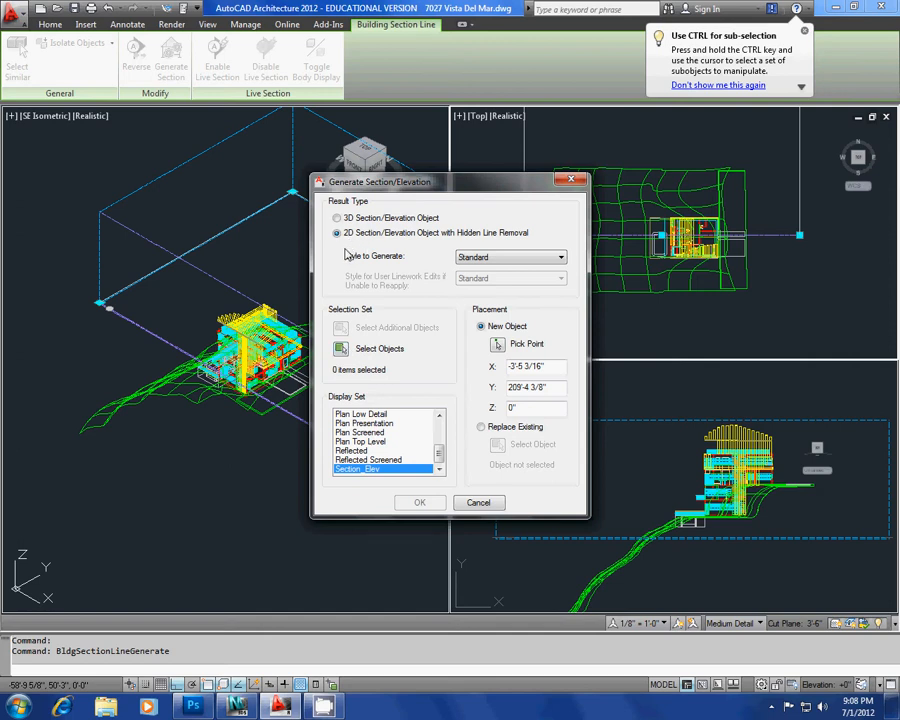
# - Choose the whole house model and its terrain in the Top view as the objects for the section
pyautogui.click(341, 350)
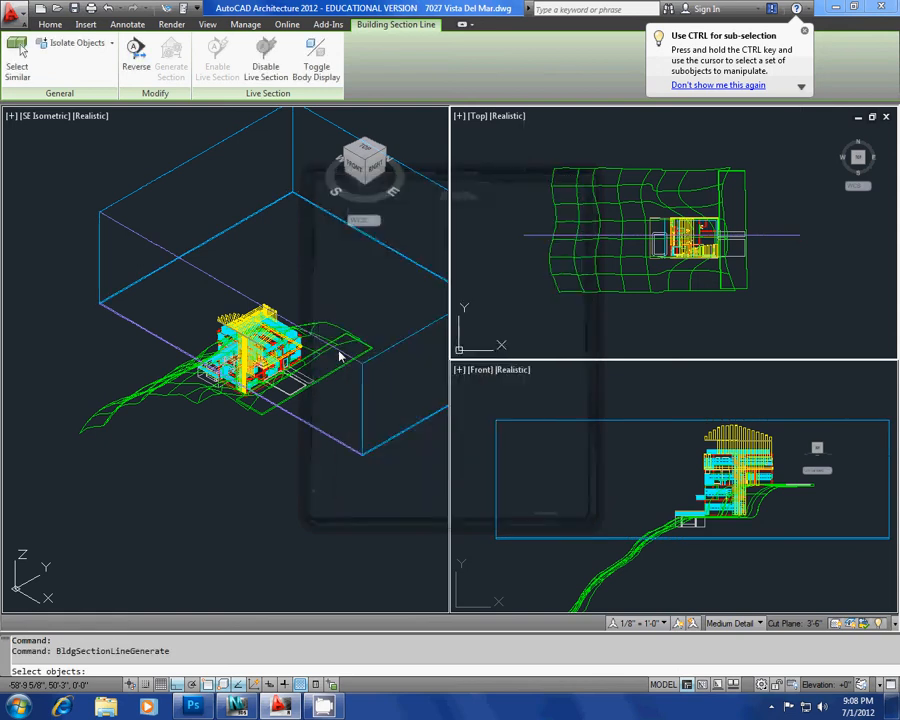
pyautogui.click(769, 337)
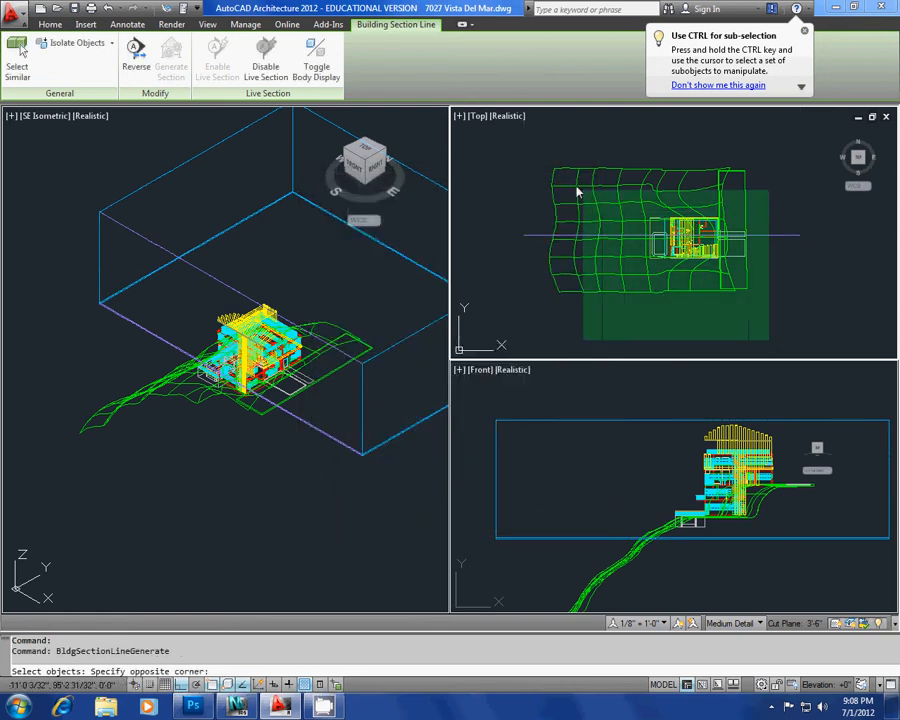
pyautogui.click(570, 185)
pyautogui.press('Return')
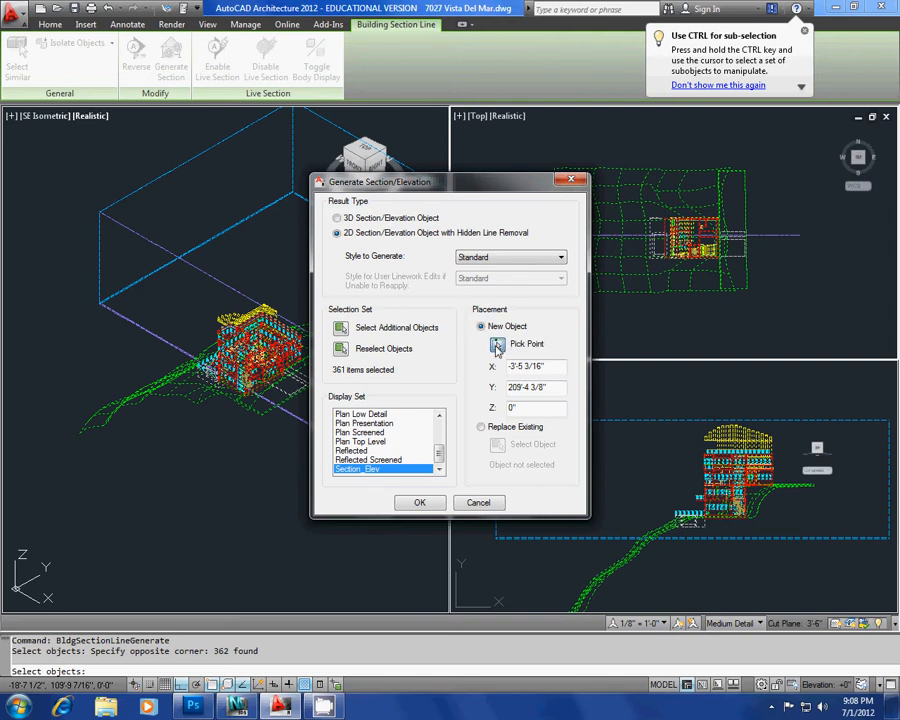
# - Set the section's insertion point in open space below the site plan in the Top view and generate the 2D section
pyautogui.click(497, 347)
pyautogui.scroll(-2, 585, 344)
pyautogui.moveTo(601, 321); pyautogui.dragTo(591, 233, button='middle')
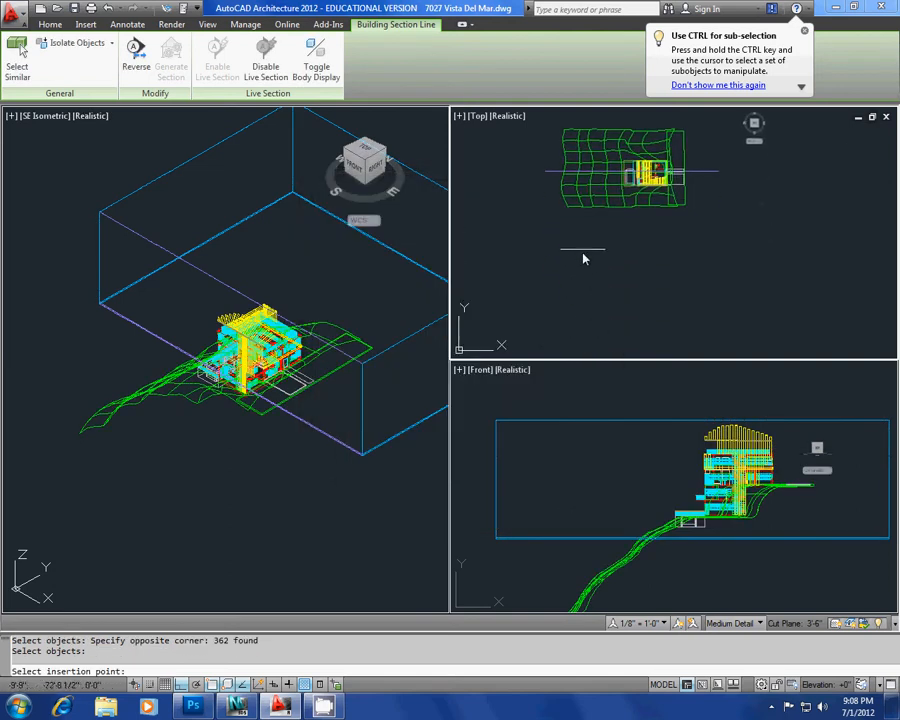
pyautogui.click(585, 265)
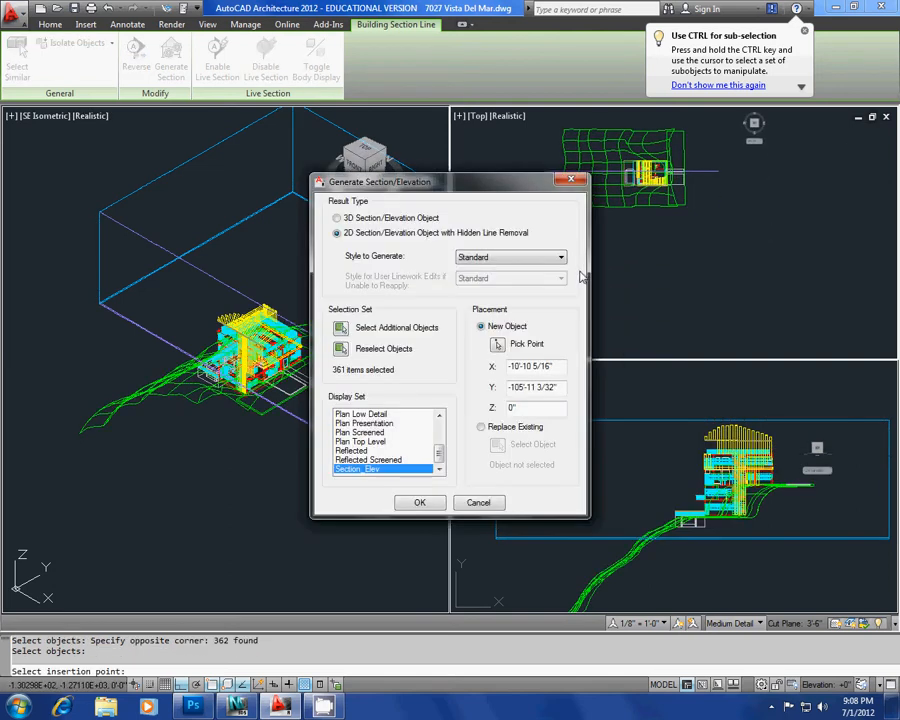
pyautogui.click(427, 498)
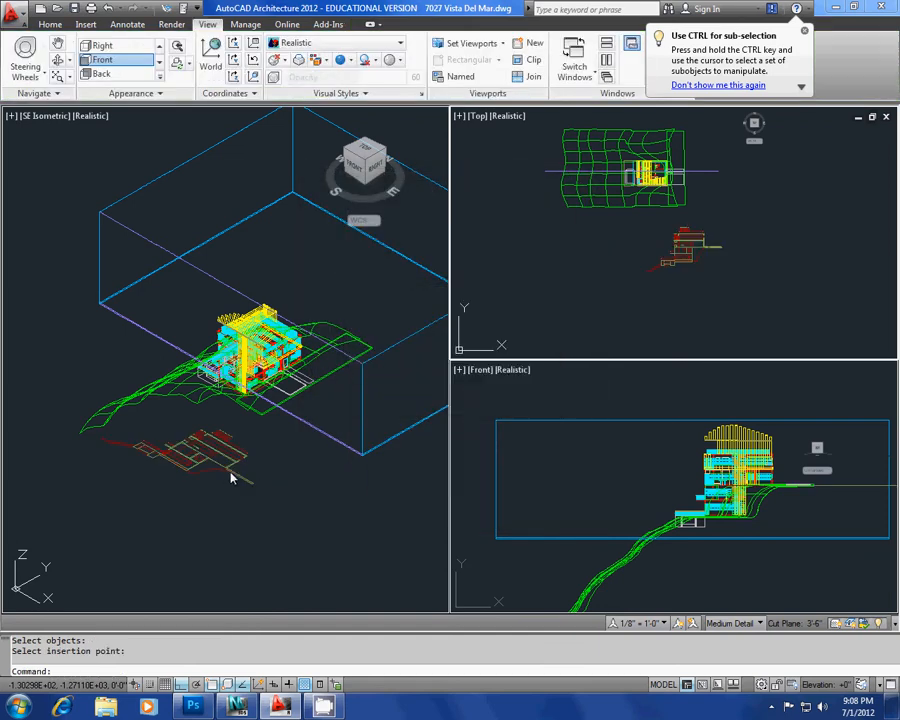
# - Inspect the generated 2D section up close in the Top view and open its linework for in-place editing
pyautogui.scroll(5, 712, 262)
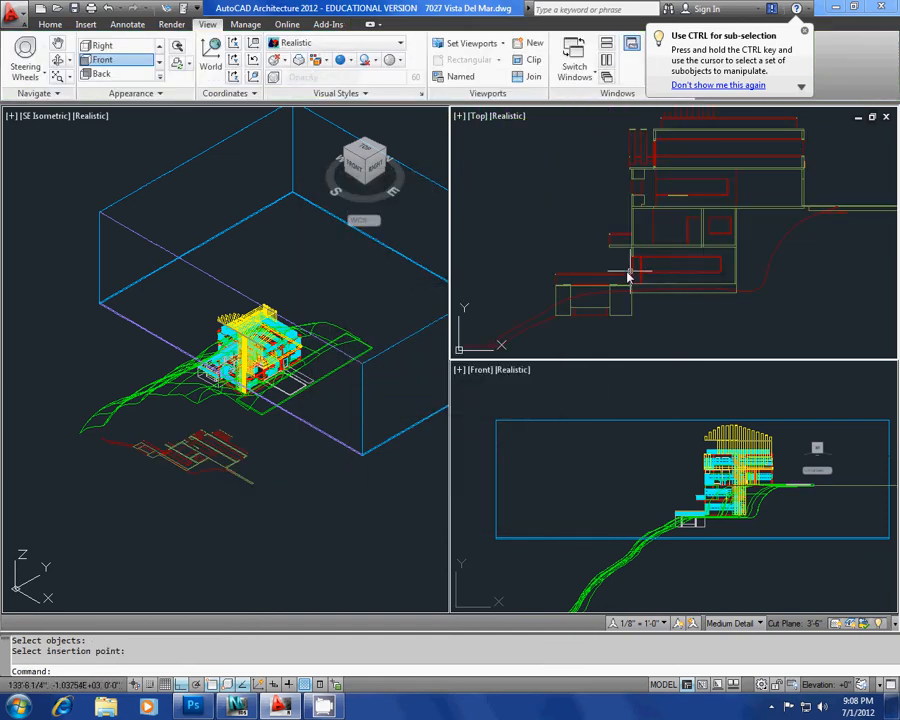
pyautogui.moveTo(536, 214); pyautogui.dragTo(527, 250, button='middle')
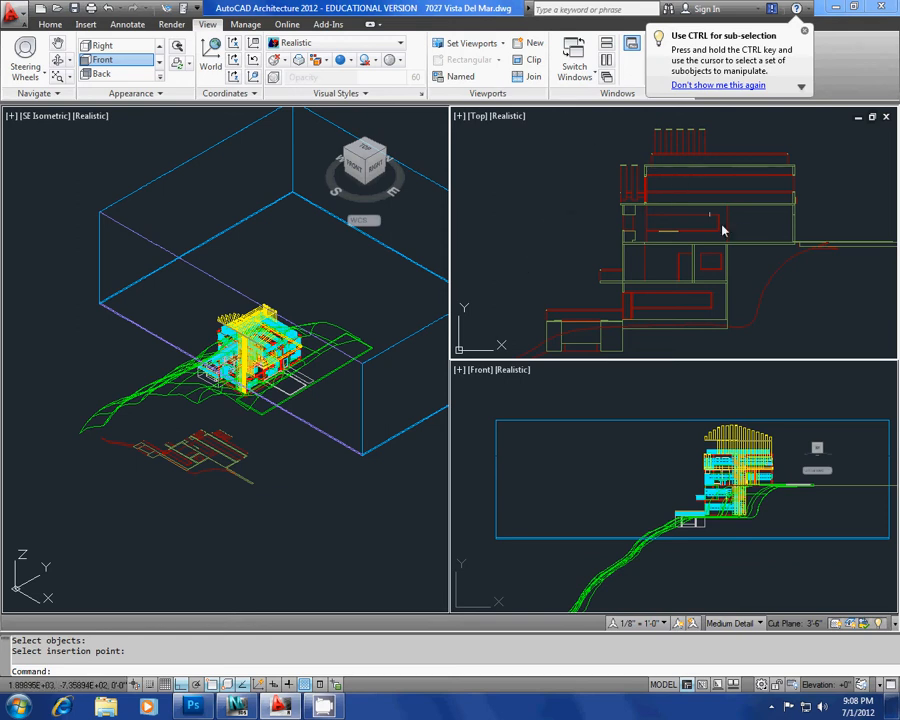
pyautogui.scroll(5, 730, 235)
pyautogui.scroll(-6, 757, 270)
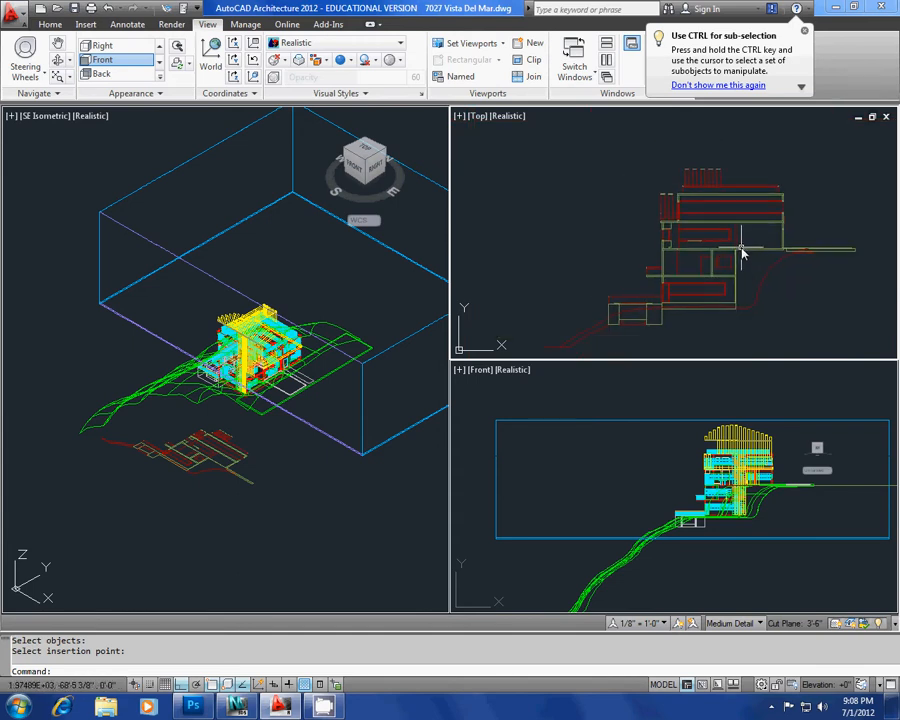
pyautogui.scroll(5, 742, 253)
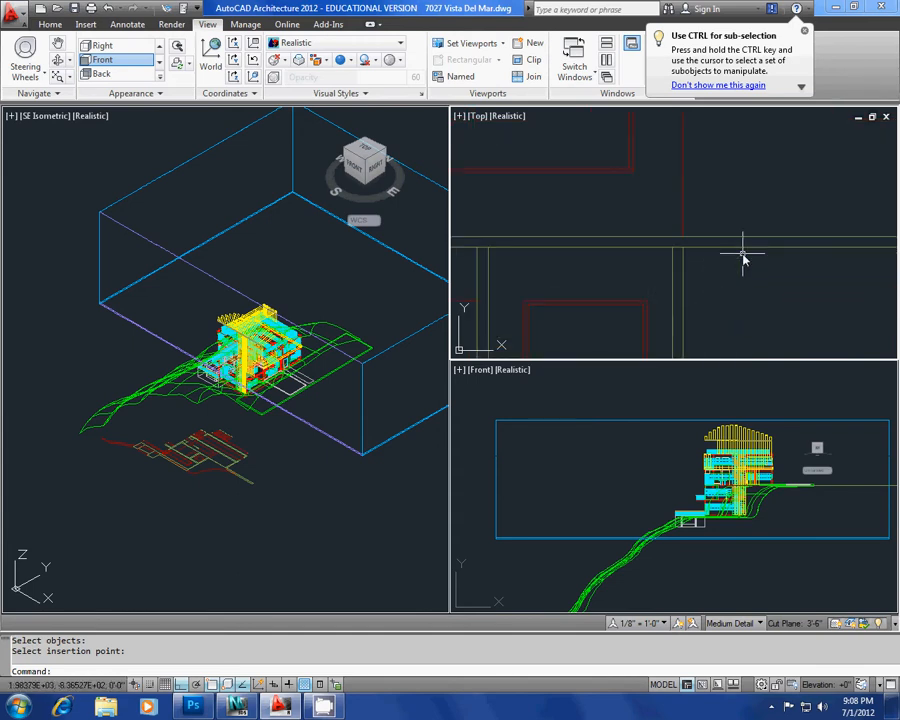
pyautogui.scroll(-4, 712, 268)
pyautogui.click(710, 234)
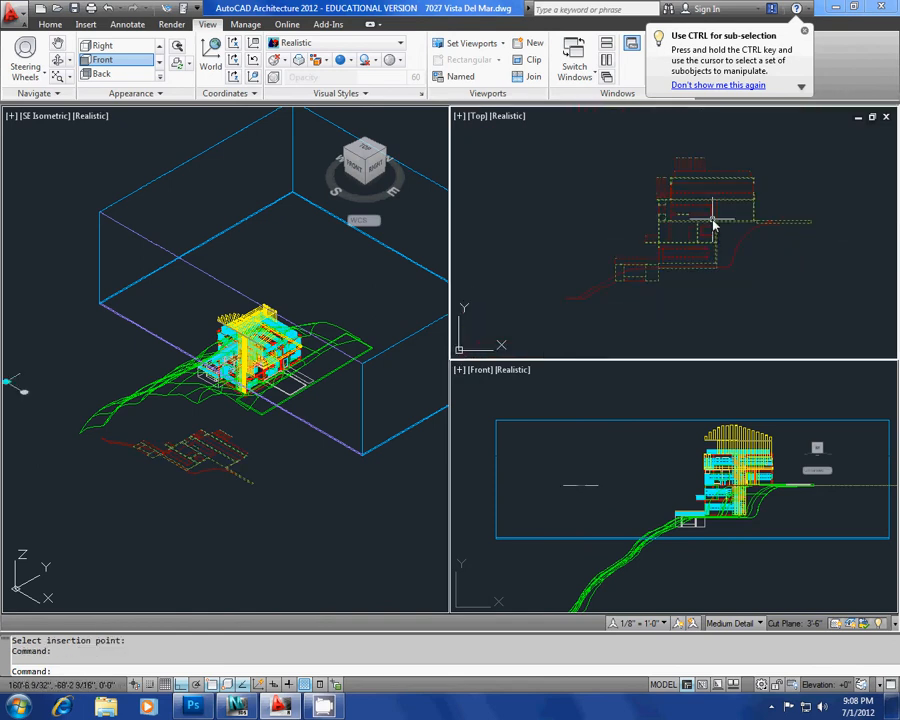
pyautogui.scroll(-2, 702, 230)
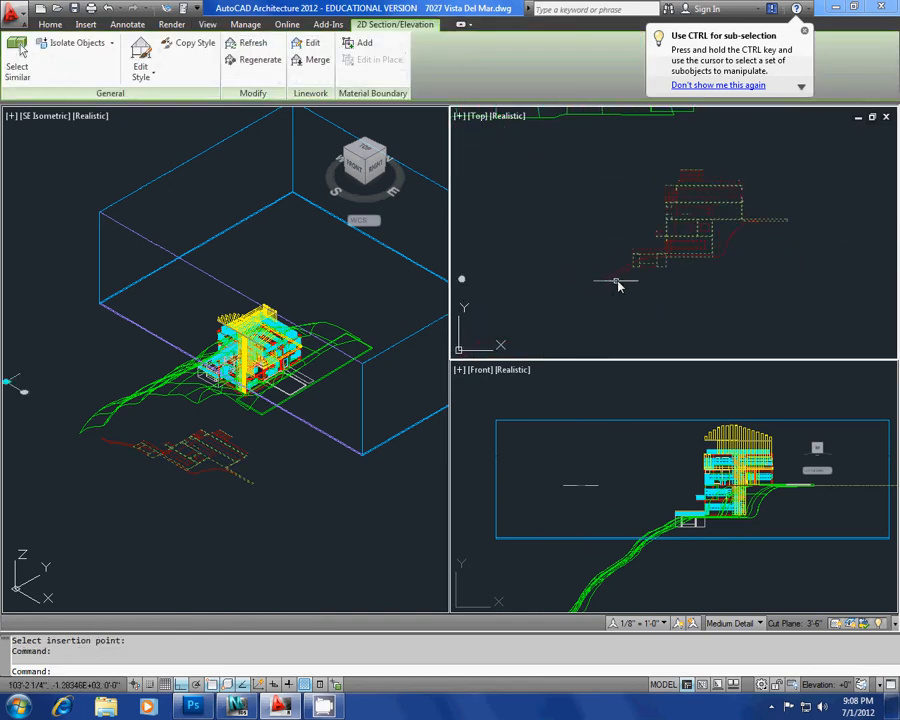
pyautogui.scroll(-1, 566, 283)
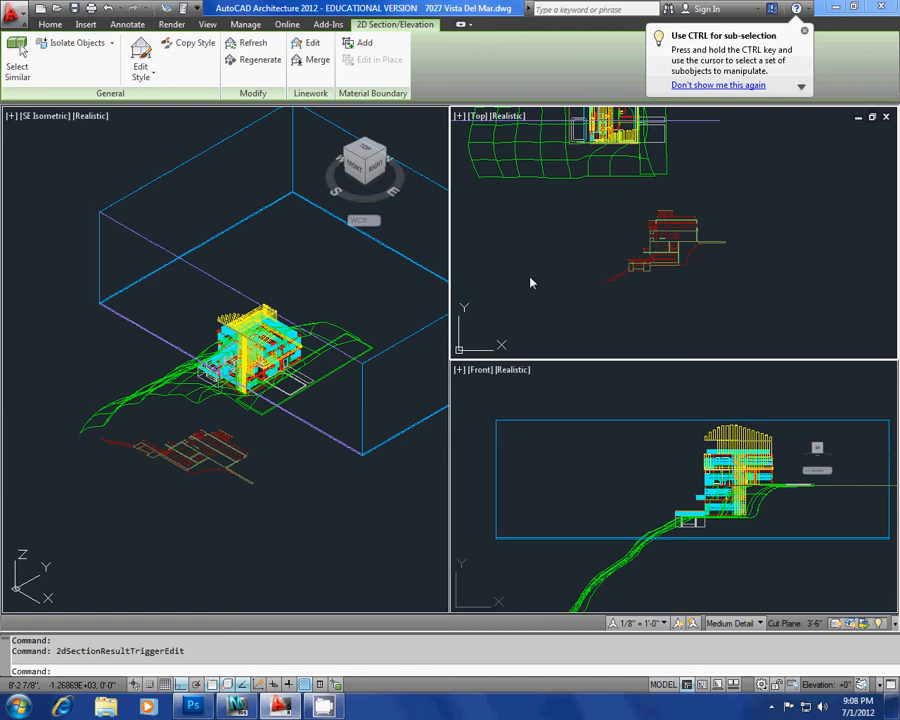
pyautogui.scroll(3, 646, 260)
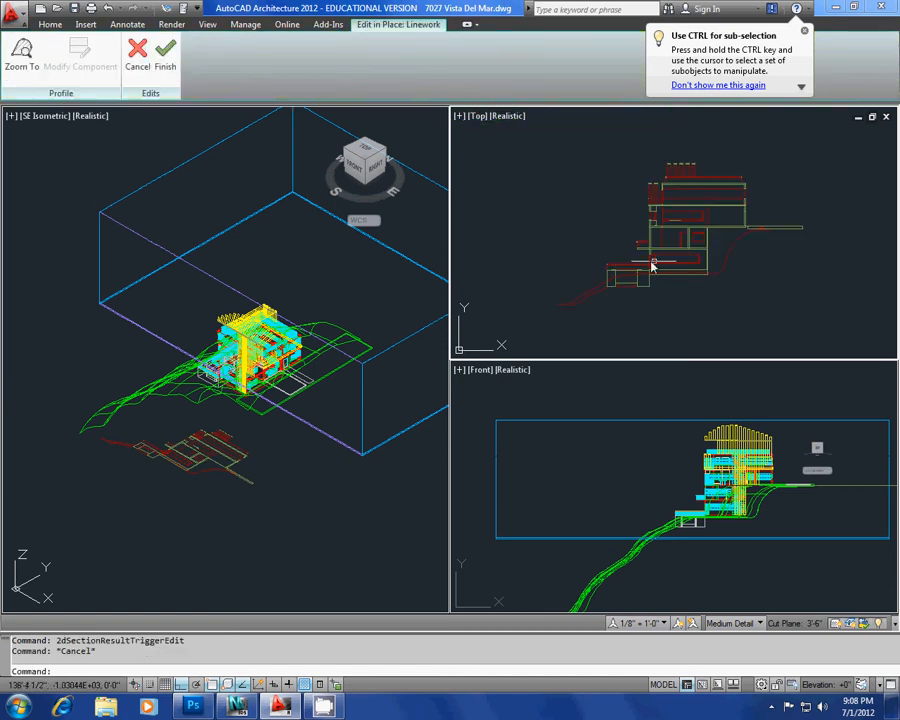
# - Select the section box in the isometric view and move it a short distance along the positive Y direction
pyautogui.click(435, 311)
pyautogui.click(417, 331)
pyautogui.moveTo(366, 291); pyautogui.dragTo(319, 291, button='middle')
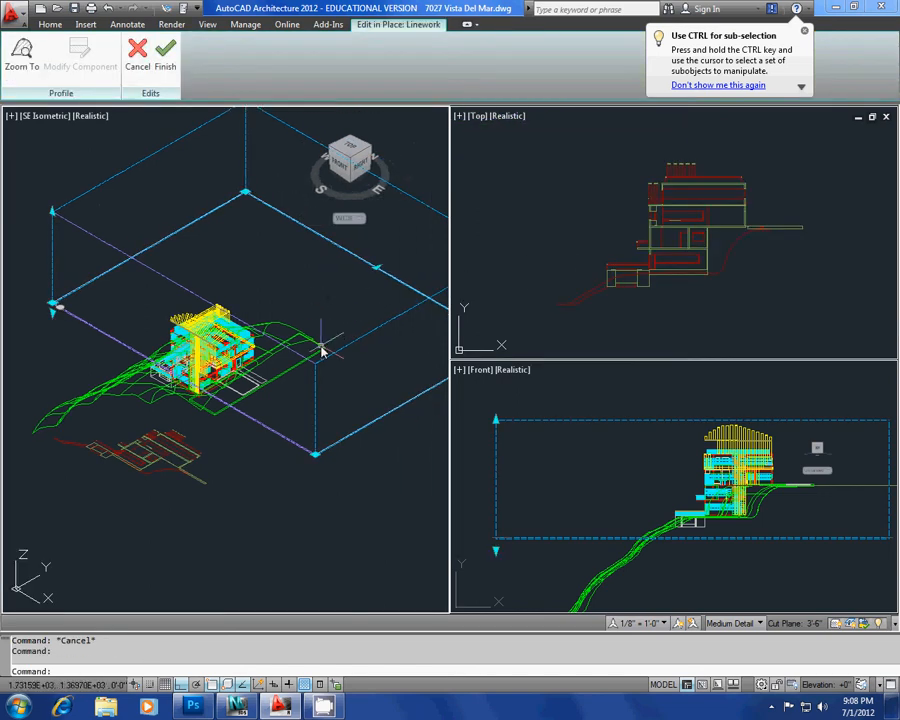
pyautogui.press('Return')
pyautogui.click(312, 488)
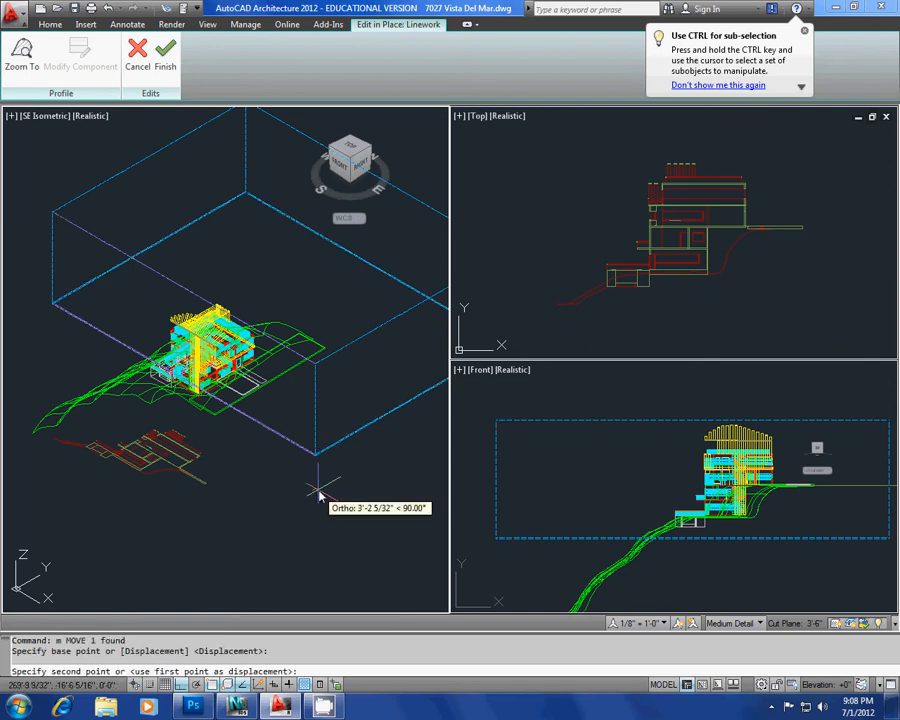
pyautogui.click(322, 492)
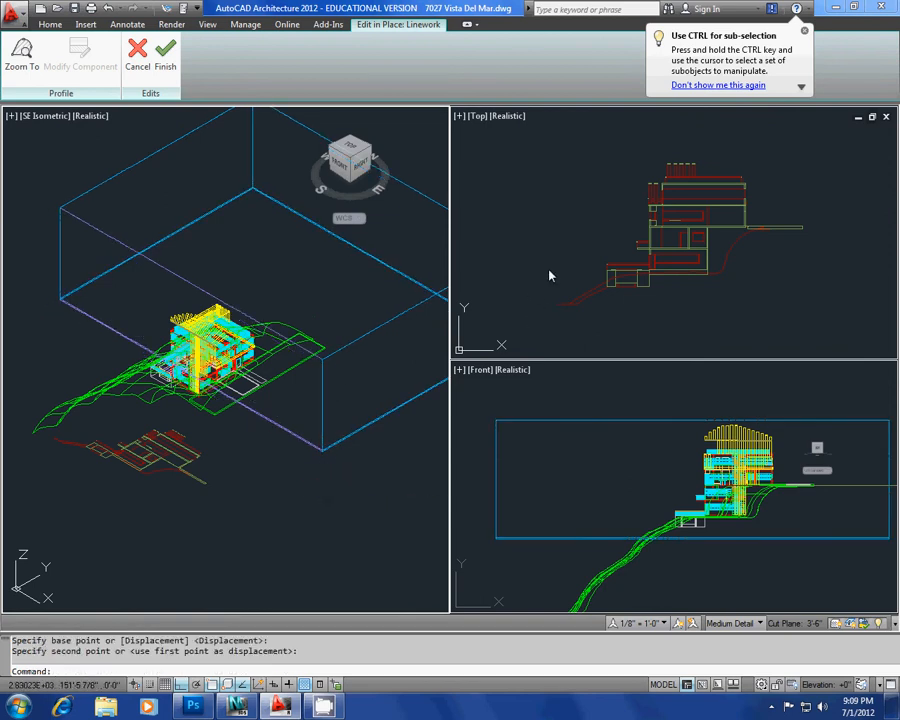
pyautogui.click(651, 250)
pyautogui.click(639, 242)
pyautogui.scroll(-3, 640, 262)
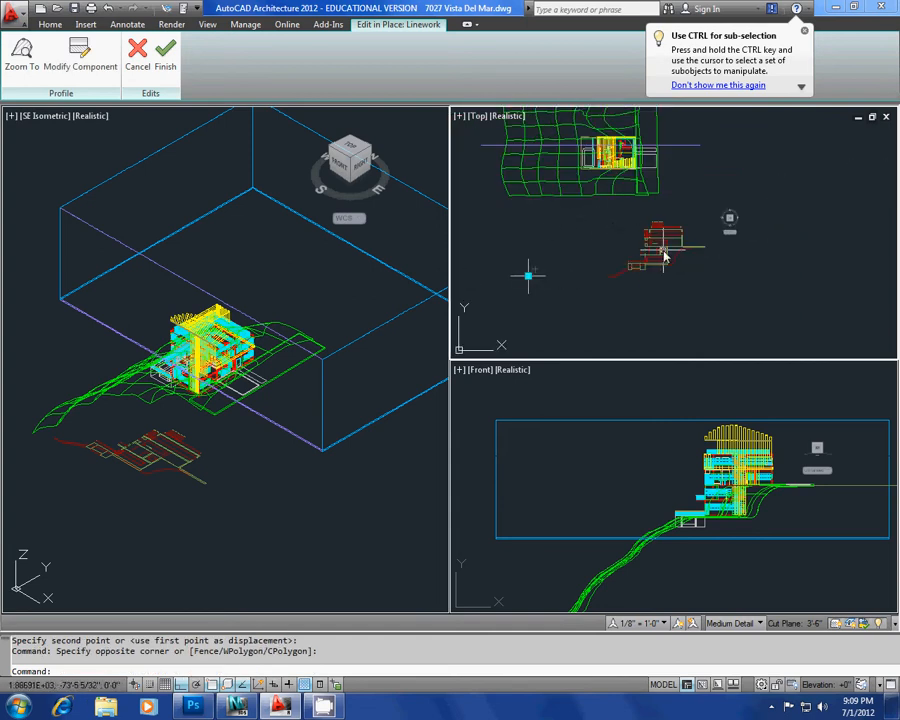
pyautogui.press('Escape')
pyautogui.click(678, 275)
pyautogui.click(651, 247)
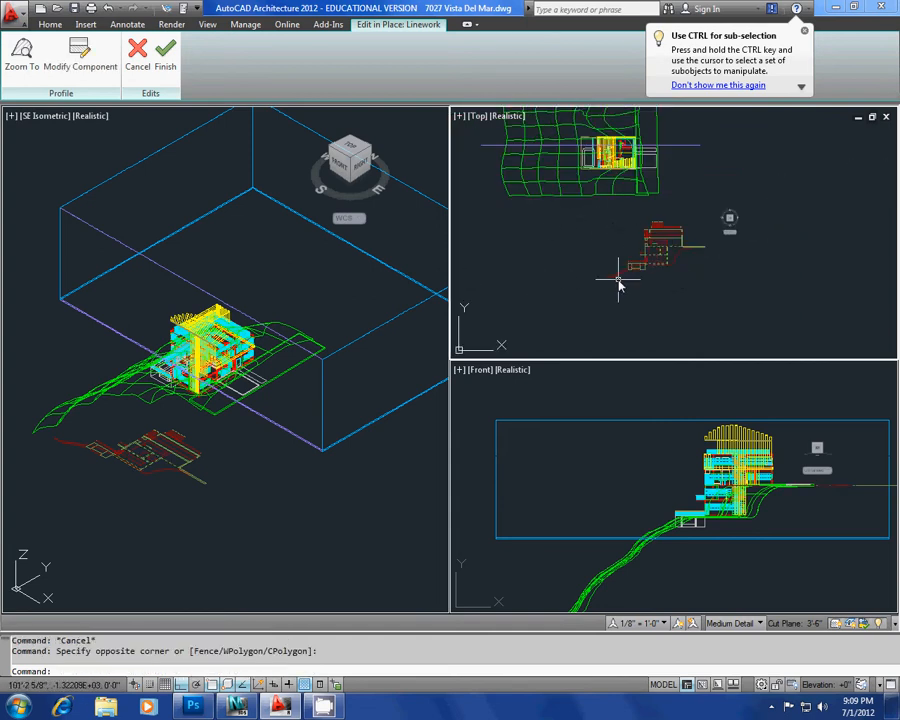
pyautogui.scroll(5, 660, 243)
pyautogui.scroll(-4, 660, 244)
pyautogui.press('Escape')
pyautogui.click(660, 232)
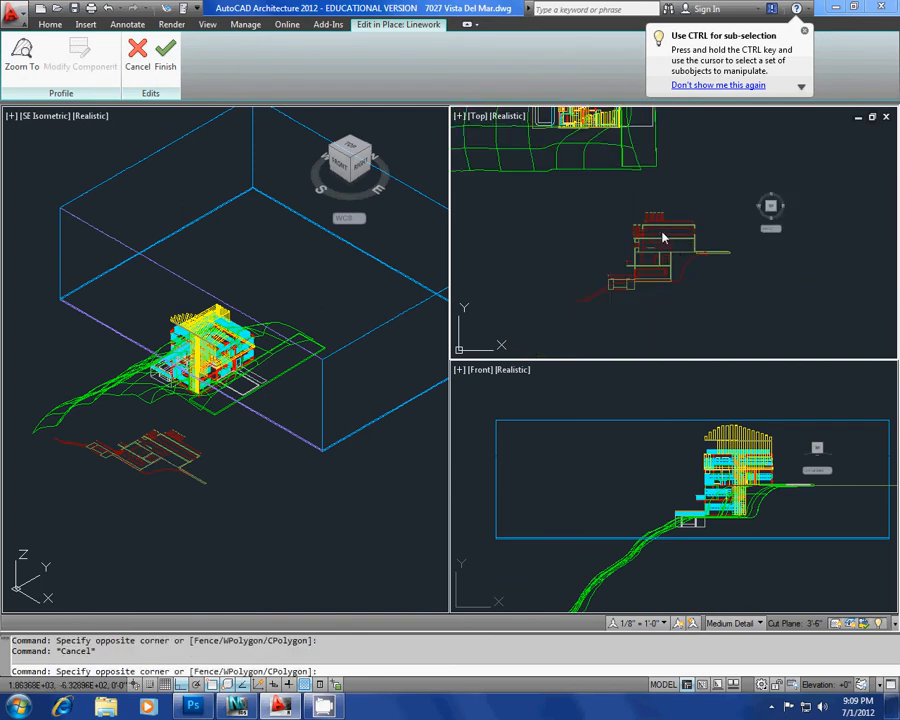
pyautogui.scroll(6, 653, 228)
pyautogui.scroll(-6, 652, 230)
pyautogui.press('Escape')
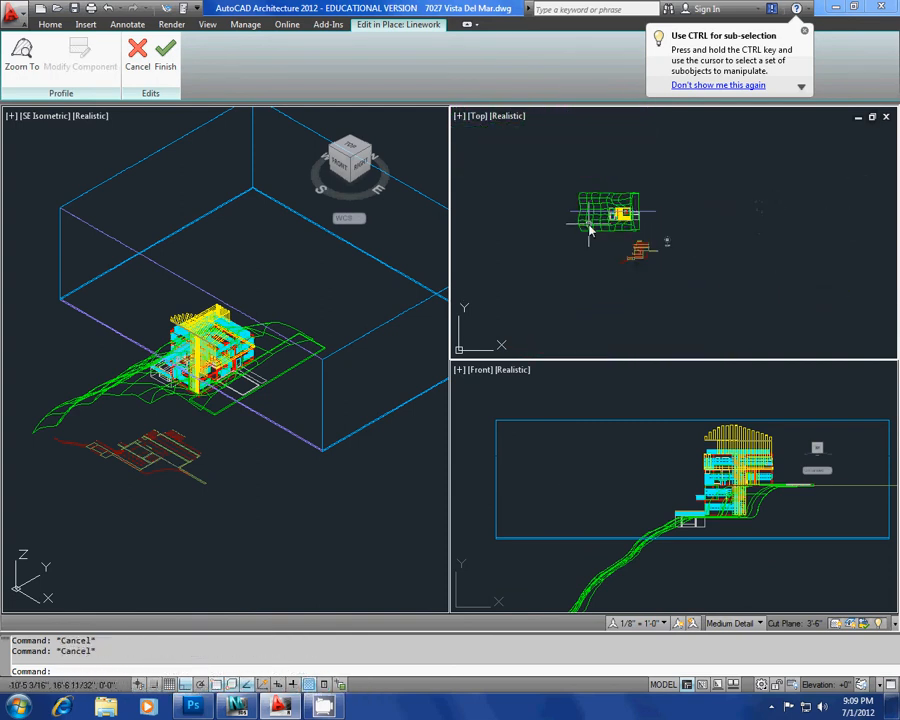
# - Erase all linework of the generated 2D section in the Top view, including the leftover pieces
pyautogui.scroll(3, 643, 265)
pyautogui.click(662, 296)
pyautogui.click(603, 227)
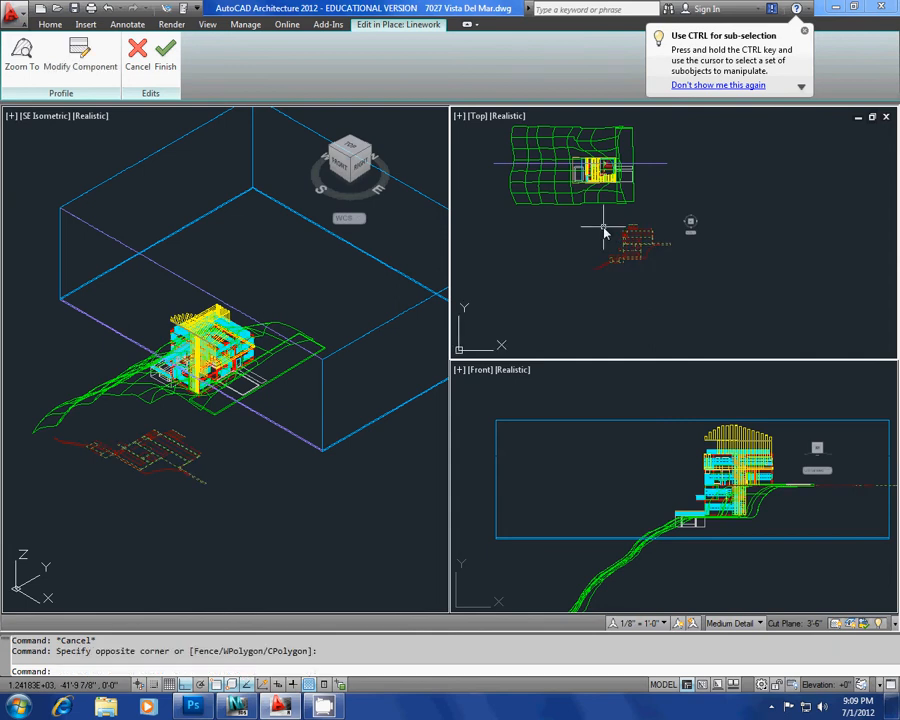
pyautogui.press('Delete')
pyautogui.scroll(2, 636, 238)
pyautogui.click(648, 301)
pyautogui.click(576, 210)
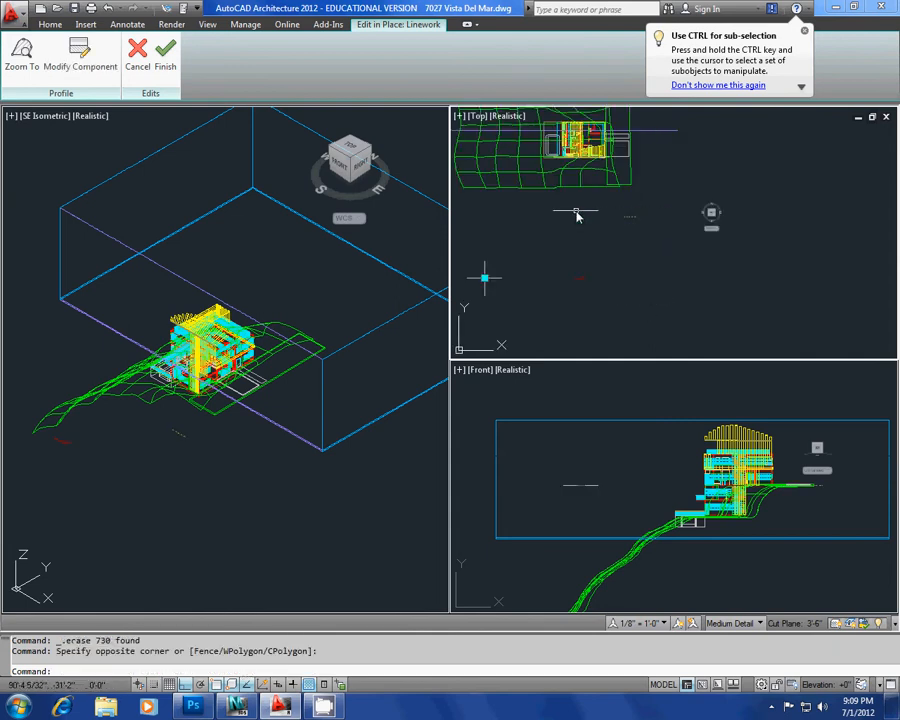
pyautogui.press('Delete')
# - Start generating a 2D section from the section box and reselect the whole site and house model in the Top view
pyautogui.click(351, 246)
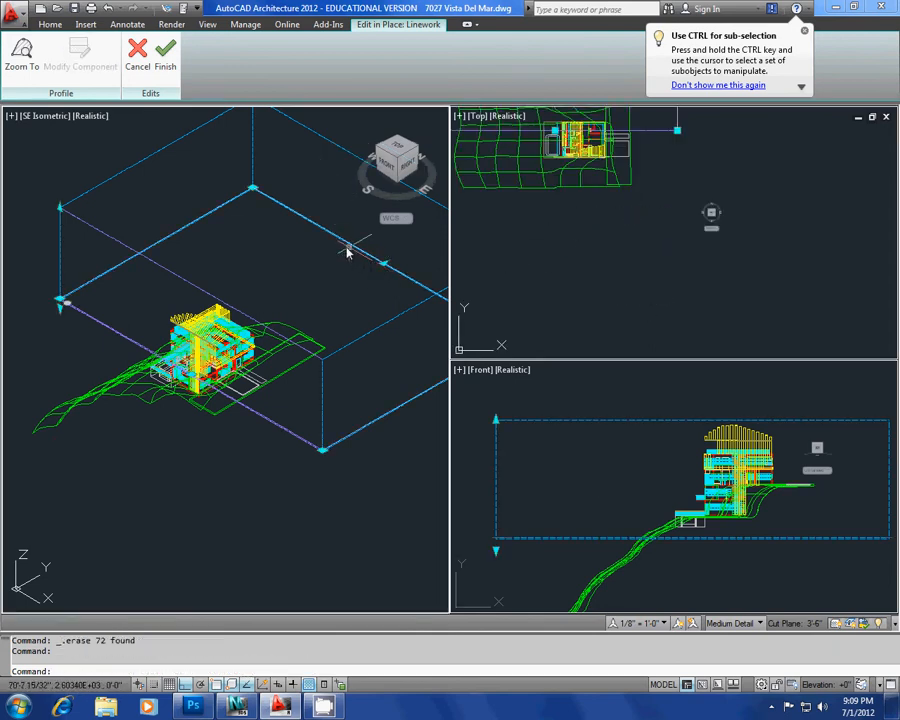
pyautogui.rightClick(66, 304)
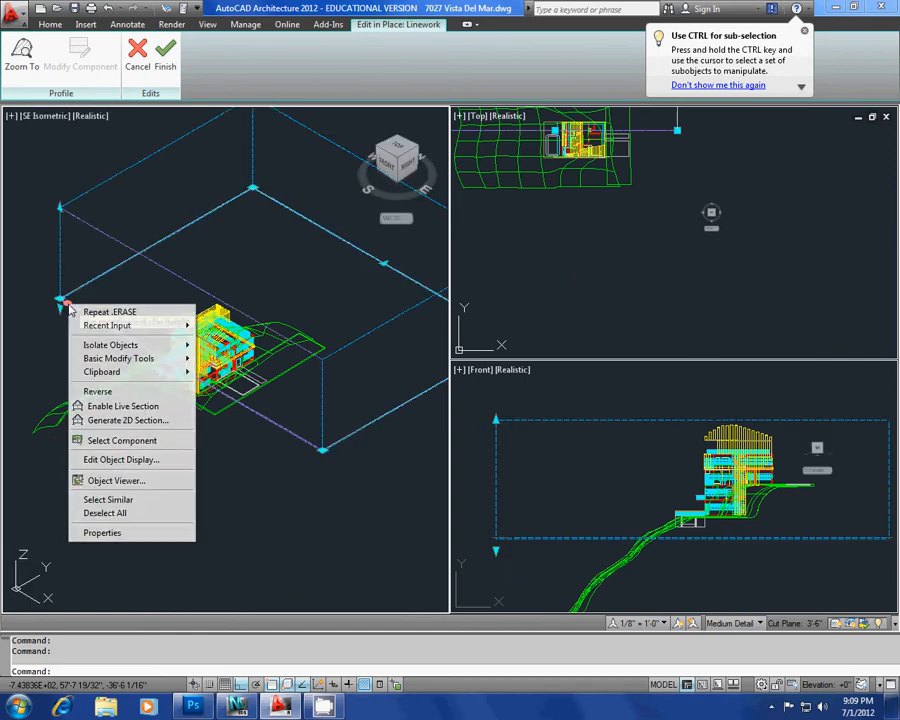
pyautogui.click(145, 426)
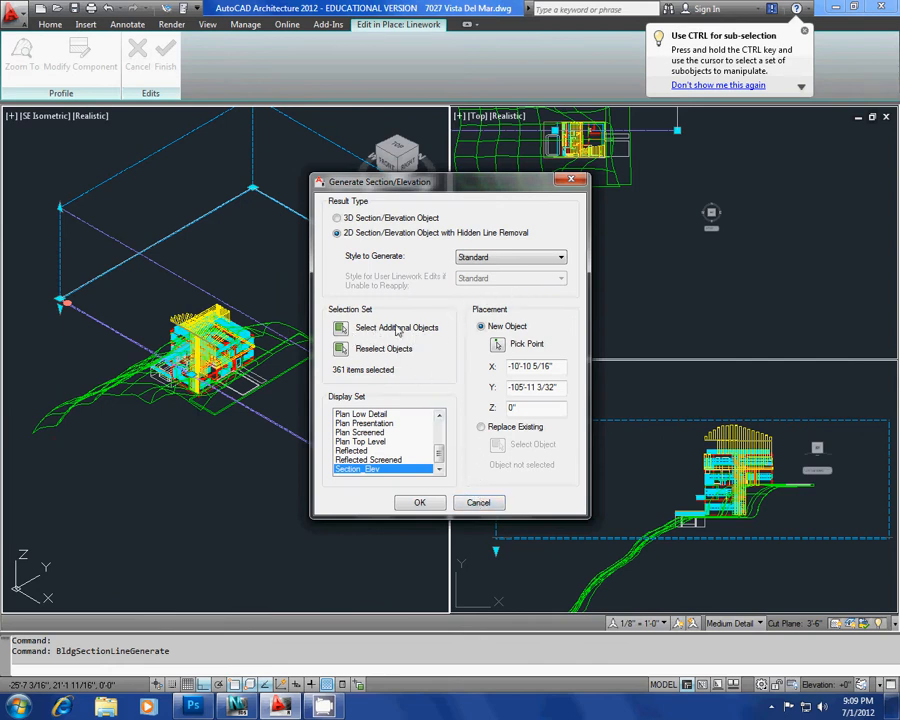
pyautogui.click(341, 350)
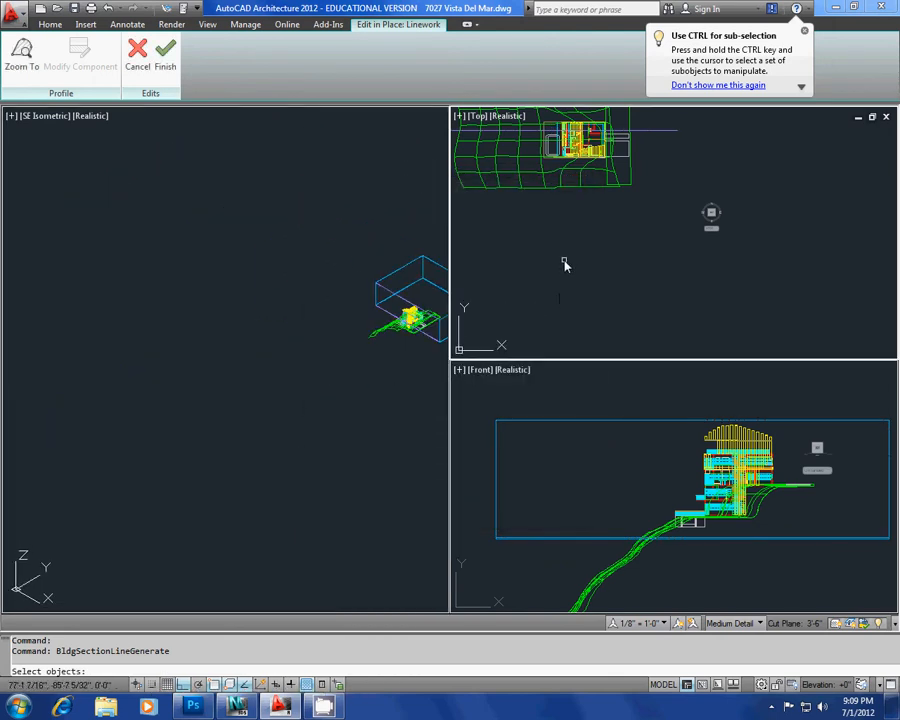
pyautogui.click(611, 263)
pyautogui.click(514, 181)
pyautogui.press('Return')
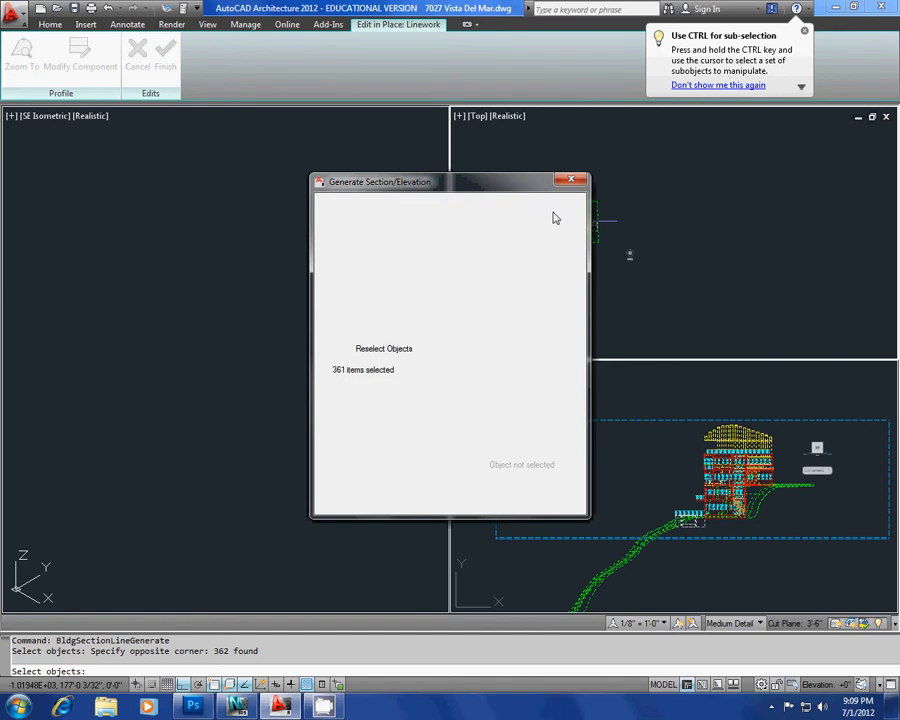
# - Set the insertion point in open space below the site plan in the Top view and generate the 2D section
pyautogui.click(497, 343)
pyautogui.click(576, 301)
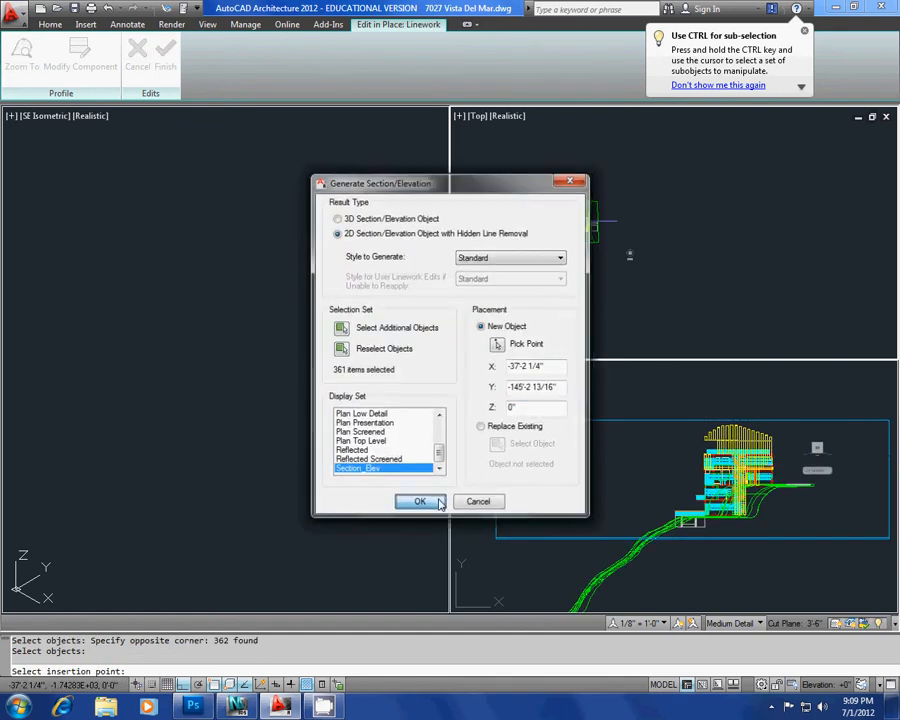
pyautogui.click(438, 503)
# - Examine the new 2D section's linework up close in the Top view, select the section and refresh it
pyautogui.scroll(8, 585, 258)
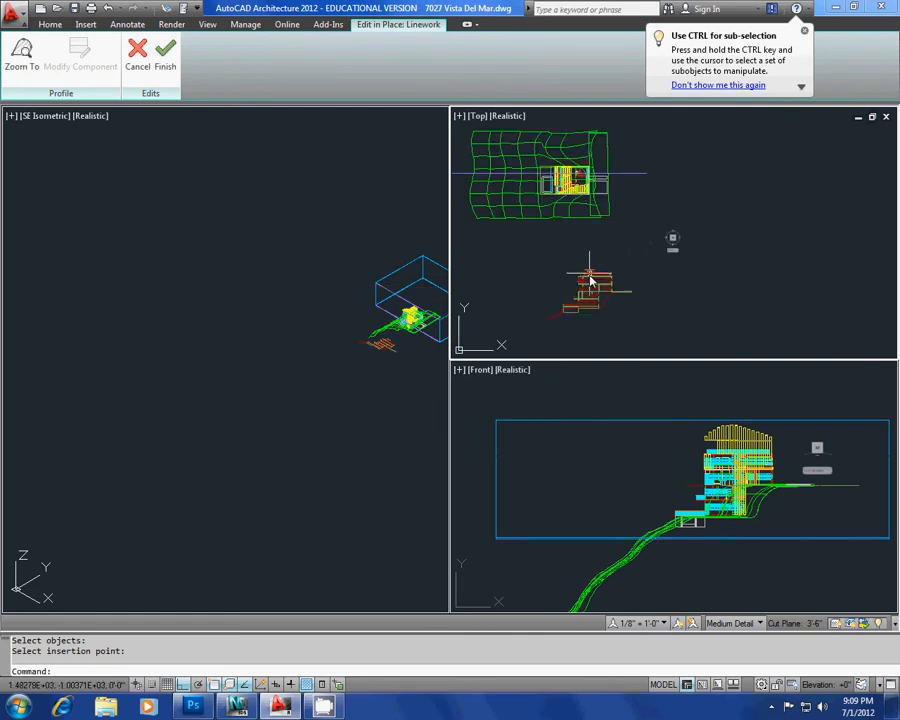
pyautogui.click(510, 265)
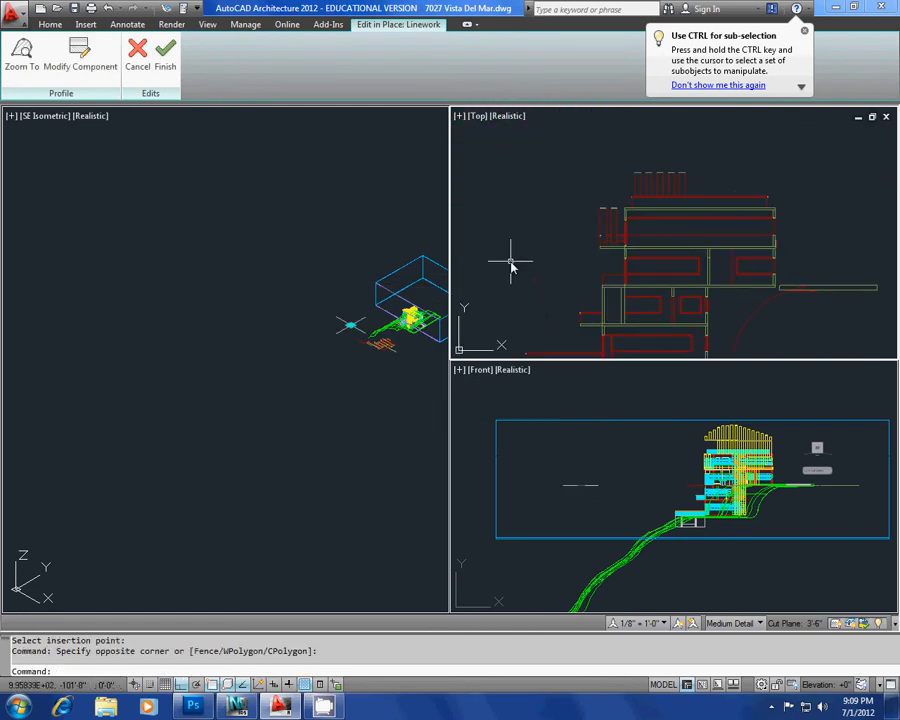
pyautogui.scroll(-4, 557, 306)
pyautogui.scroll(5, 579, 307)
pyautogui.moveTo(615, 311); pyautogui.dragTo(571, 256, button='middle')
pyautogui.press('Escape')
pyautogui.scroll(-6, 599, 245)
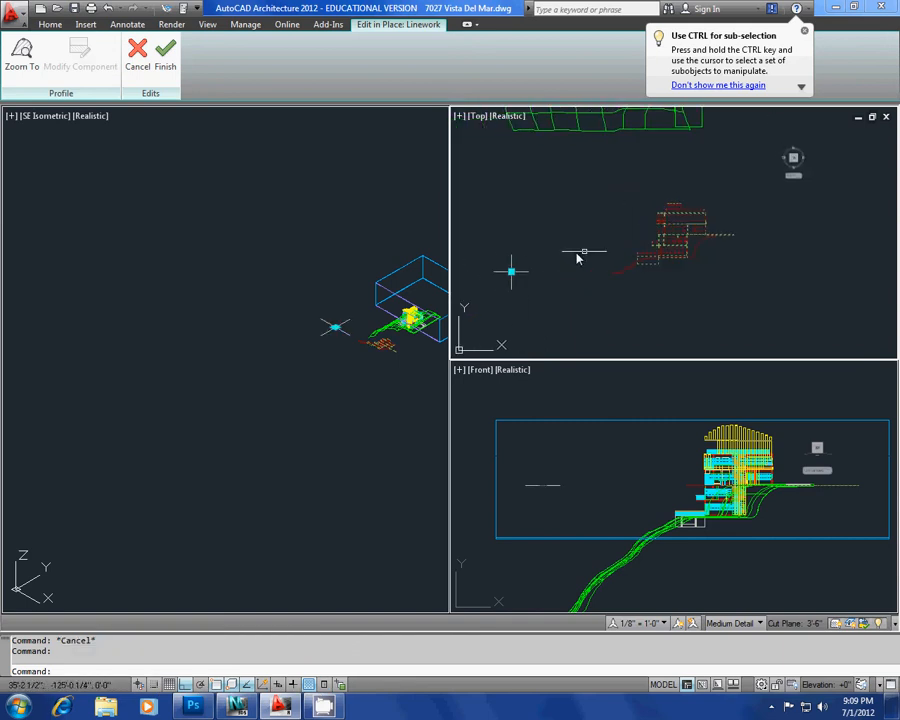
pyautogui.rightClick(510, 271)
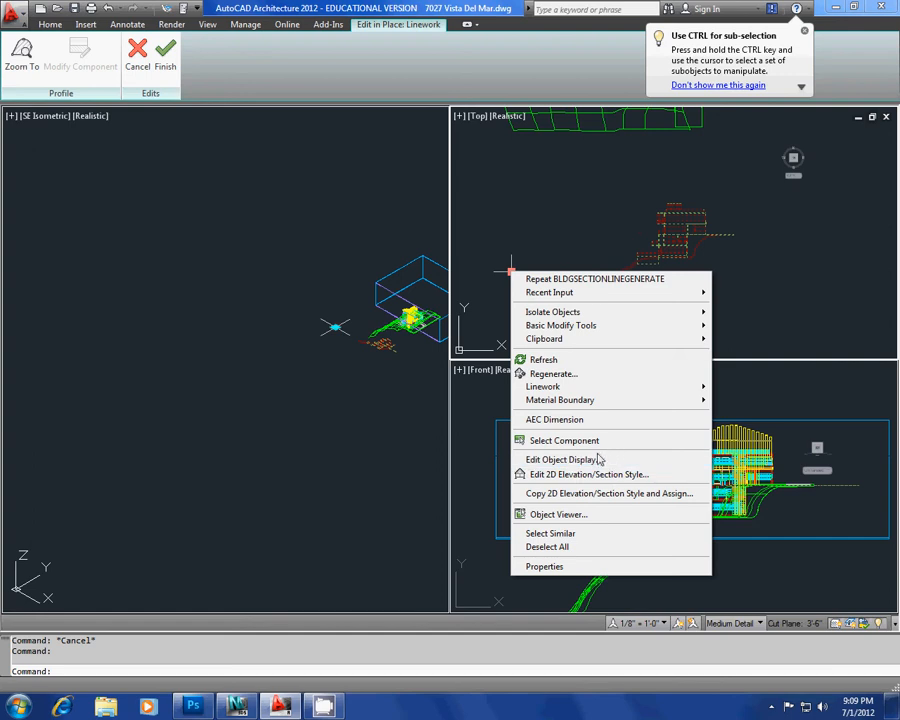
pyautogui.click(582, 362)
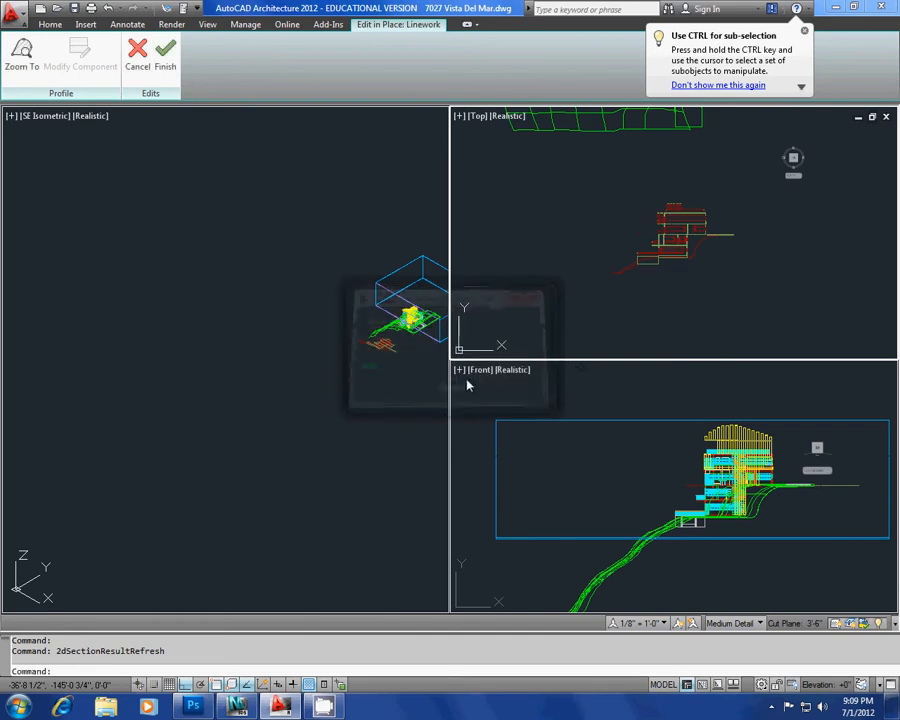
# - Move the section line in the Top view a short distance in the negative Y direction so it cuts another part of the house
pyautogui.moveTo(605, 217); pyautogui.dragTo(604, 260, button='middle')
pyautogui.scroll(-3, 604, 260)
pyautogui.click(680, 180)
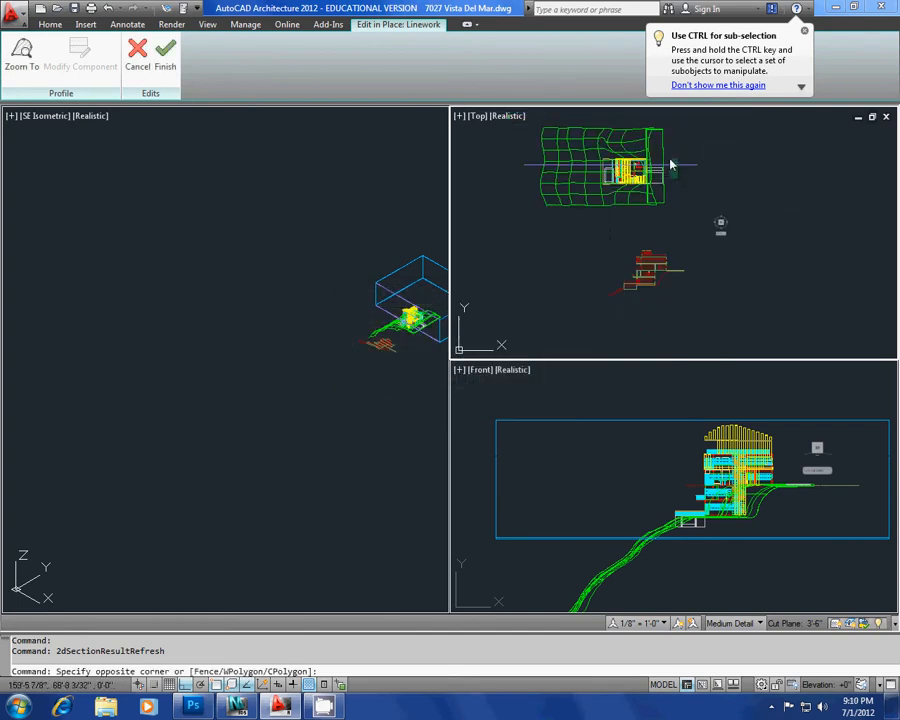
pyautogui.click(671, 160)
pyautogui.write('m')
pyautogui.press('Return')
pyautogui.click(741, 188)
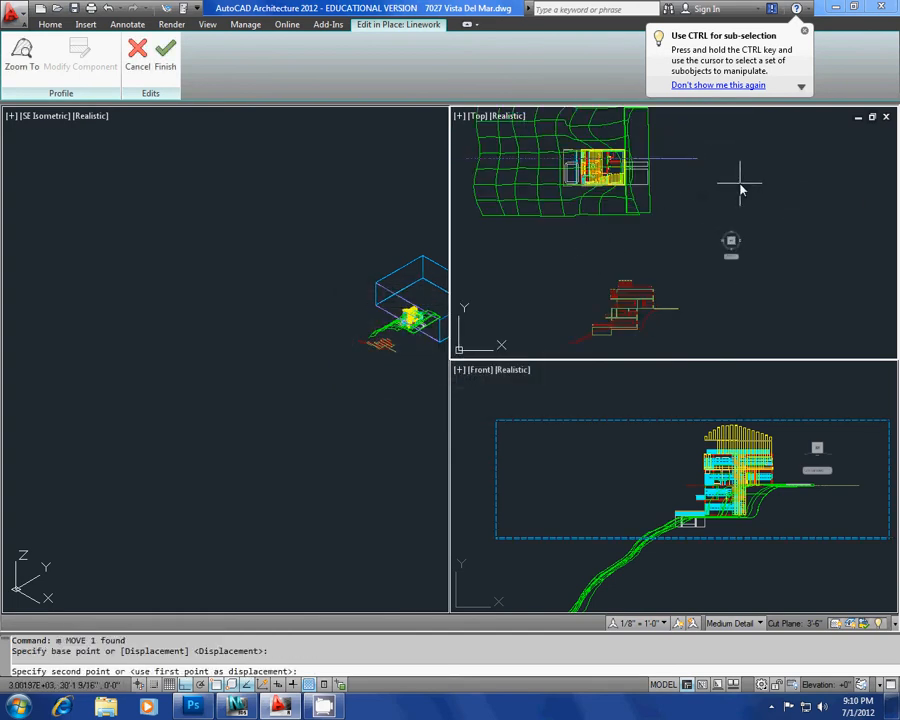
pyautogui.click(741, 197)
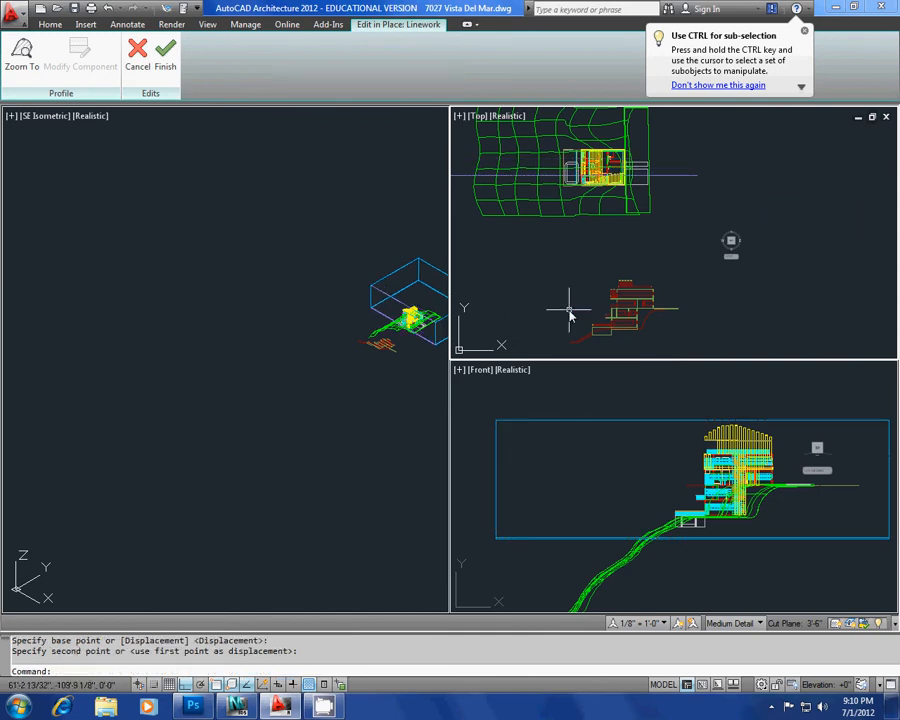
# - Refresh the 2D section below the site plan from the moved section line and examine the updated drawing
pyautogui.click(572, 272)
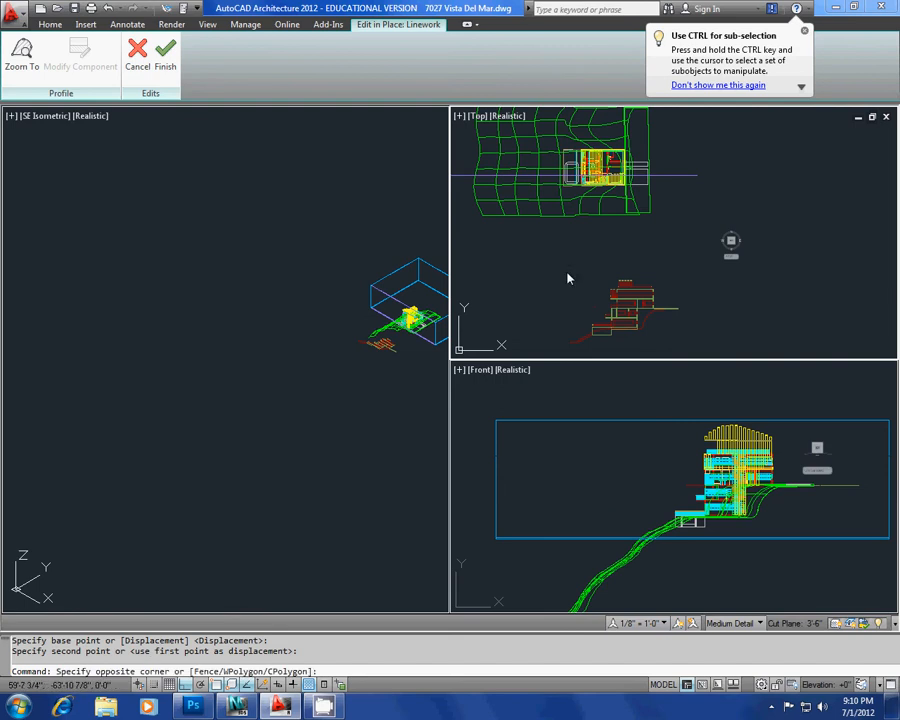
pyautogui.scroll(1, 564, 278)
pyautogui.press('Escape')
pyautogui.scroll(-5, 630, 299)
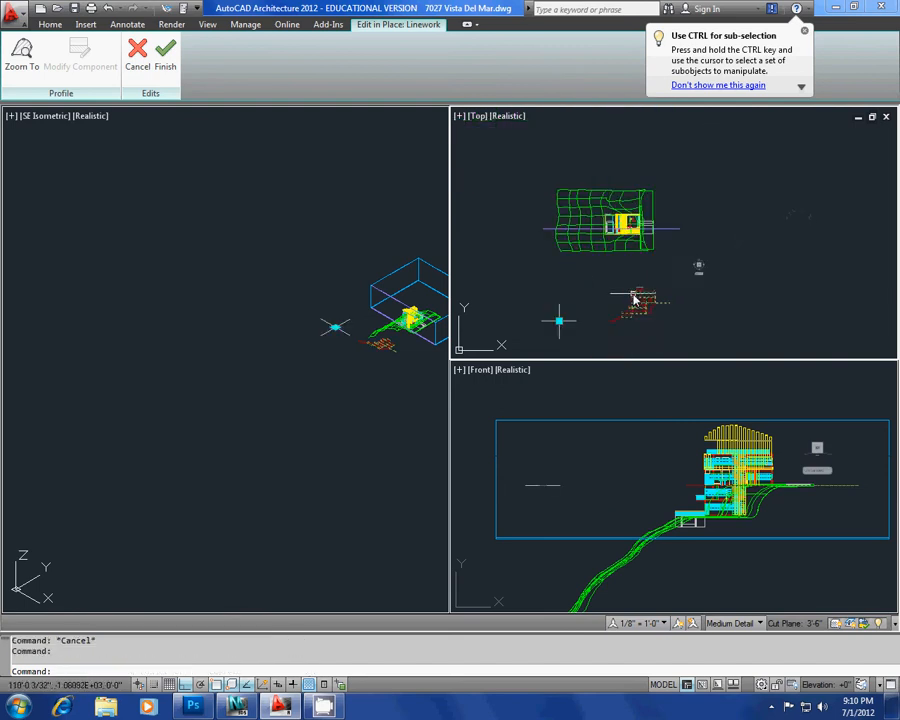
pyautogui.rightClick(634, 302)
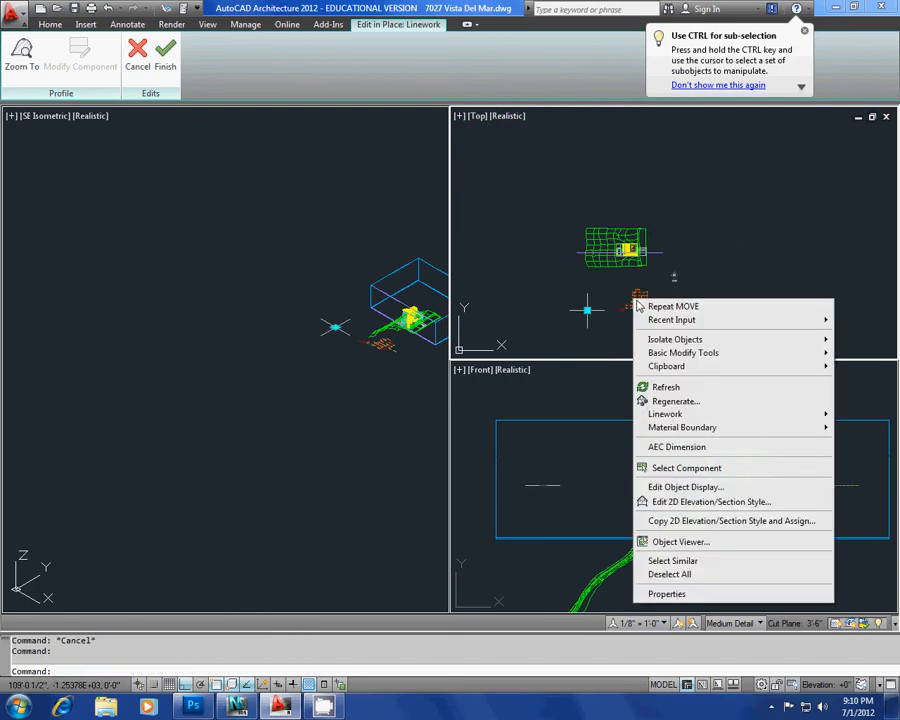
pyautogui.click(660, 387)
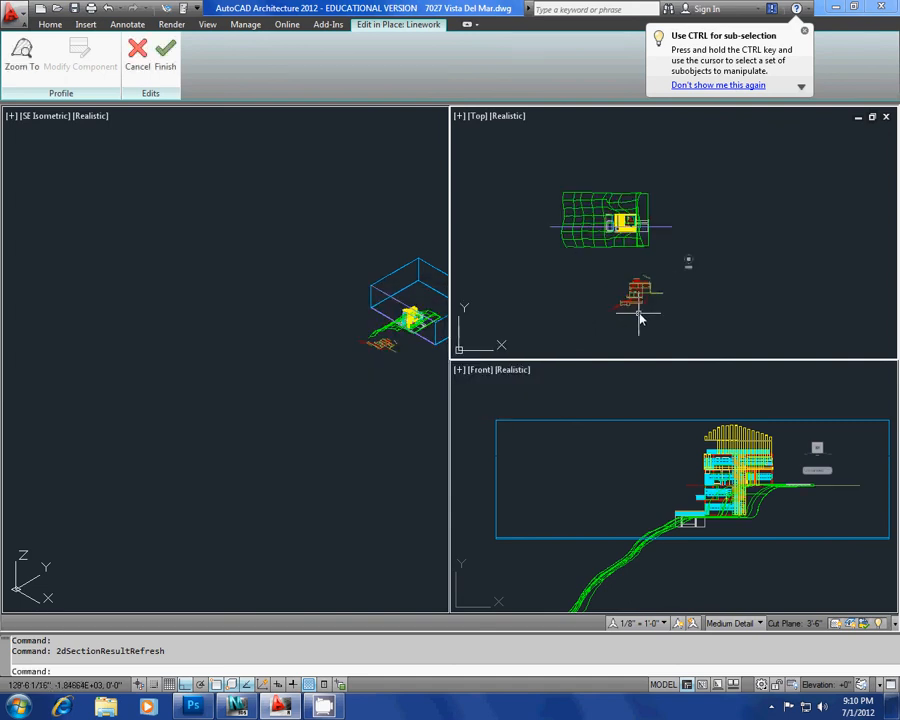
pyautogui.scroll(5, 641, 203)
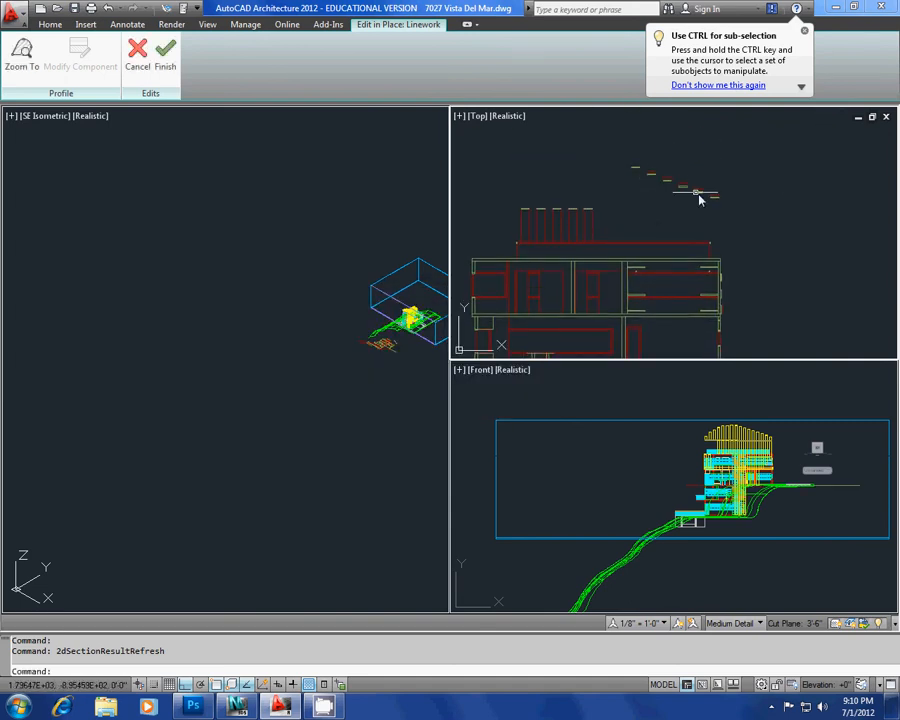
pyautogui.scroll(-6, 686, 195)
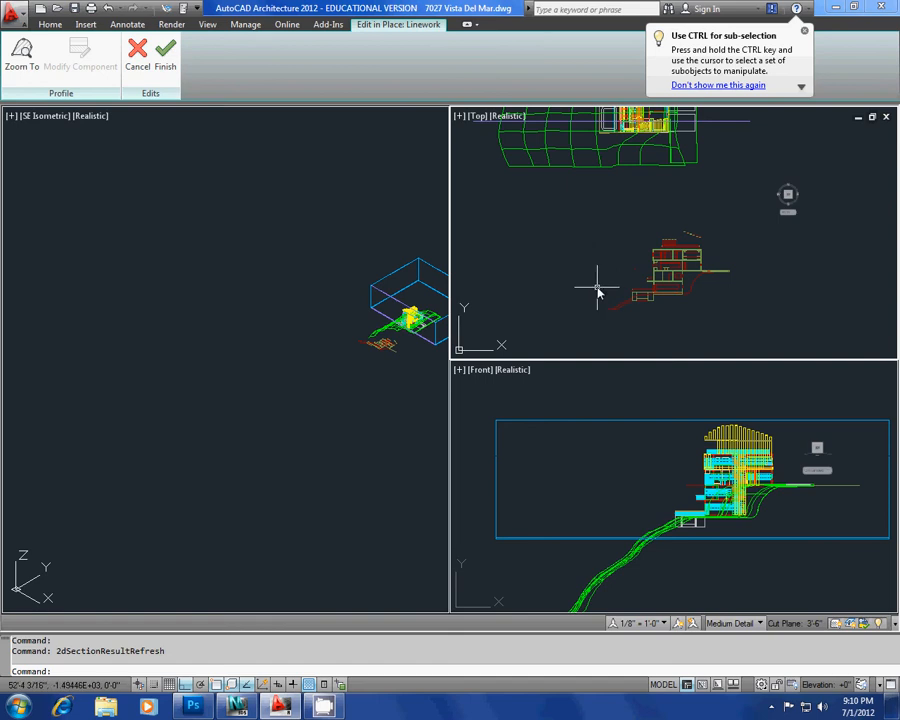
pyautogui.scroll(-2, 600, 285)
pyautogui.scroll(2, 620, 280)
pyautogui.scroll(-2, 634, 270)
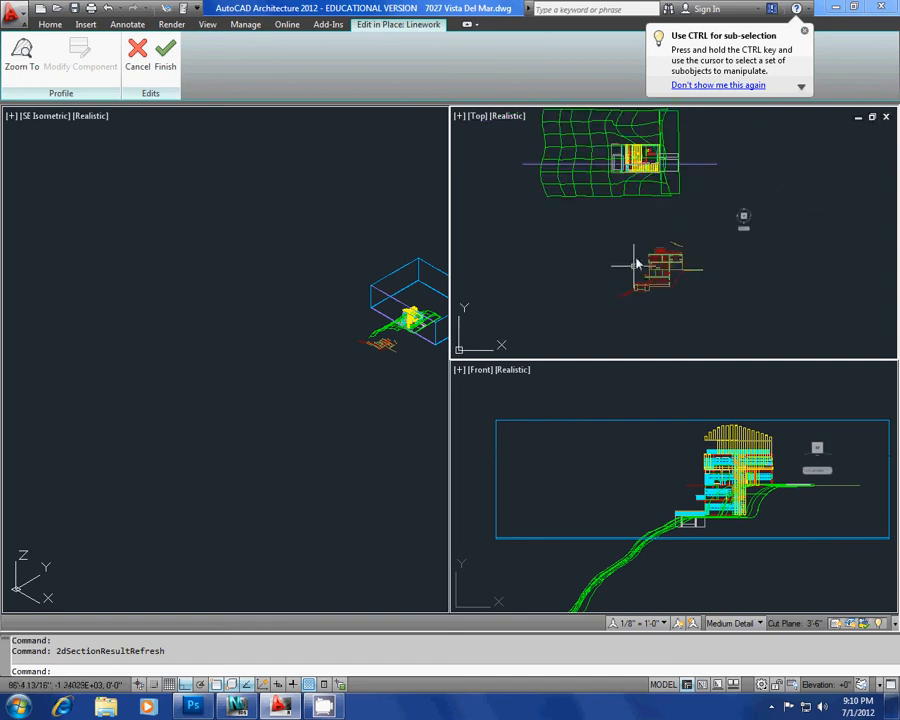
# - Review the result type, style and display set options for generating a 2D section from the section line, without generating it
pyautogui.click(699, 169)
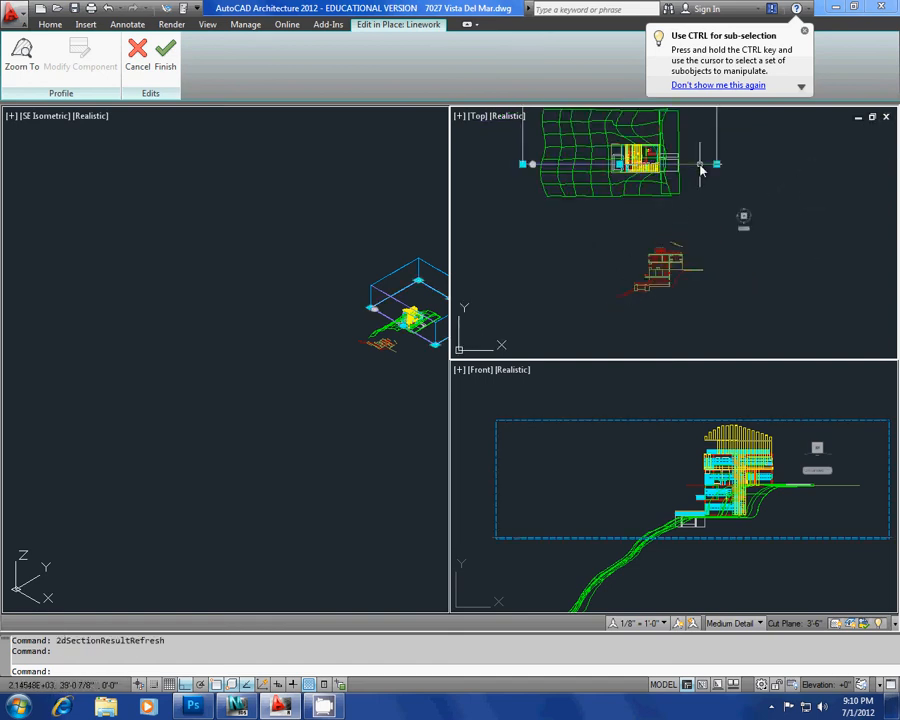
pyautogui.rightClick(534, 167)
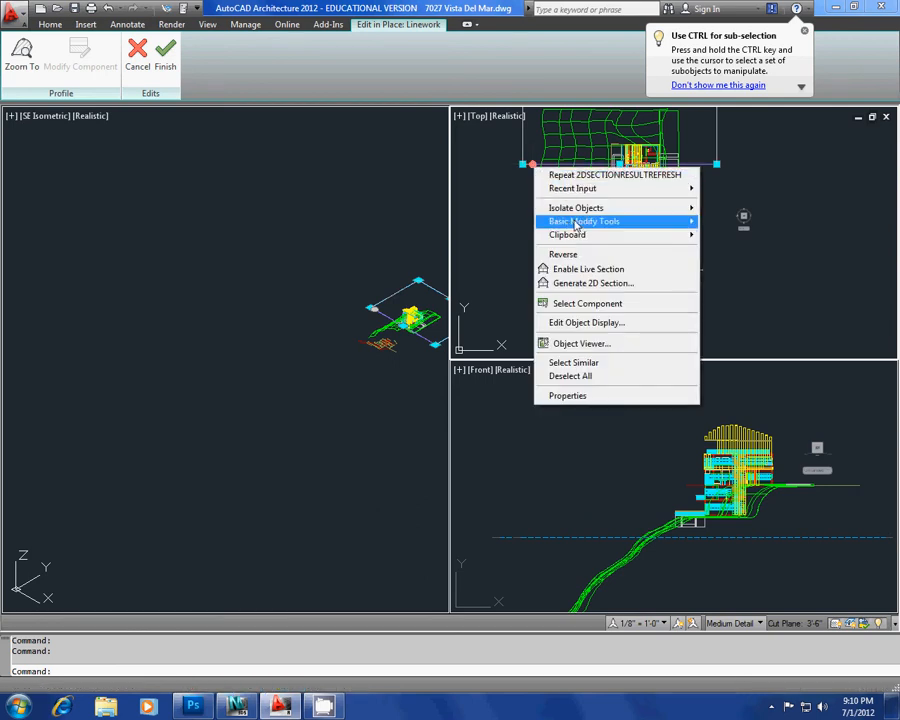
pyautogui.click(612, 284)
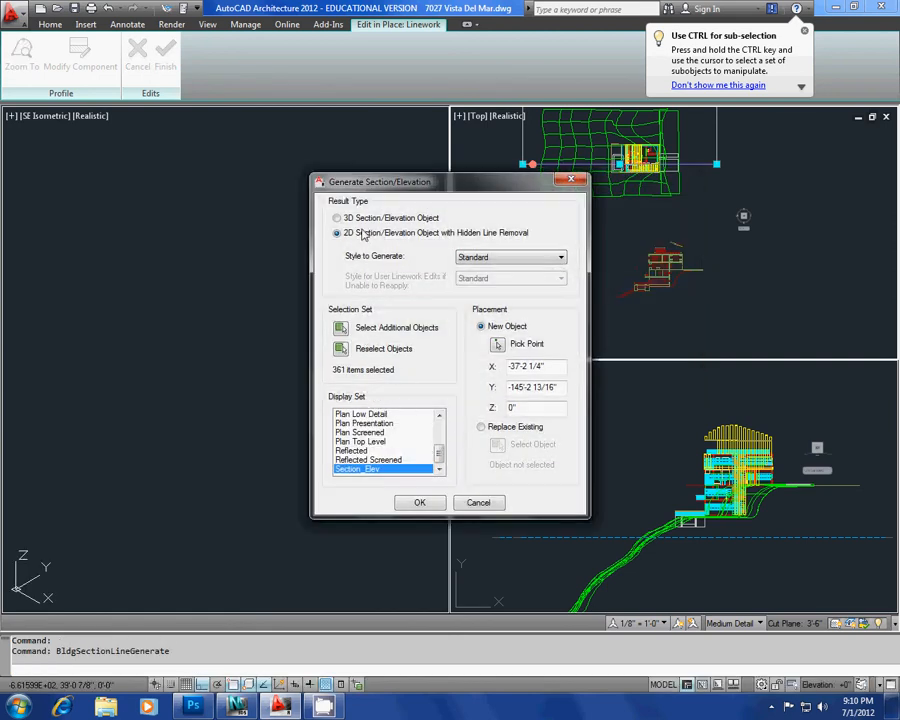
pyautogui.click(511, 258)
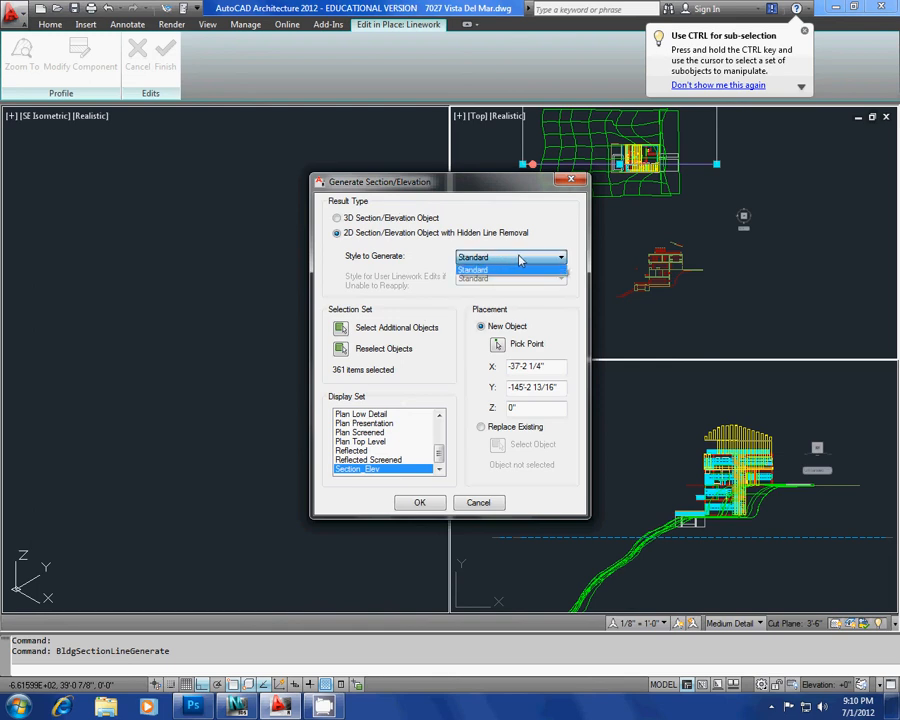
pyautogui.click(505, 268)
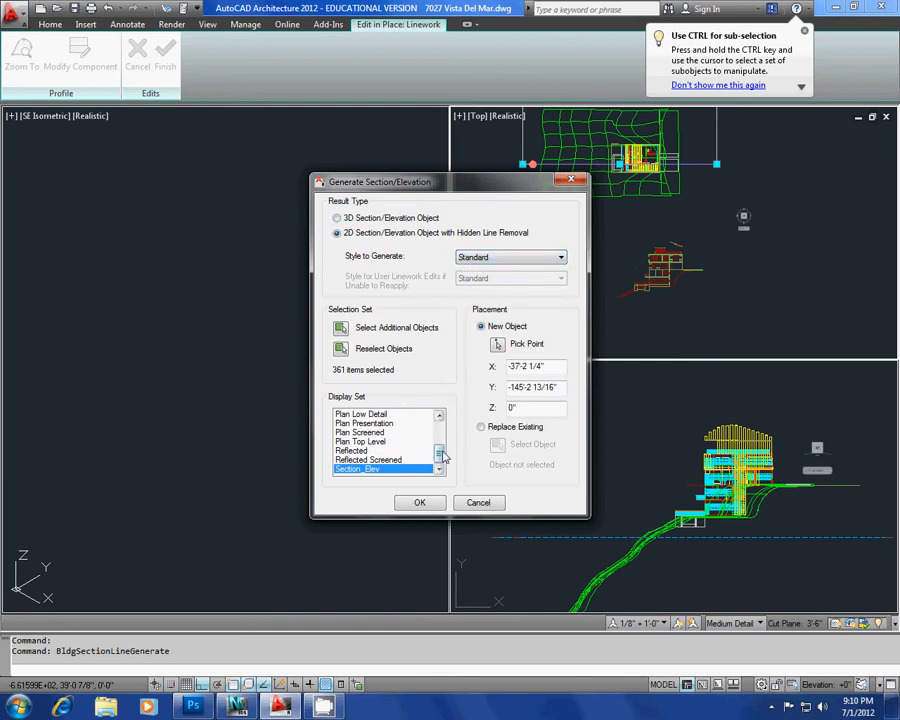
pyautogui.scroll(3, 440, 457)
pyautogui.scroll(-3, 439, 458)
pyautogui.click(474, 500)
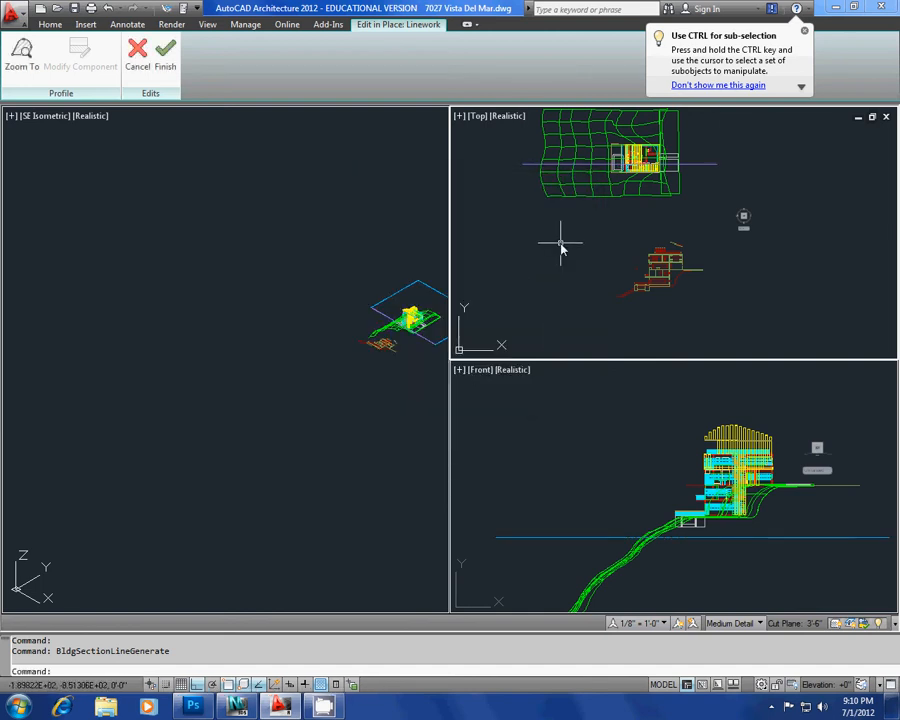
# - Try to create a horizontal section from the old section line's ends in the Top view, with elevation 3'-6" and depth 8'-0"
pyautogui.scroll(5, 558, 288)
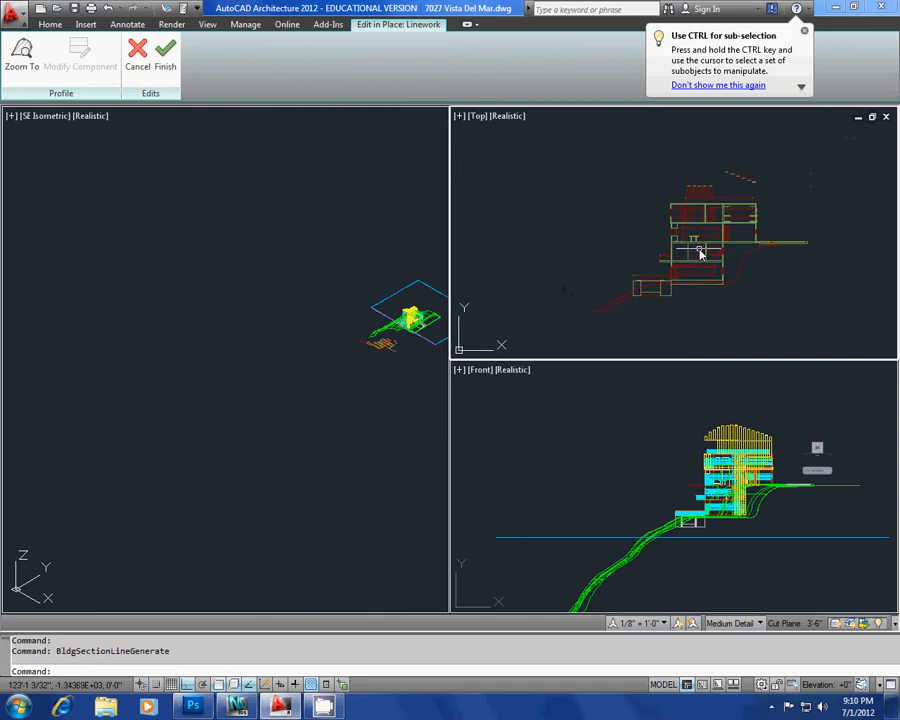
pyautogui.scroll(-3, 663, 217)
pyautogui.scroll(1, 655, 230)
pyautogui.scroll(2, 648, 257)
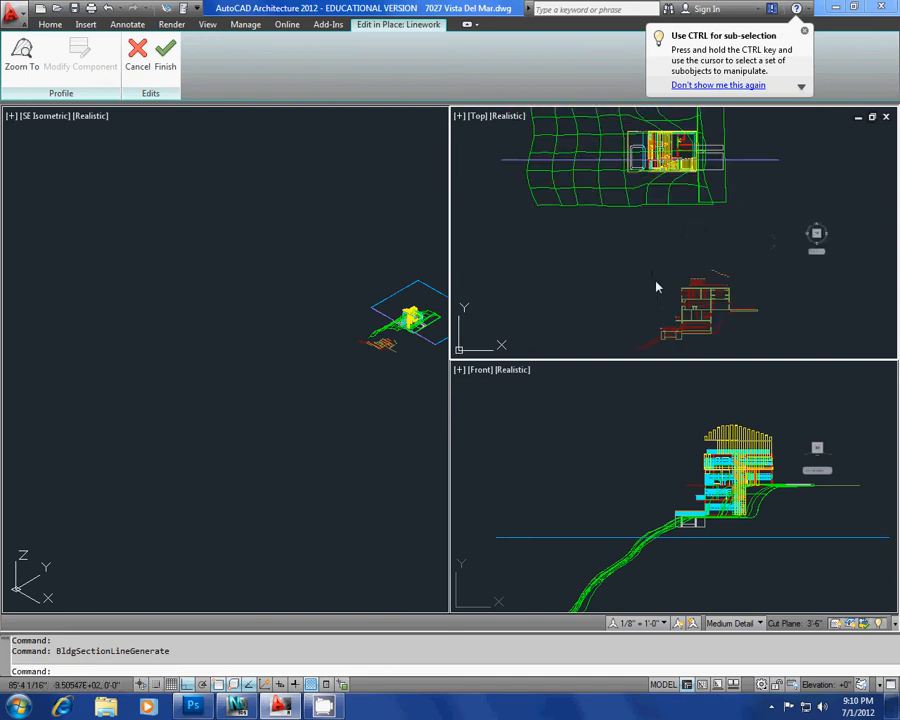
pyautogui.moveTo(653, 282); pyautogui.dragTo(639, 305, button='middle')
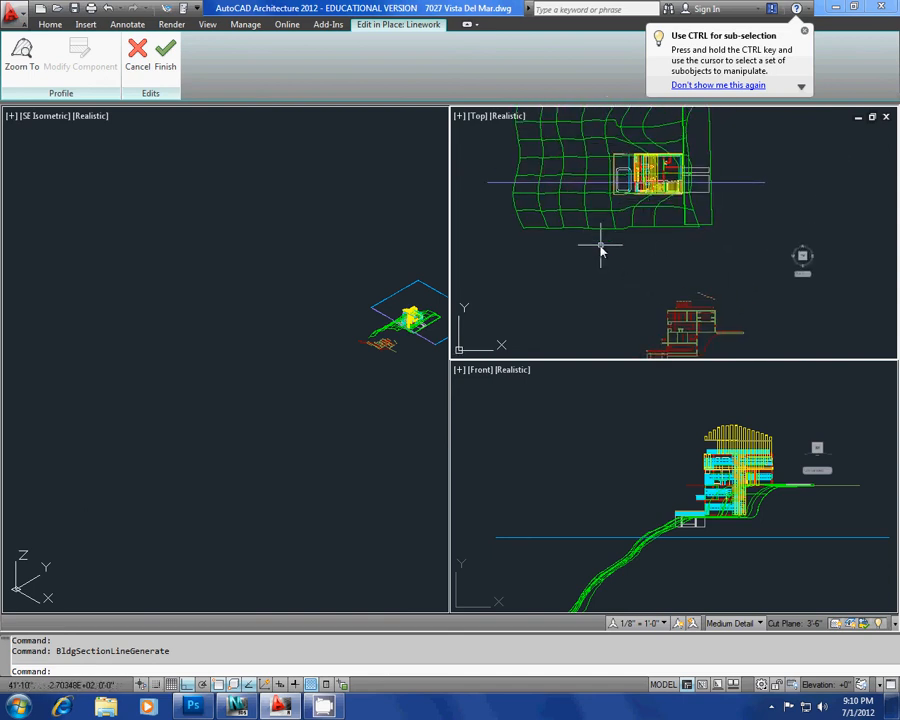
pyautogui.moveTo(570, 228); pyautogui.dragTo(572, 230, button='middle')
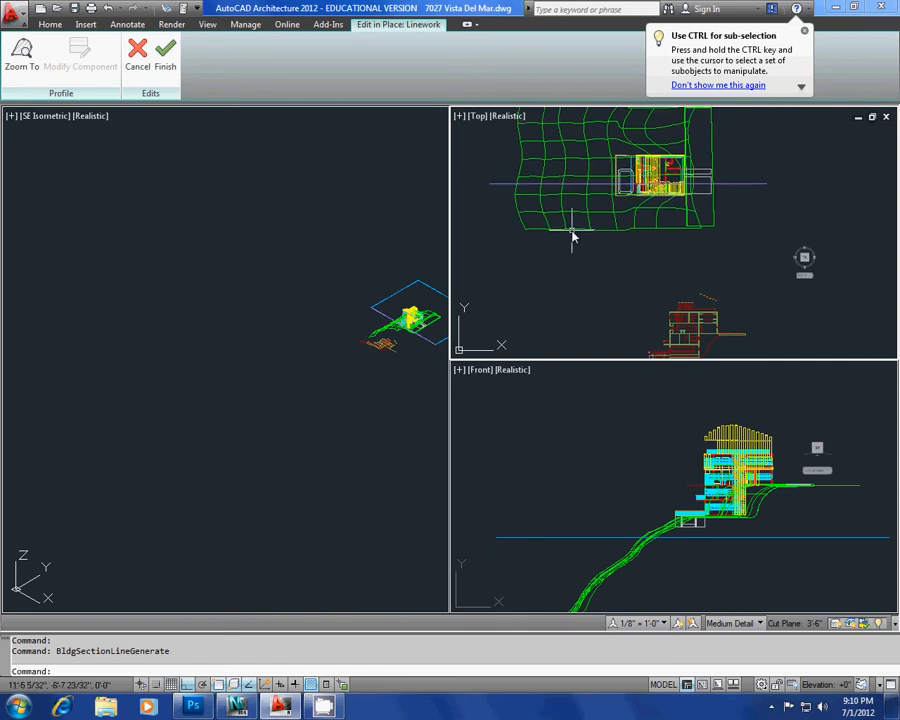
pyautogui.hotkey('ctrl', '3')
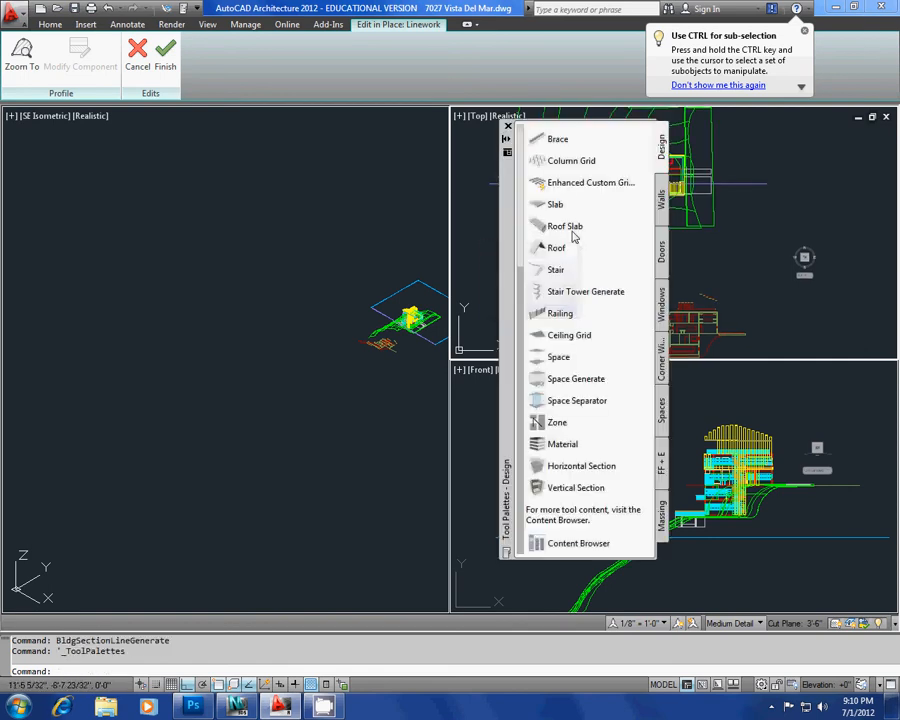
pyautogui.click(577, 466)
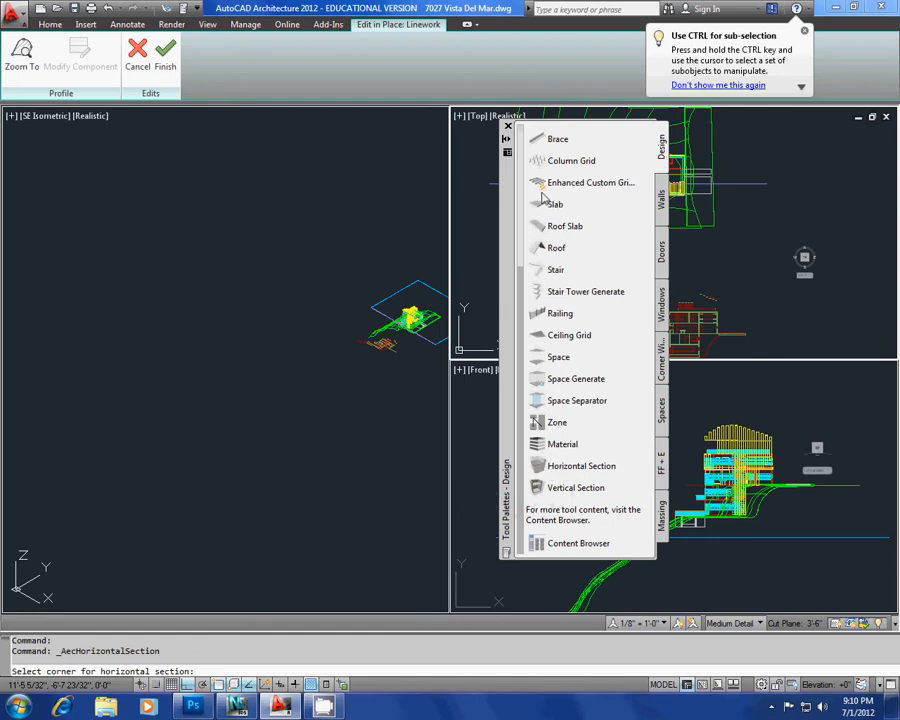
pyautogui.moveTo(508, 176); pyautogui.dragTo(94, 178)
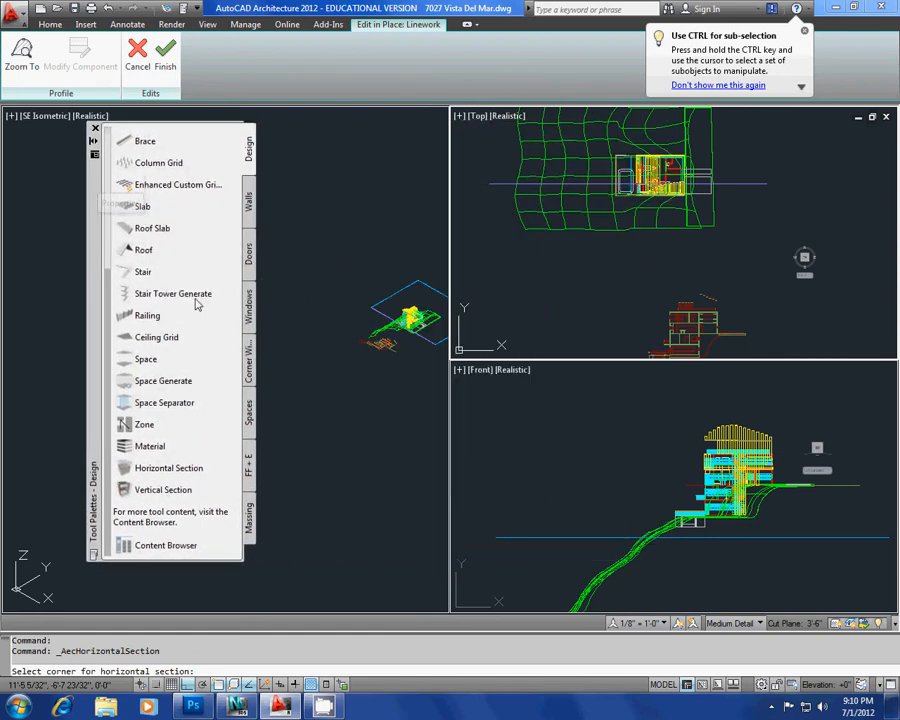
pyautogui.moveTo(503, 184); pyautogui.dragTo(478, 221, button='middle')
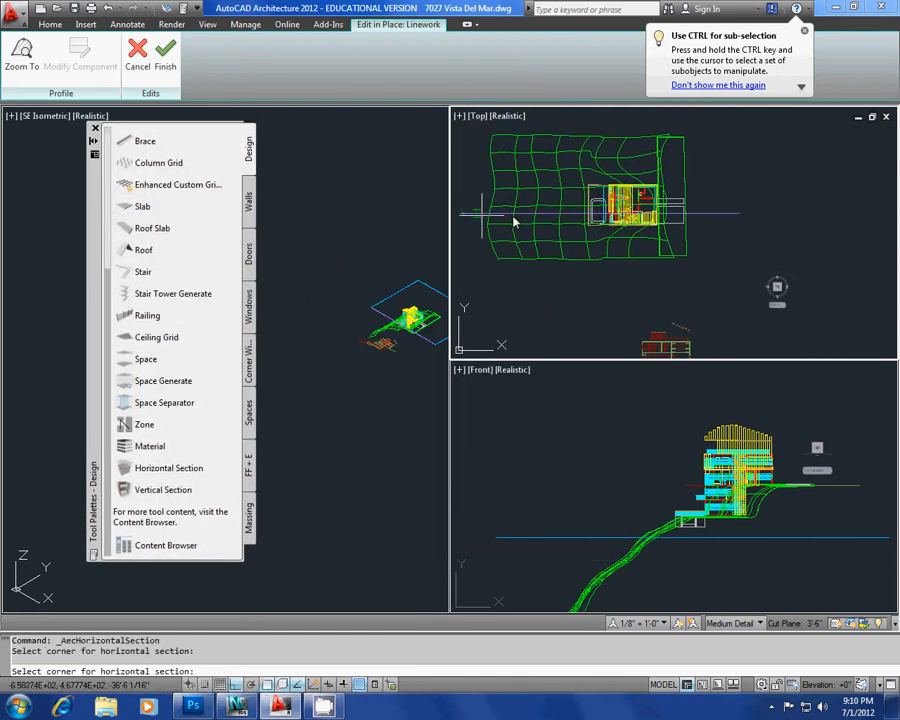
pyautogui.click(740, 215)
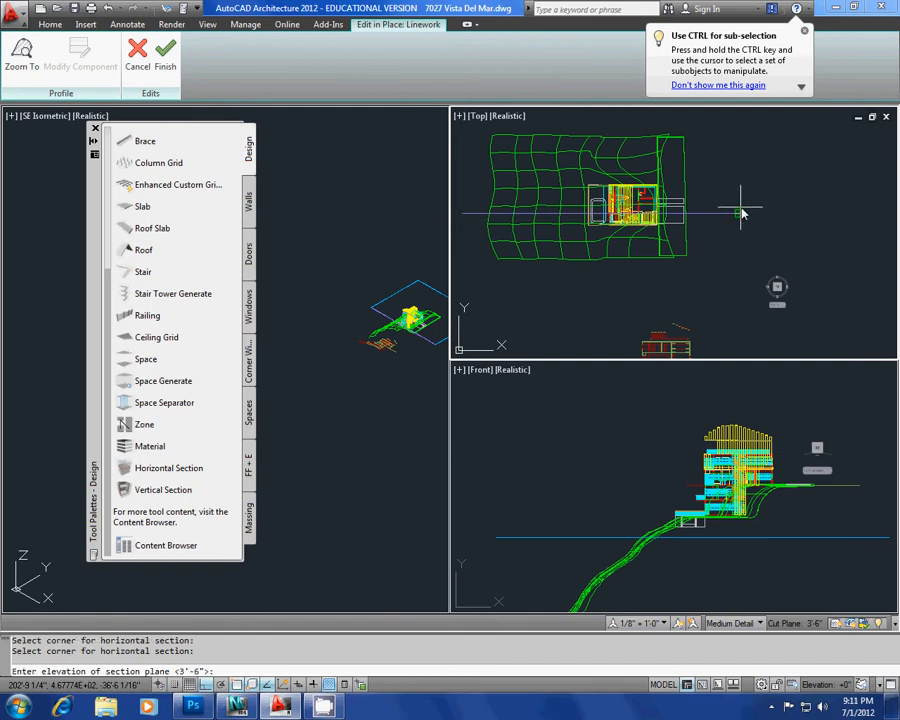
pyautogui.press('Return')
pyautogui.press('Return')
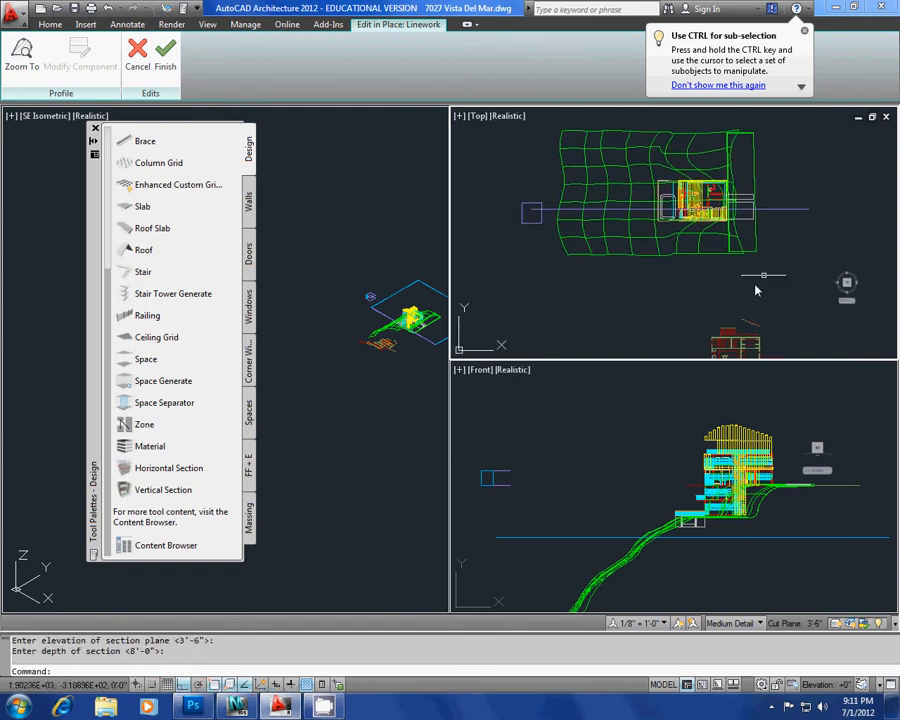
# - Erase the small box-shaped horizontal section beside the site, selecting it in the SE Isometric view
pyautogui.scroll(3, 491, 484)
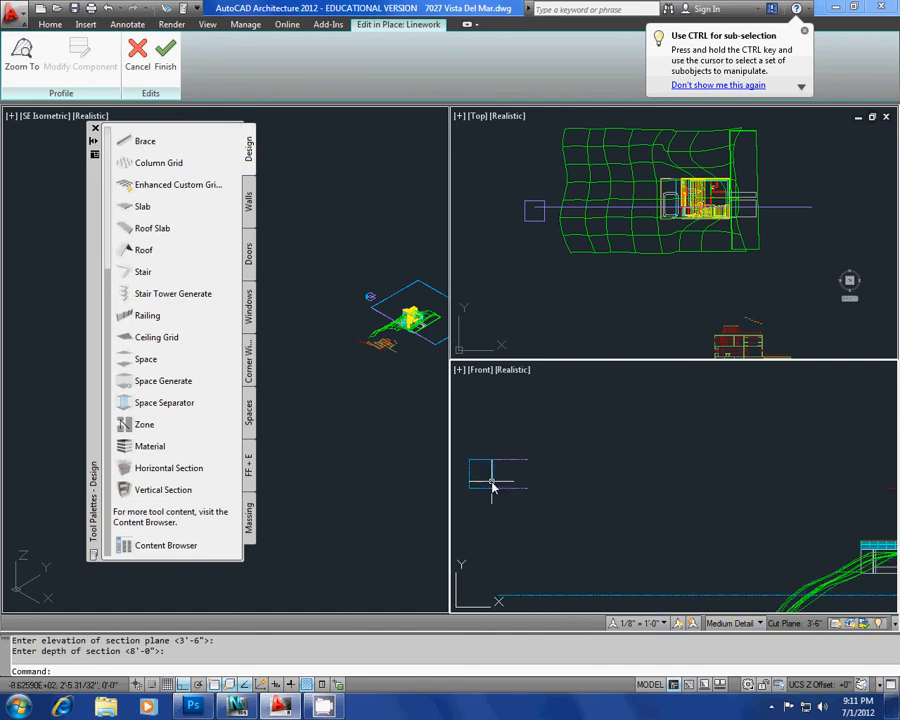
pyautogui.click(384, 297)
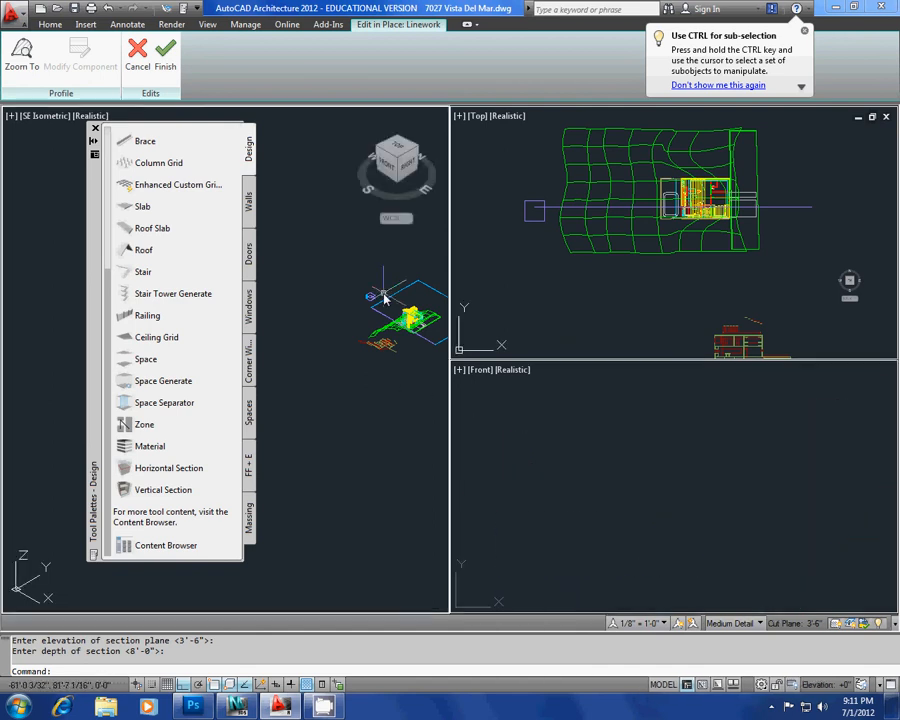
pyautogui.scroll(4, 384, 297)
pyautogui.click(323, 287)
pyautogui.click(308, 290)
pyautogui.scroll(3, 312, 292)
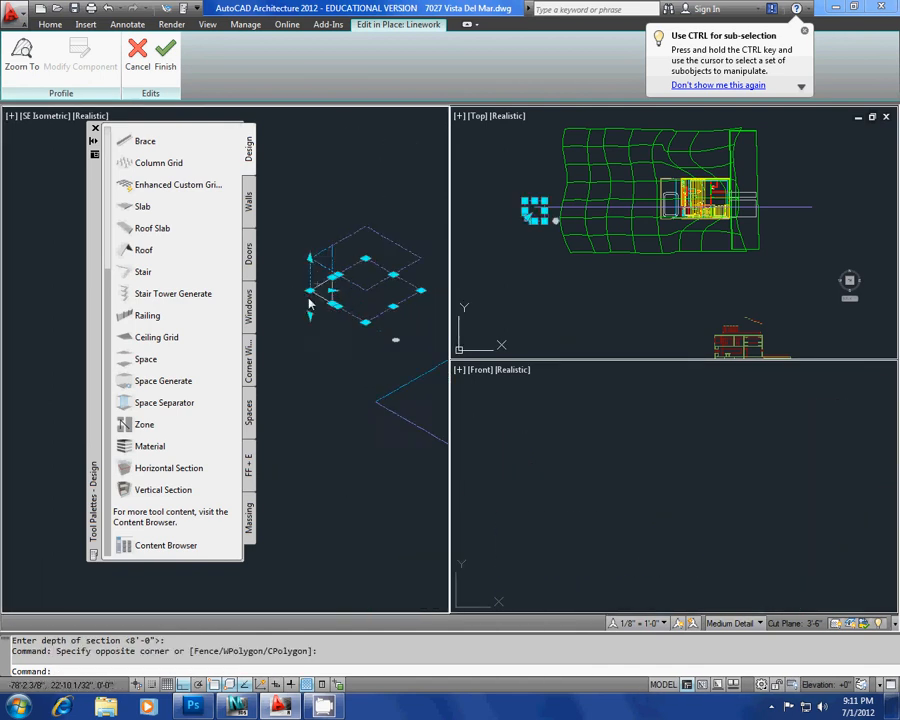
pyautogui.press('Delete')
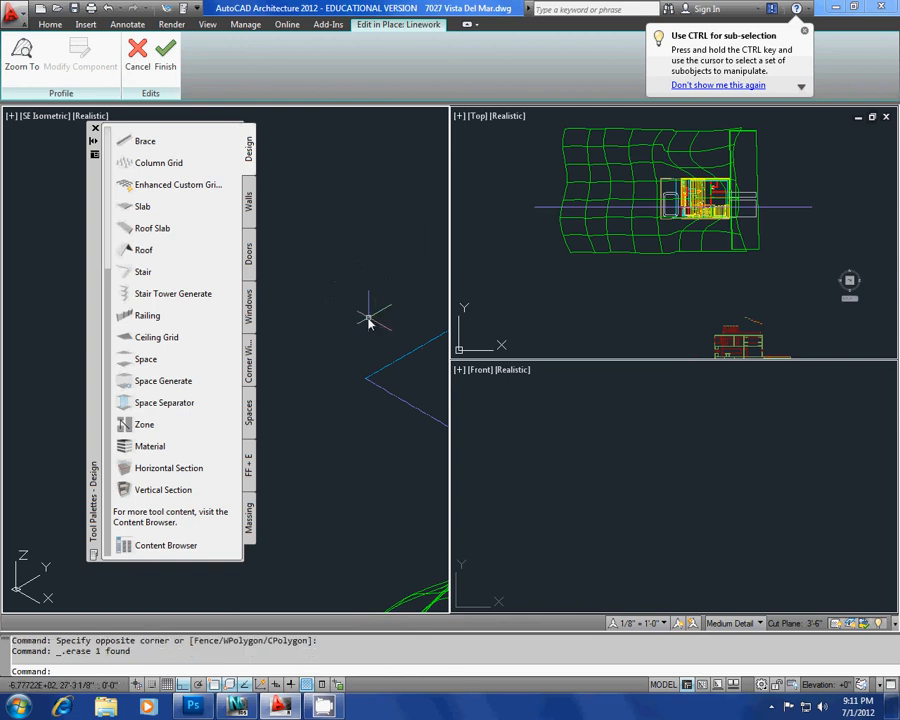
# - Create a horizontal section running lengthwise across the whole site and house in the Top view, with elevation 3'-6" and depth 8'-0"
pyautogui.scroll(-4, 370, 318)
pyautogui.moveTo(537, 222); pyautogui.dragTo(529, 232, button='middle')
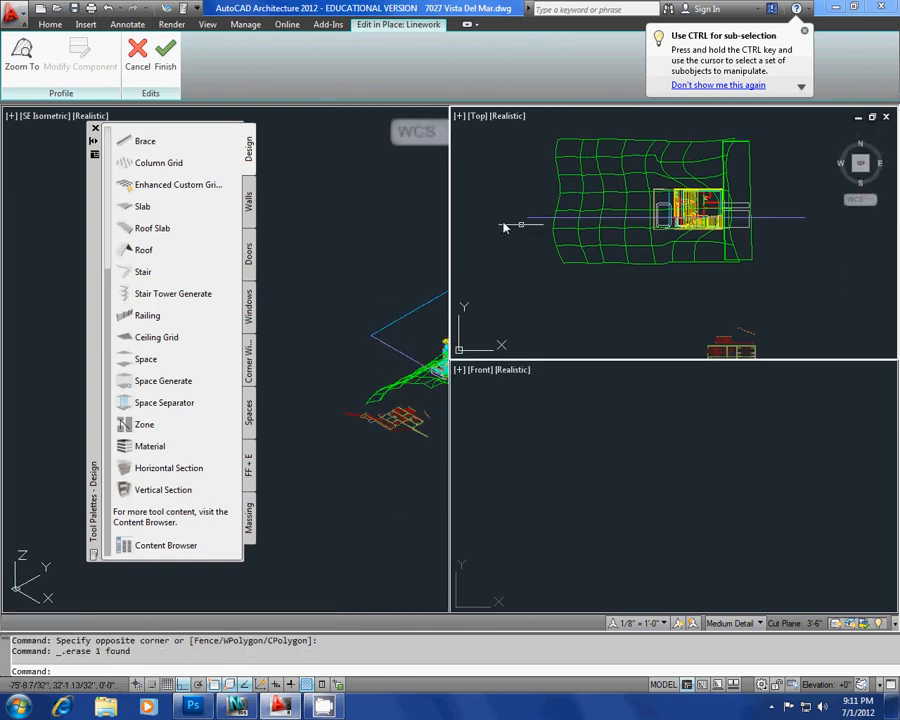
pyautogui.click(168, 468)
pyautogui.scroll(2, 520, 192)
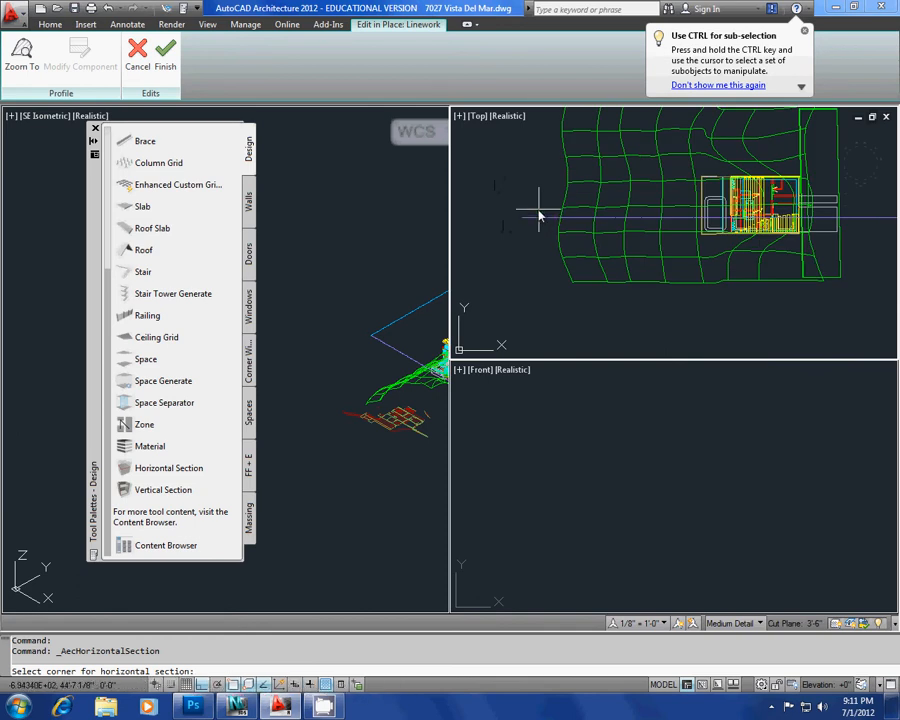
pyautogui.moveTo(755, 203); pyautogui.dragTo(634, 207, button='middle')
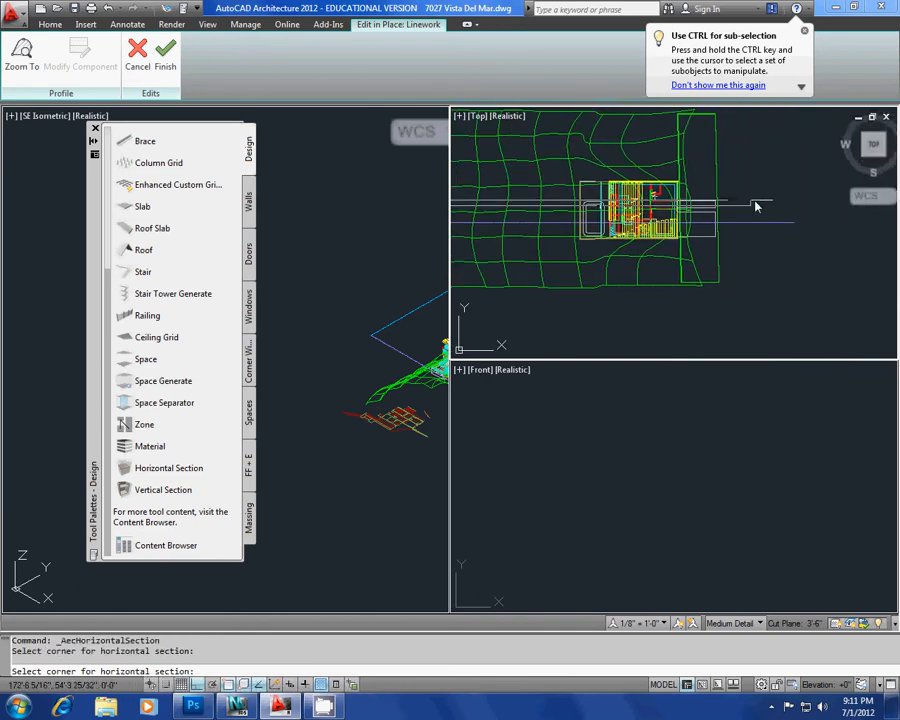
pyautogui.scroll(-2, 778, 198)
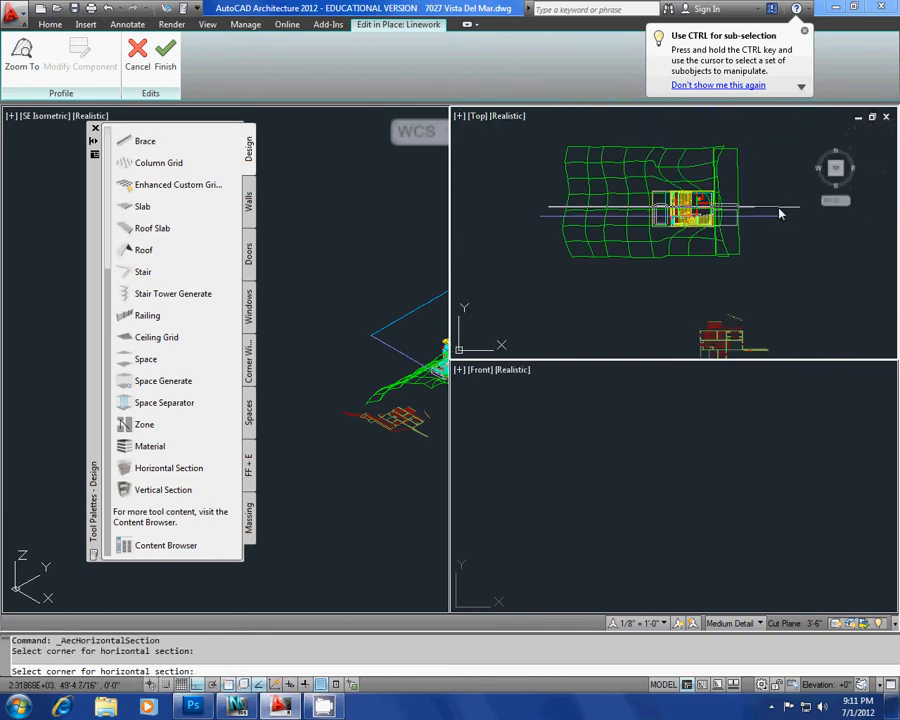
pyautogui.click(784, 189)
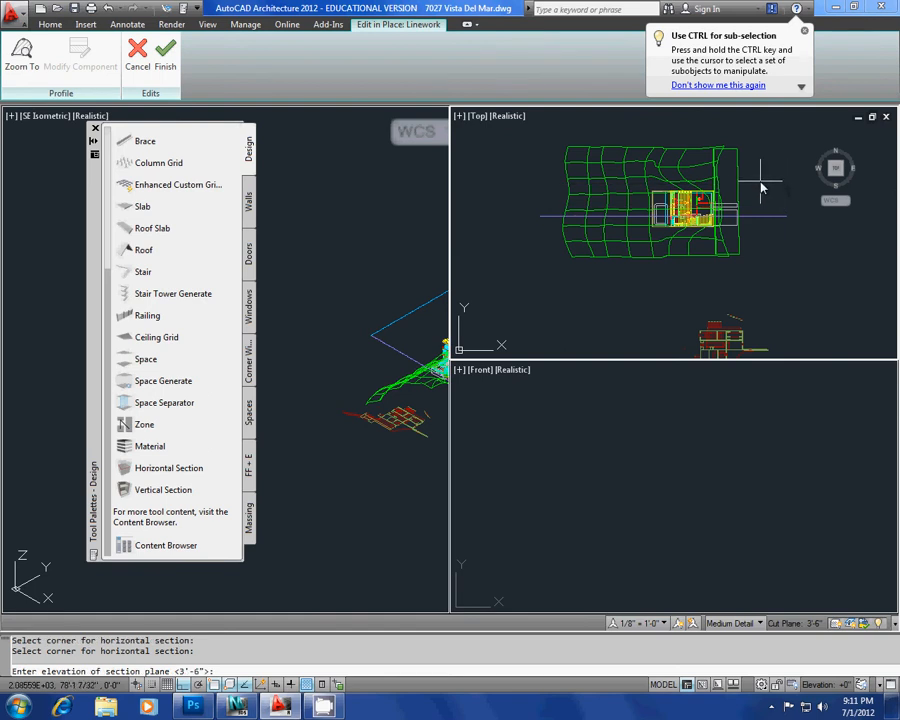
pyautogui.press('Return')
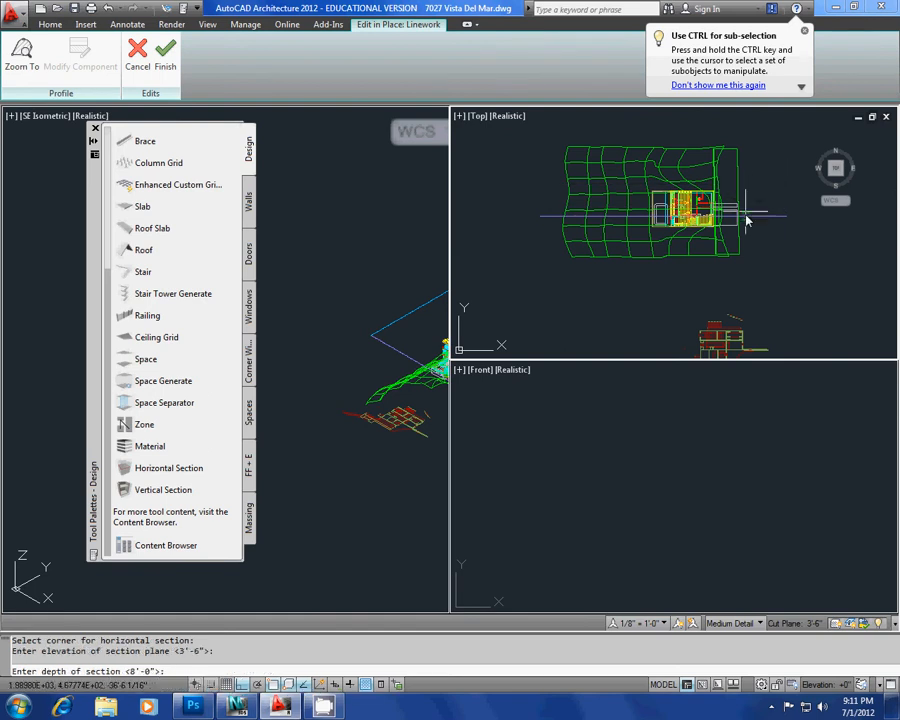
pyautogui.press('Return')
pyautogui.press('Escape')
# - Select the new horizontal section line in the Top view and review its properties
pyautogui.scroll(5, 555, 210)
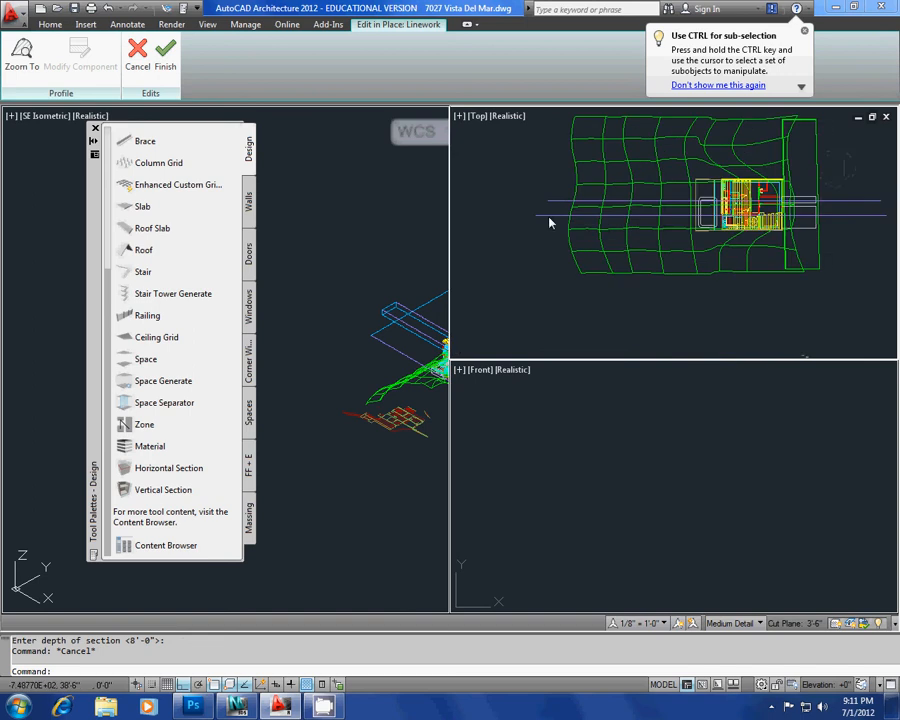
pyautogui.moveTo(522, 203); pyautogui.dragTo(515, 189, button='middle')
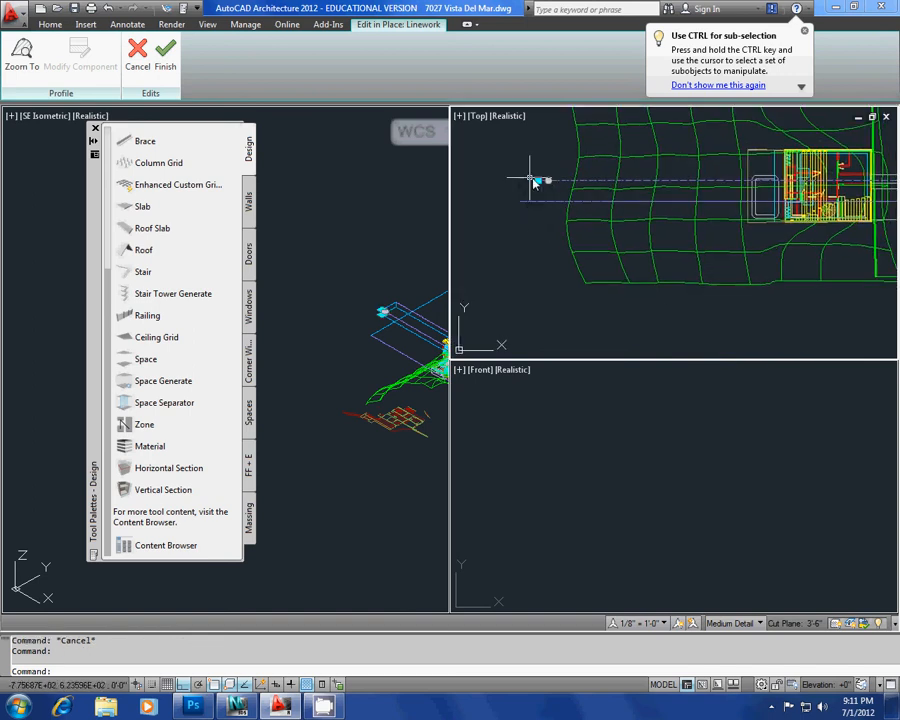
pyautogui.click(551, 184)
pyautogui.press('Escape')
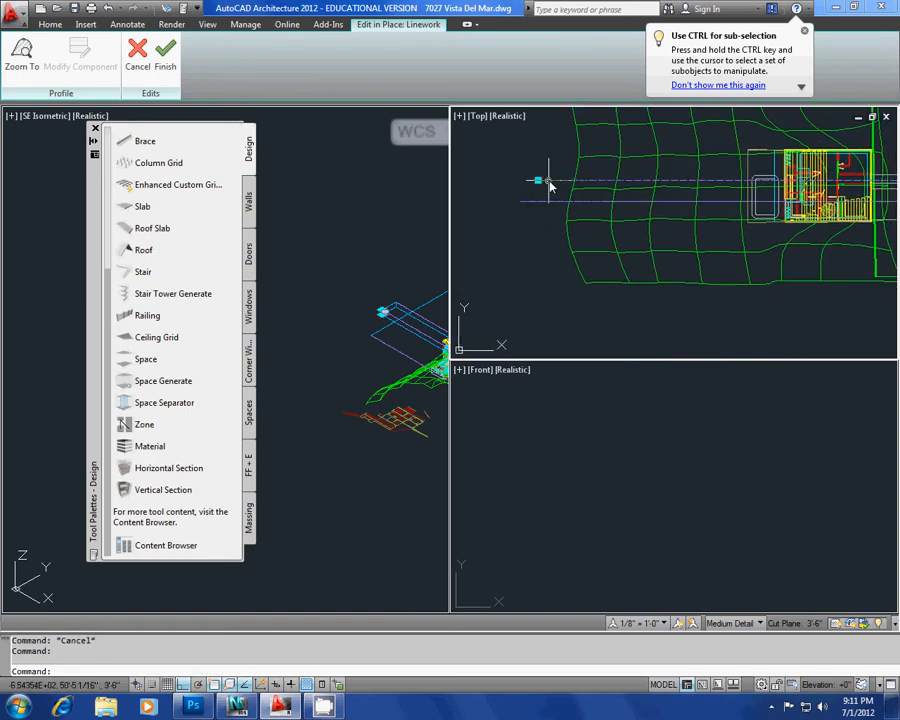
pyautogui.hotkey('ctrl', '1')
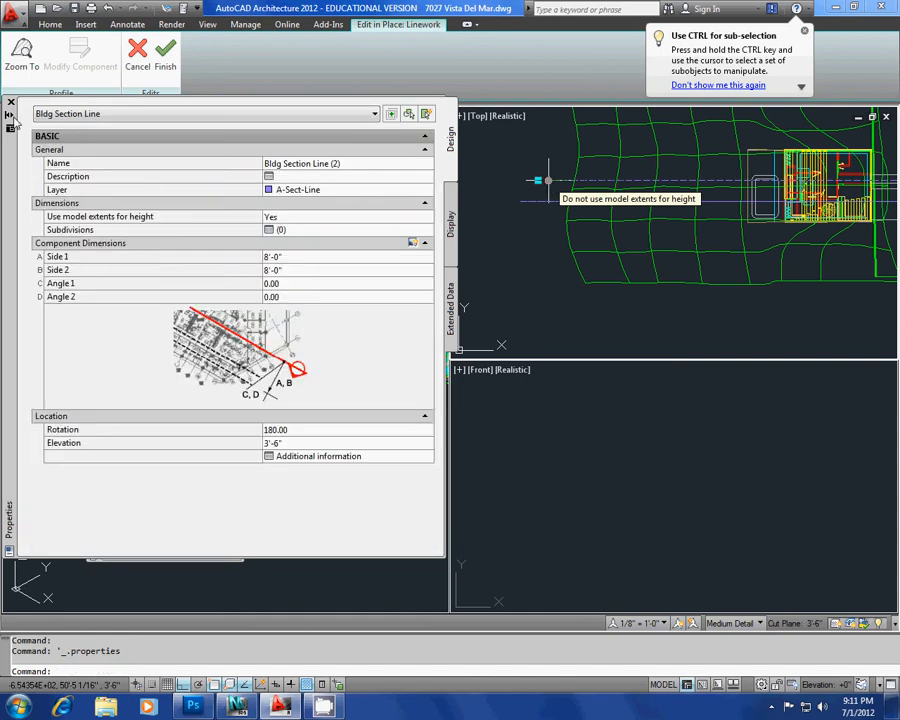
pyautogui.click(10, 103)
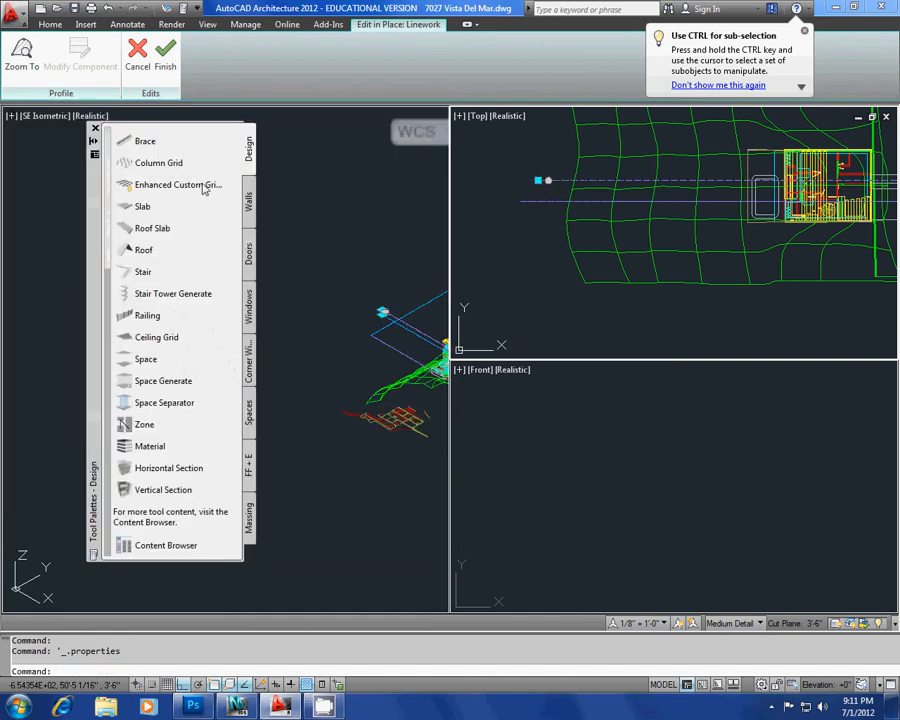
# - Erase the original vertical section line running through the house in the Top view
pyautogui.scroll(-4, 568, 243)
pyautogui.scroll(3, 568, 235)
pyautogui.click(548, 218)
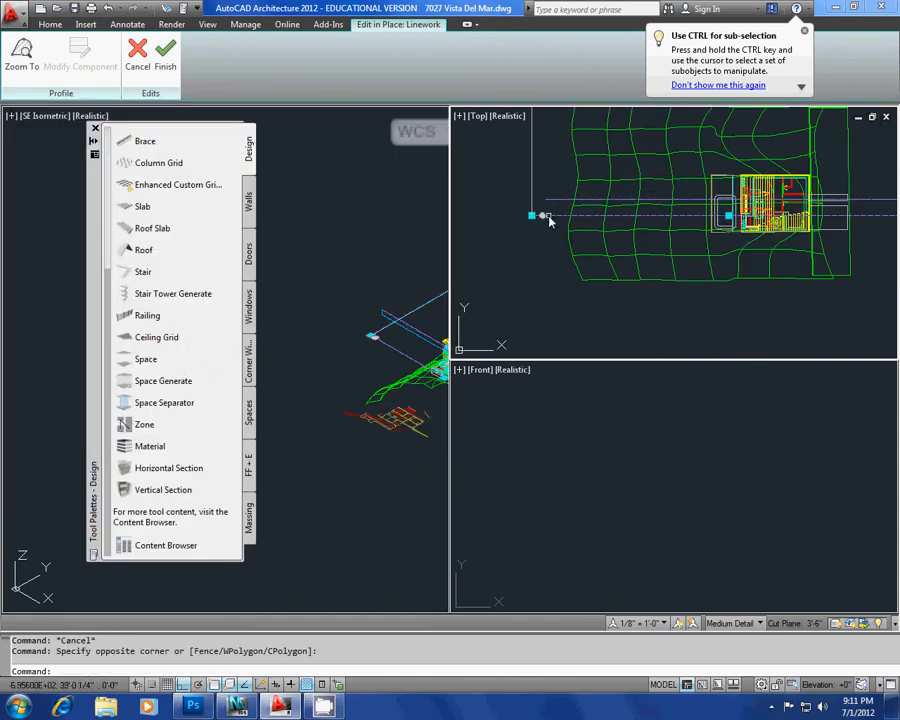
pyautogui.click(554, 292)
pyautogui.press('Delete')
# - Erase the generated 2D section drawing below the site plan in the Top view
pyautogui.scroll(-3, 577, 279)
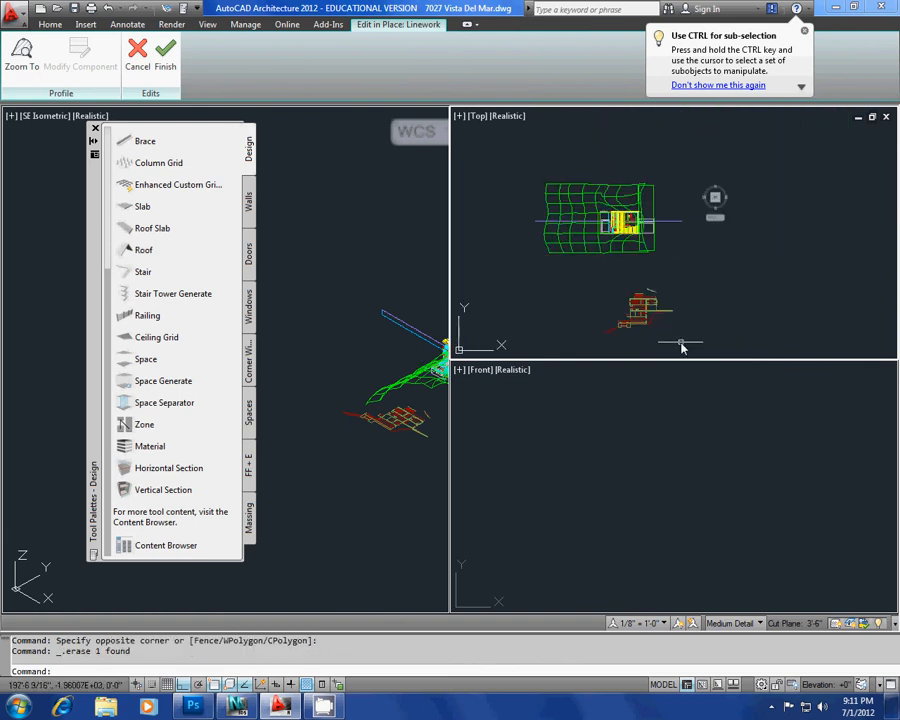
pyautogui.click(681, 347)
pyautogui.click(598, 277)
pyautogui.press('Delete')
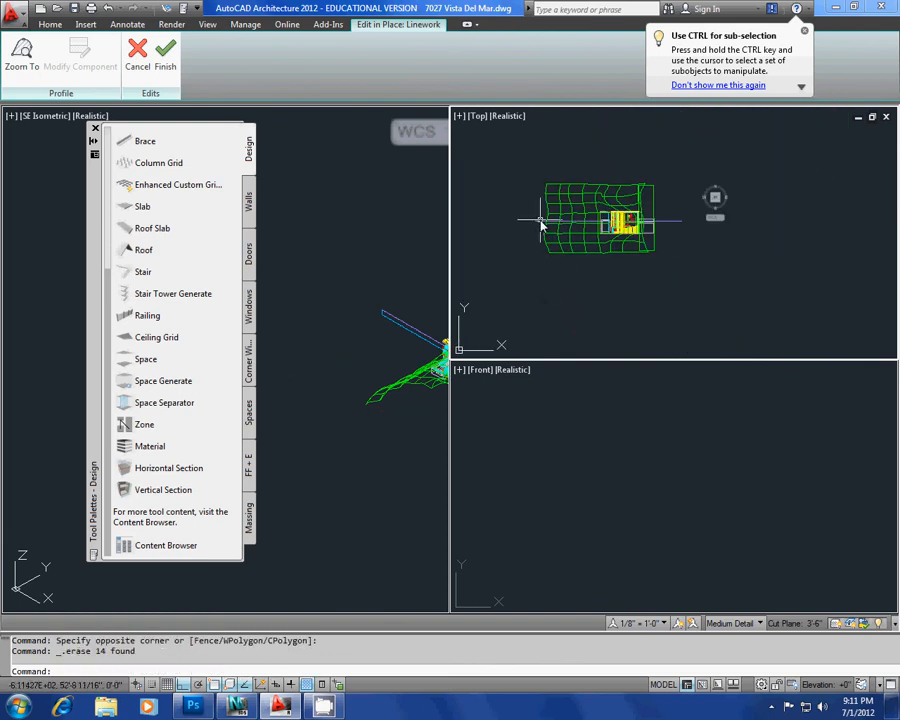
# - Select the horizontal section, close the tool palettes and examine where it passes through the house in the SE Isometric view
pyautogui.click(540, 221)
pyautogui.scroll(3, 540, 225)
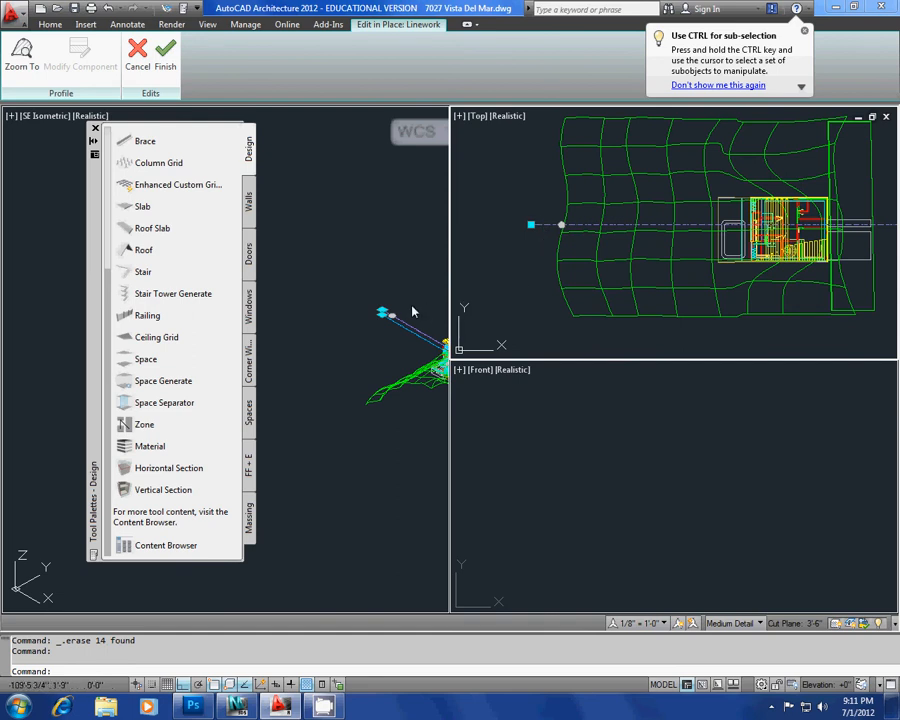
pyautogui.scroll(-4, 410, 318)
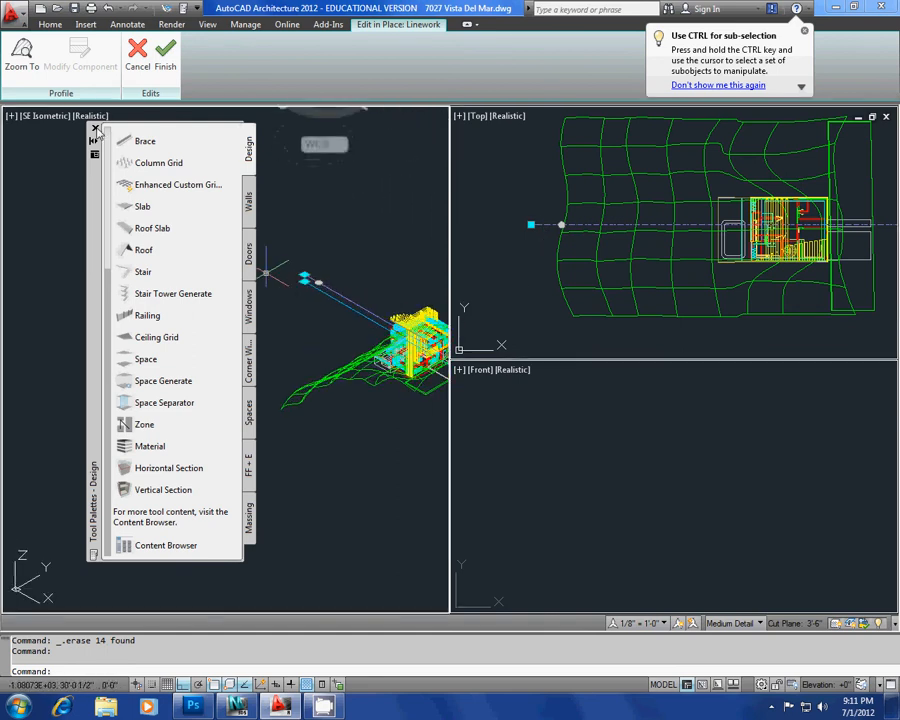
pyautogui.click(96, 130)
pyautogui.scroll(5, 216, 266)
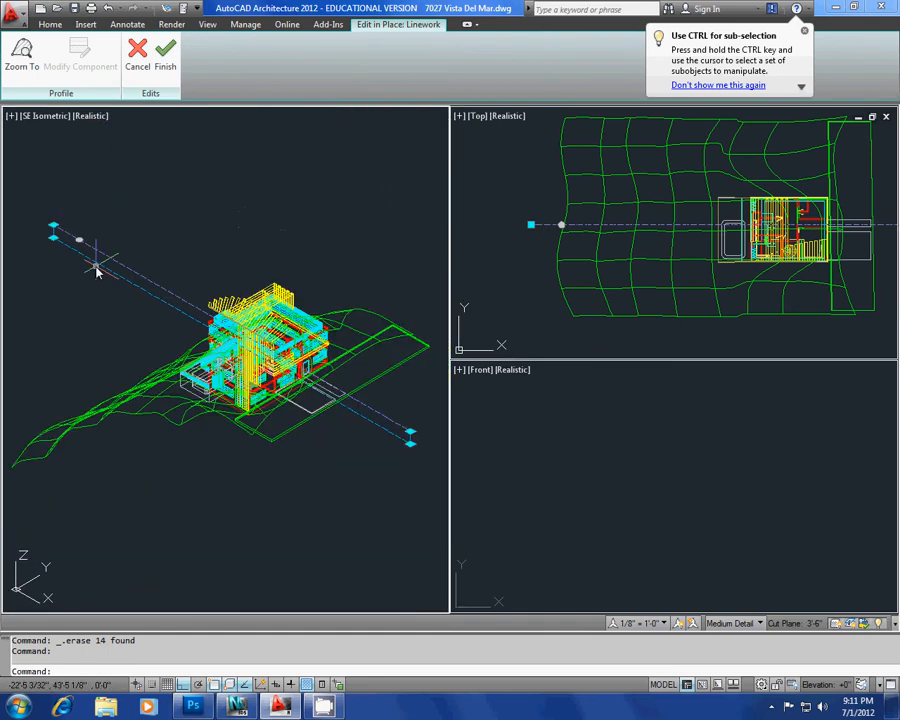
pyautogui.moveTo(96, 268); pyautogui.dragTo(119, 253, button='middle')
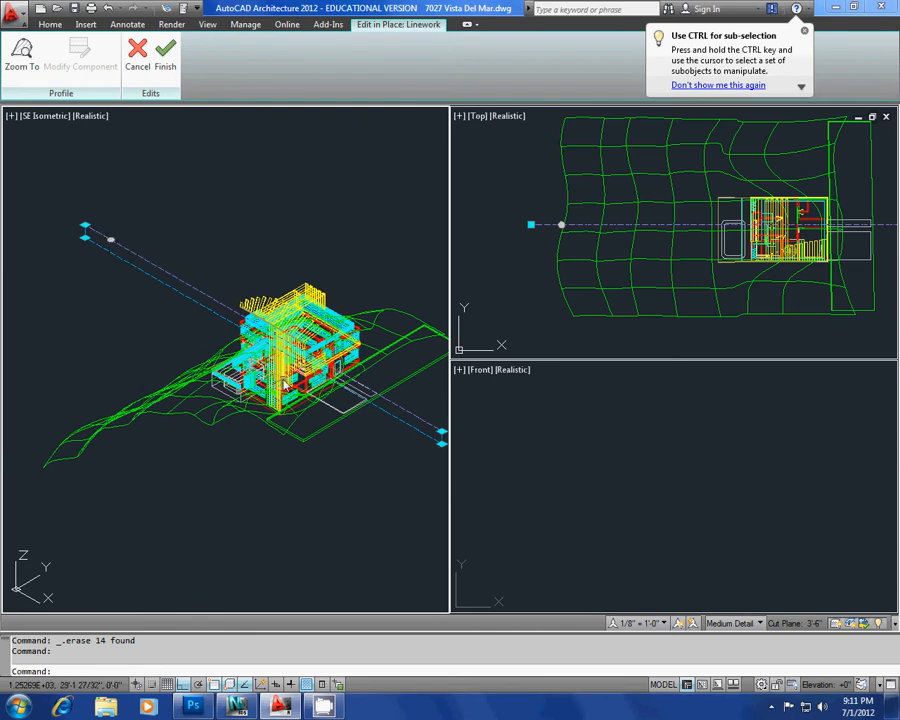
pyautogui.scroll(5, 312, 386)
# - Select the horizontal section in the Front view and raise its cut plane by about 12'-10"
pyautogui.click(572, 422)
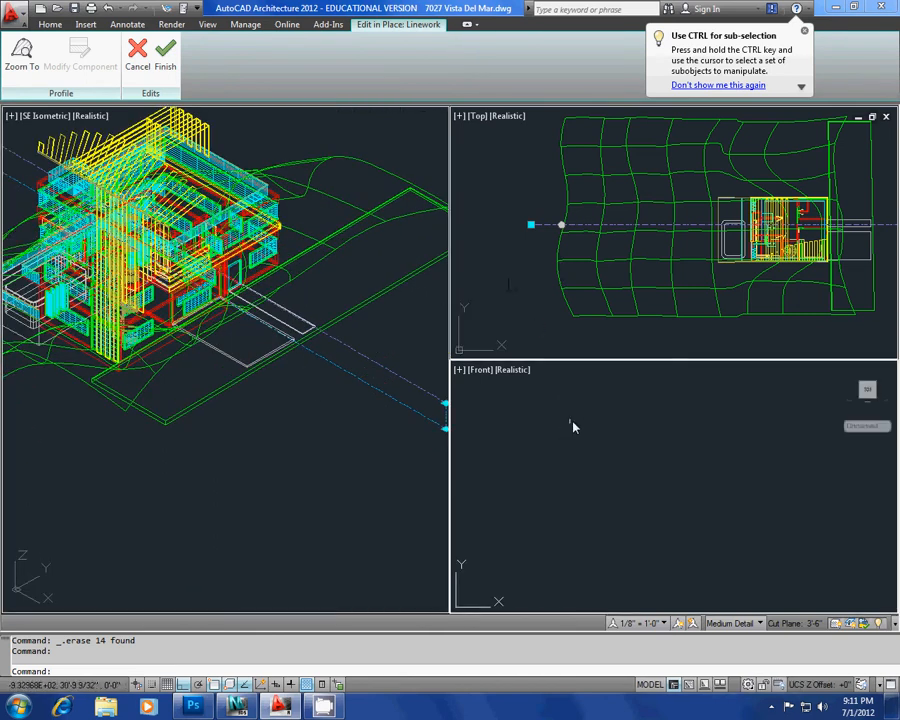
pyautogui.scroll(-5, 573, 424)
pyautogui.moveTo(751, 483); pyautogui.dragTo(673, 478, button='middle')
pyautogui.scroll(2, 673, 476)
pyautogui.press('Escape')
pyautogui.click(675, 462)
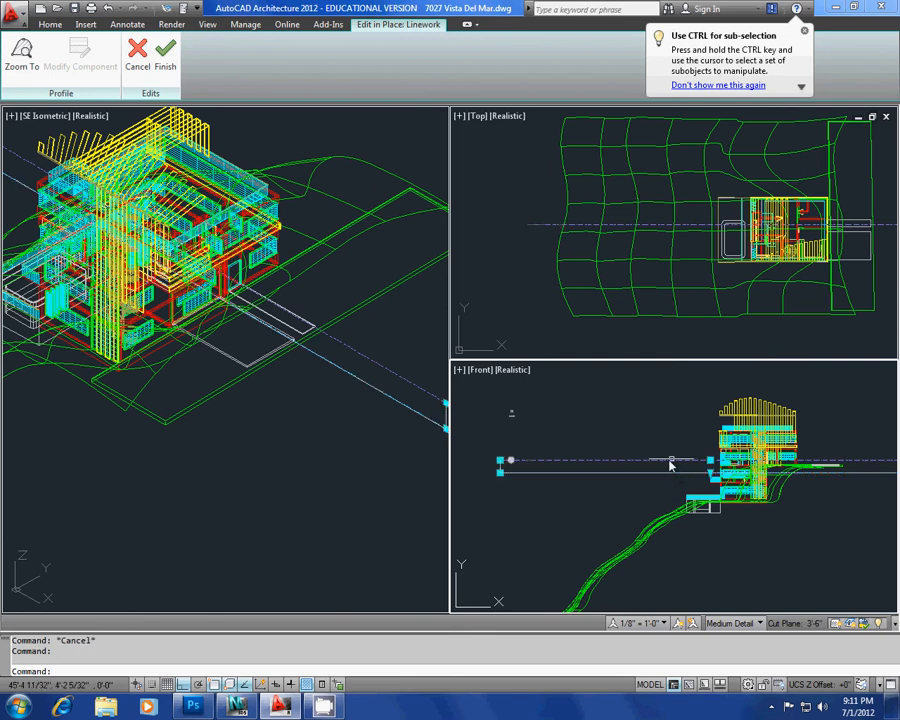
pyautogui.click(711, 463)
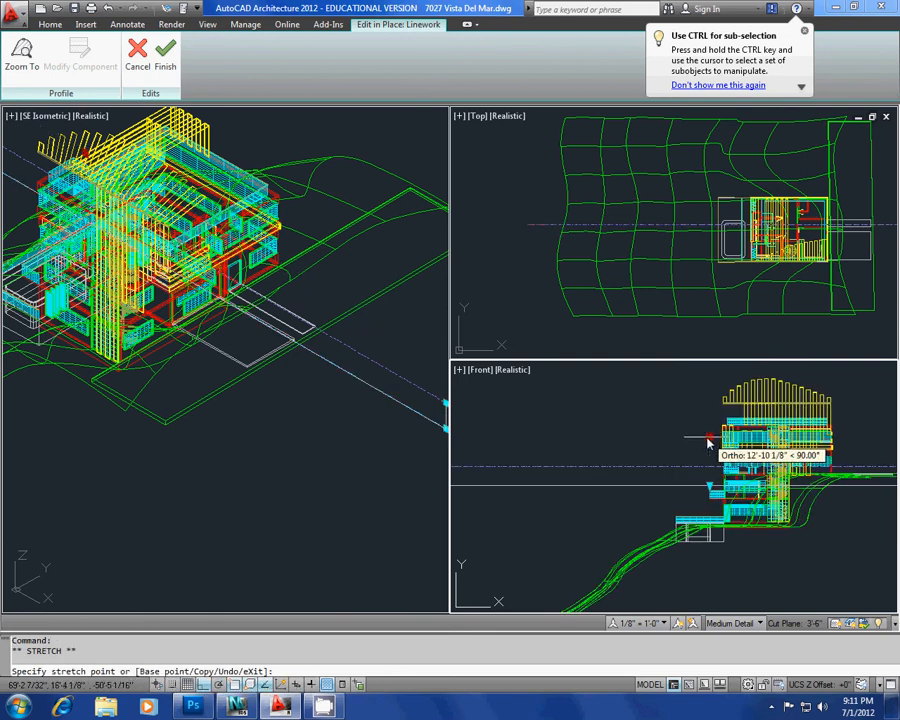
pyautogui.click(709, 440)
pyautogui.moveTo(680, 449); pyautogui.dragTo(610, 430, button='middle')
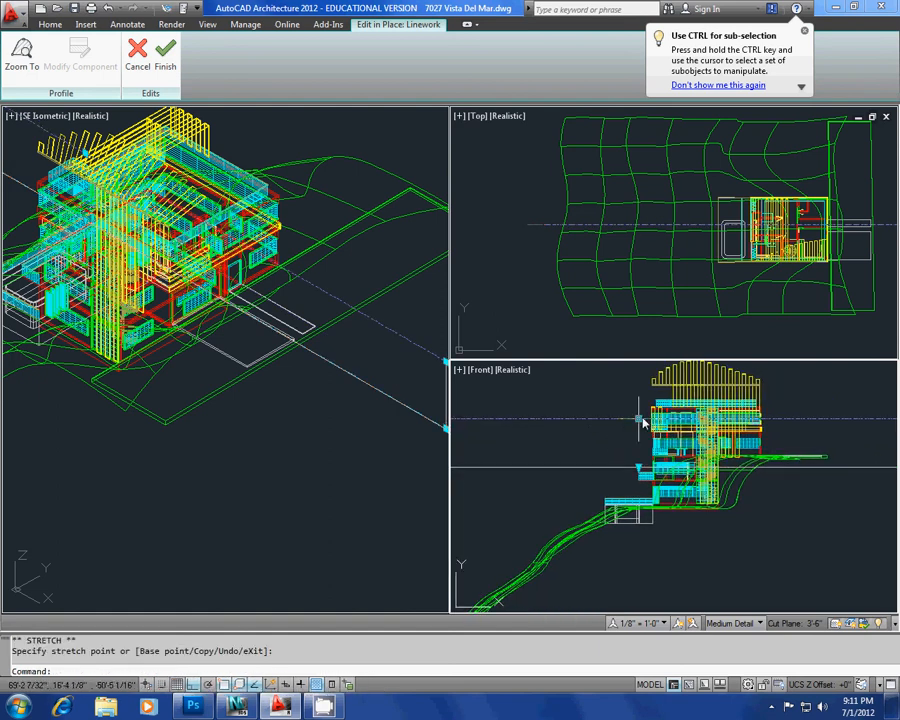
# - Lower the section's cut plane by about 2'-8" so it passes through the upper storey in the Front view
pyautogui.click(640, 419)
pyautogui.scroll(3, 641, 424)
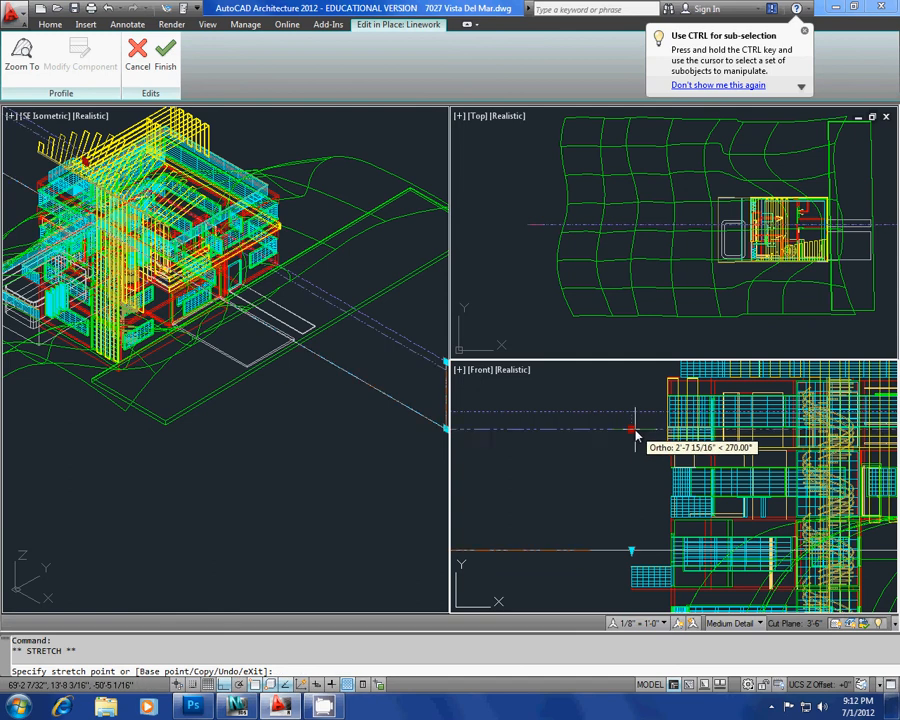
pyautogui.click(634, 428)
pyautogui.scroll(-3, 624, 440)
# - Extend the section's lower boundary about 34' downward, below the base of the house, in the Front view
pyautogui.moveTo(622, 443); pyautogui.dragTo(637, 436, button='middle')
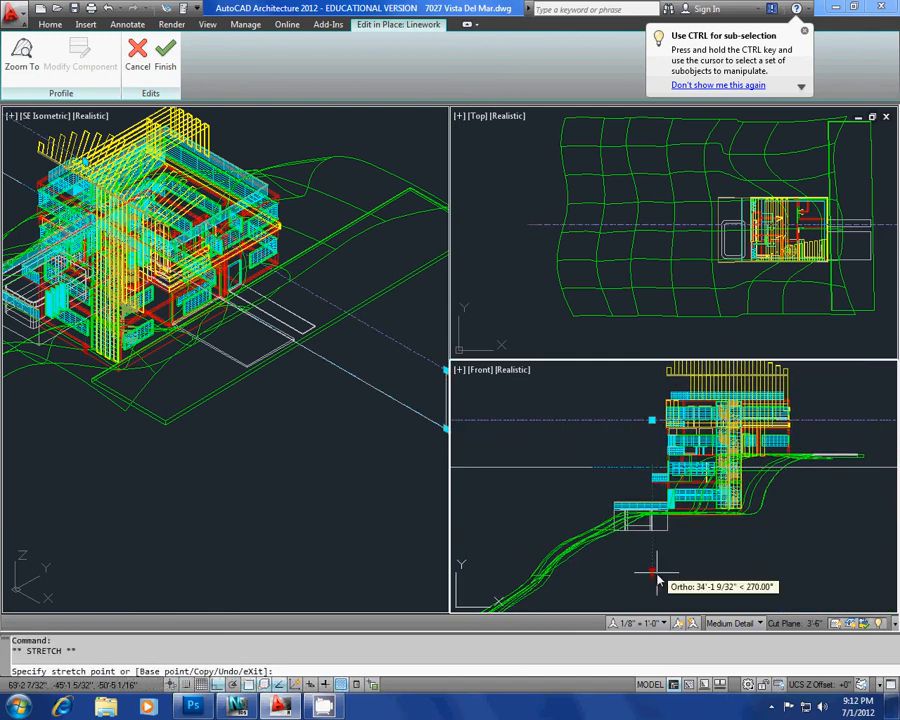
pyautogui.scroll(2, 647, 493)
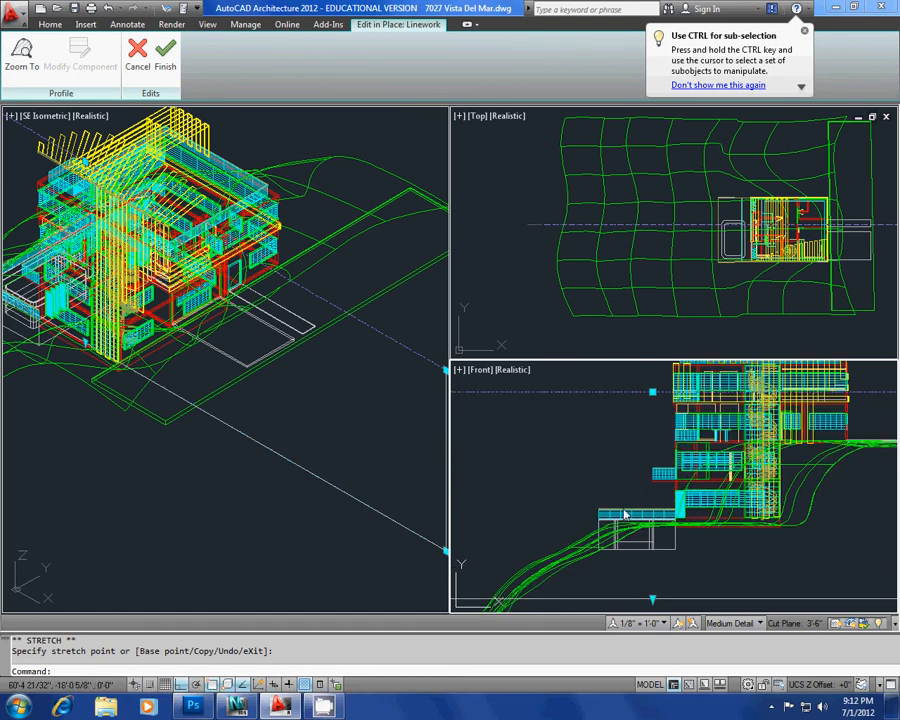
pyautogui.scroll(-3, 623, 483)
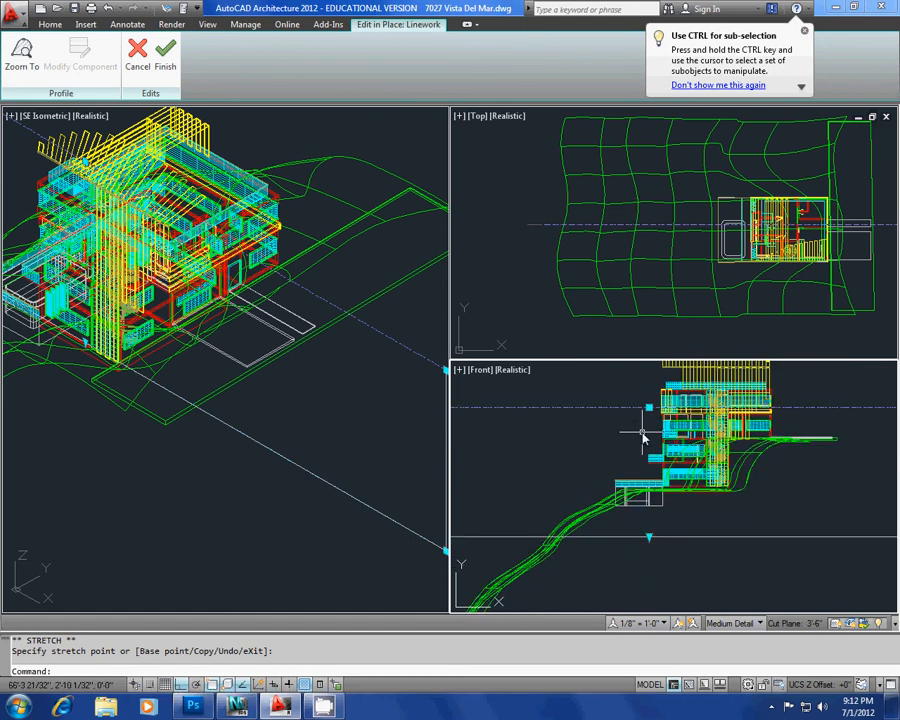
pyautogui.scroll(3, 651, 503)
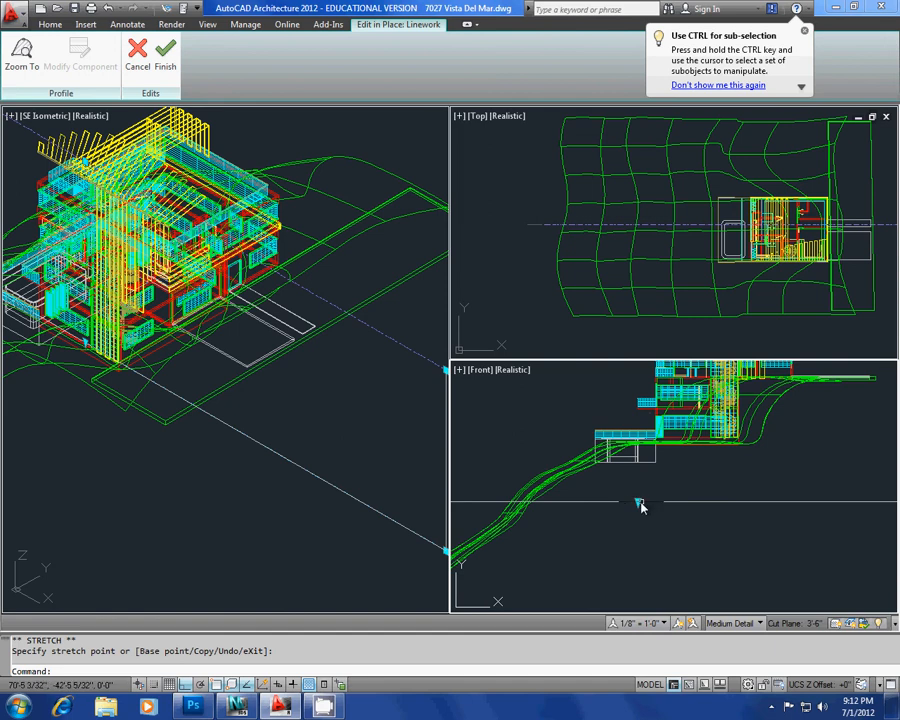
# - Examine the section's vertical extents around the house in the SE Isometric and Front views
pyautogui.click(376, 414)
pyautogui.scroll(-3, 366, 408)
pyautogui.scroll(4, 364, 406)
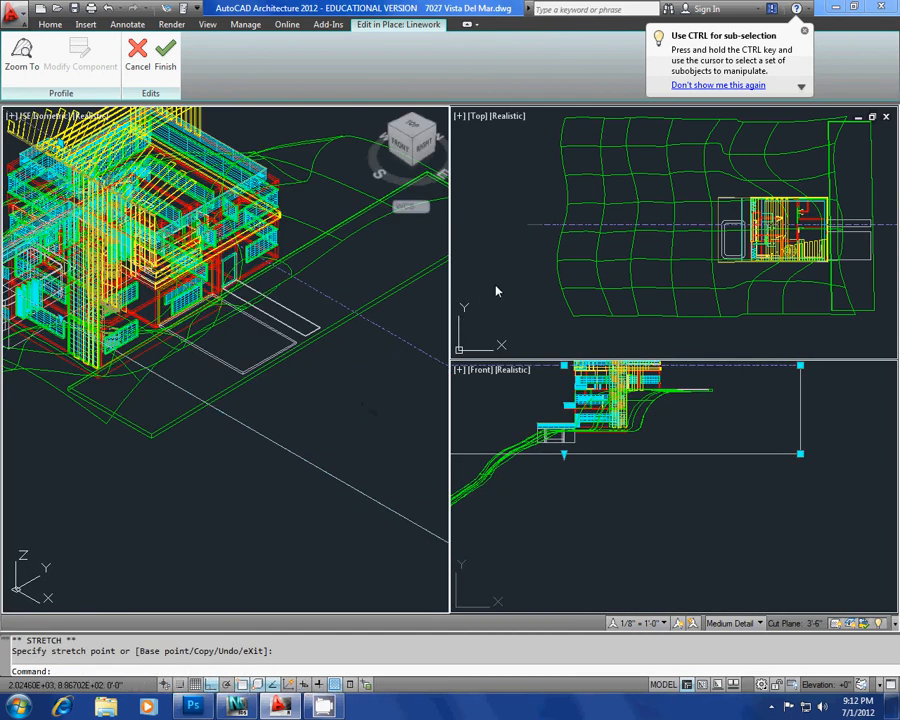
pyautogui.scroll(3, 611, 408)
pyautogui.click(578, 400)
pyautogui.scroll(3, 571, 392)
pyautogui.moveTo(568, 390); pyautogui.dragTo(528, 478, button='middle')
pyautogui.scroll(-4, 600, 430)
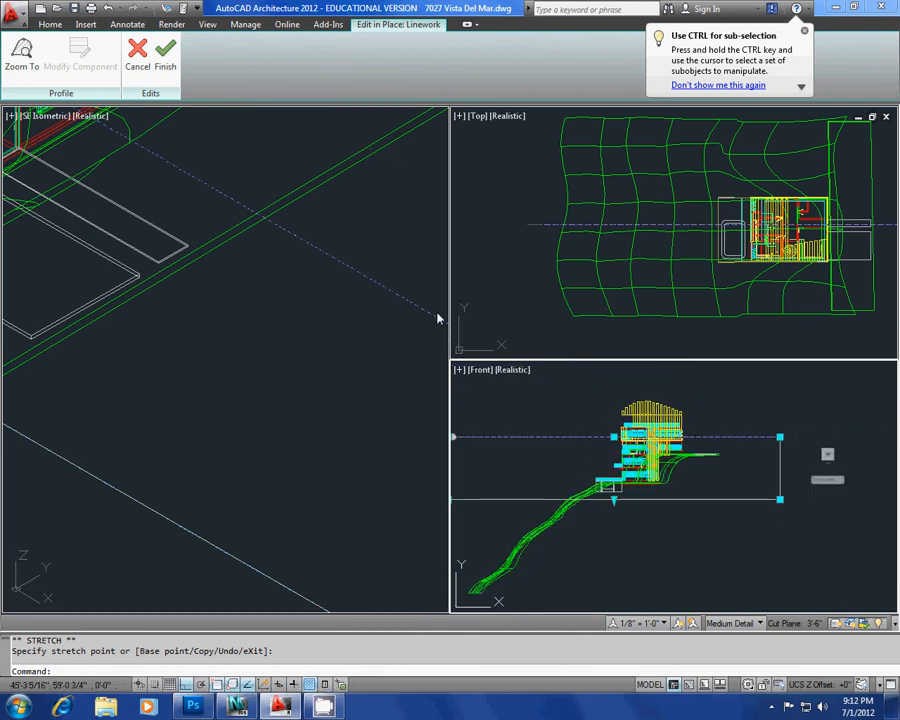
pyautogui.scroll(-5, 340, 335)
pyautogui.moveTo(313, 368); pyautogui.dragTo(372, 404, button='middle')
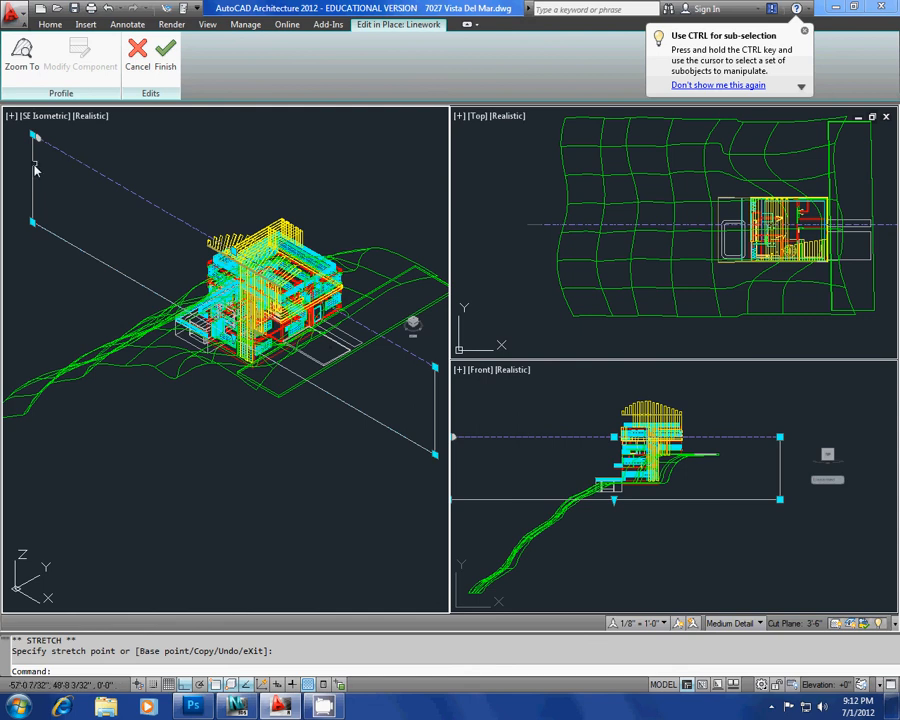
pyautogui.click(606, 462)
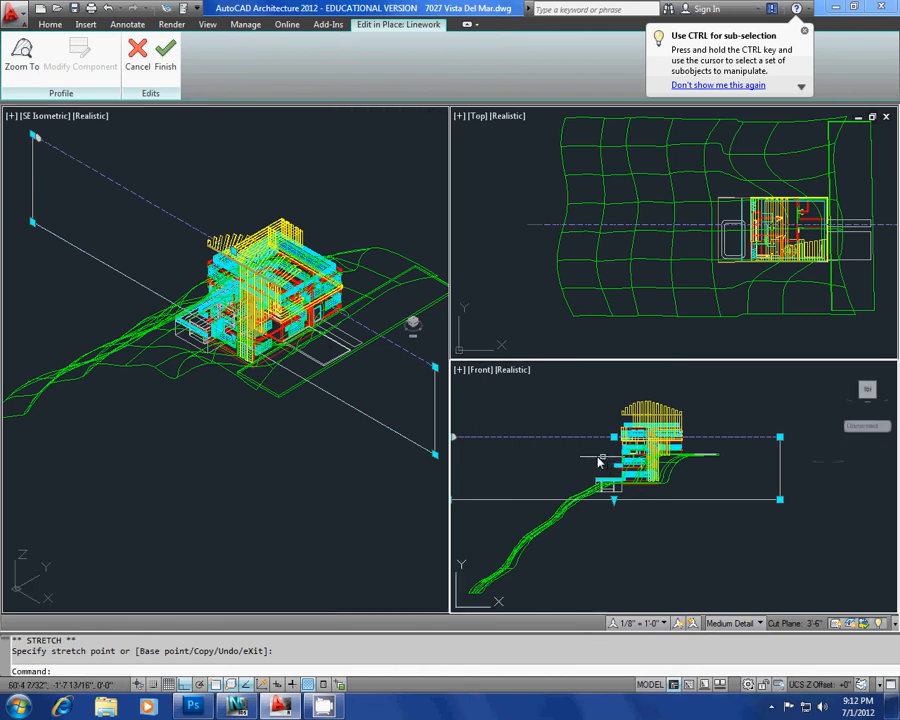
pyautogui.moveTo(504, 452); pyautogui.dragTo(581, 441, button='middle')
pyautogui.click(528, 426)
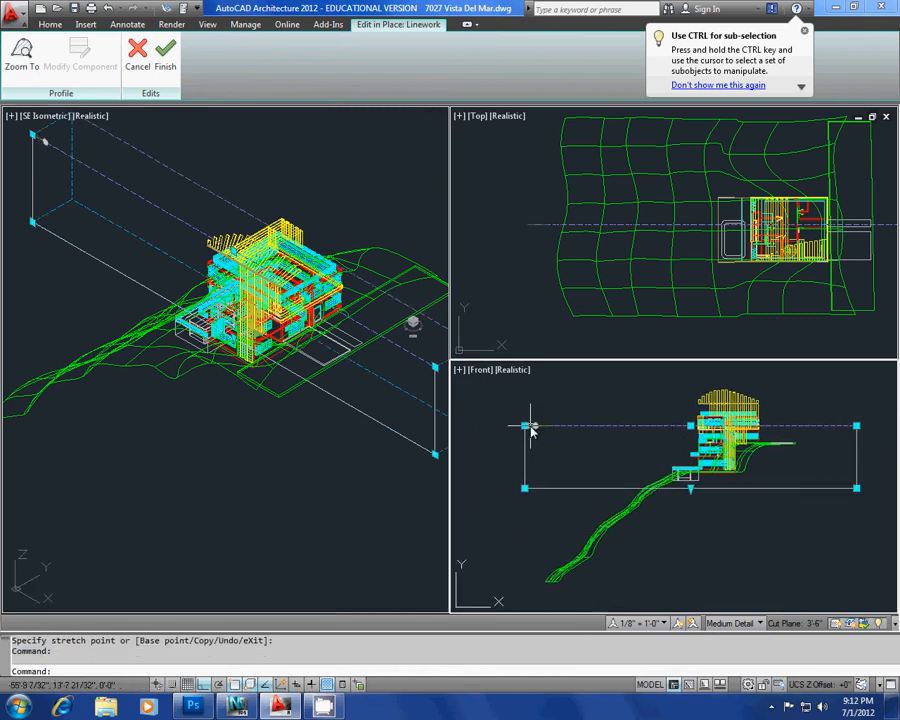
pyautogui.rightClick(532, 428)
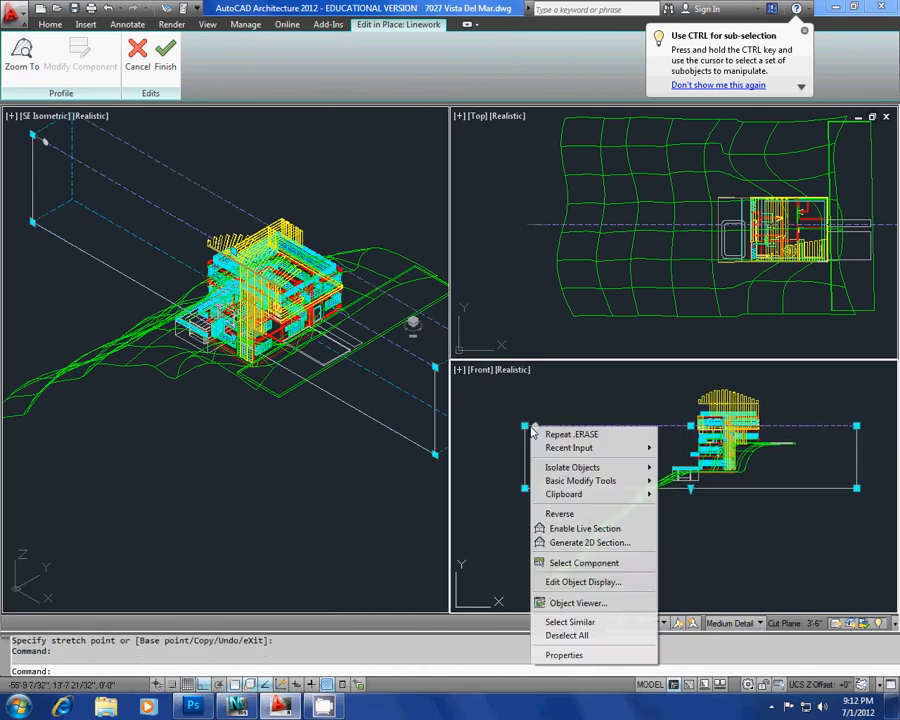
pyautogui.click(530, 329)
# - Start generating a 2D section with hidden line removal from the section line in the Top view, selecting the whole house and terrain
pyautogui.scroll(-5, 540, 302)
pyautogui.scroll(4, 574, 306)
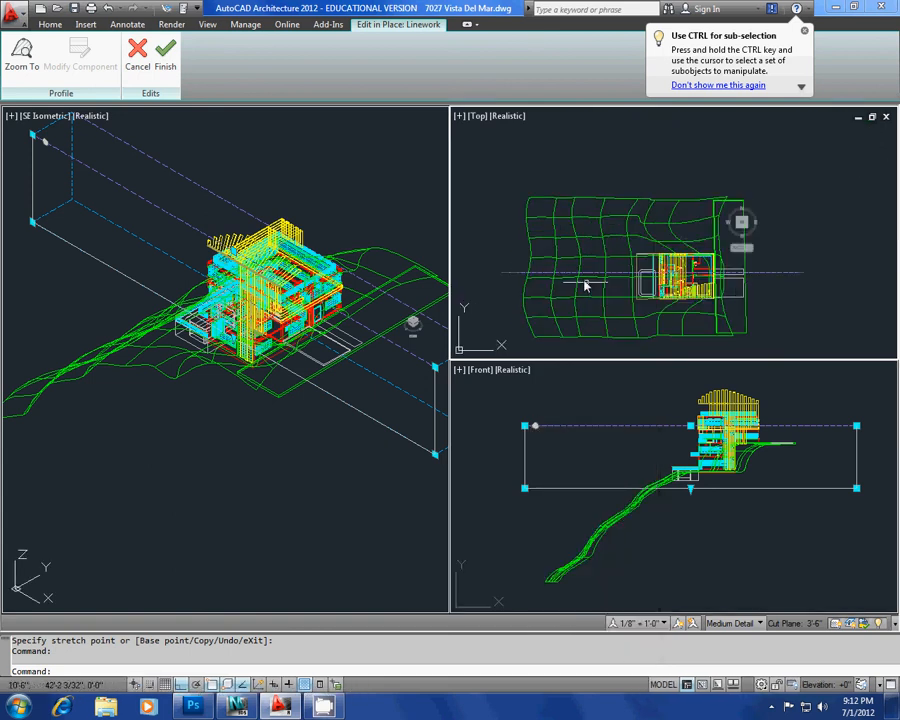
pyautogui.click(514, 279)
pyautogui.press('Escape')
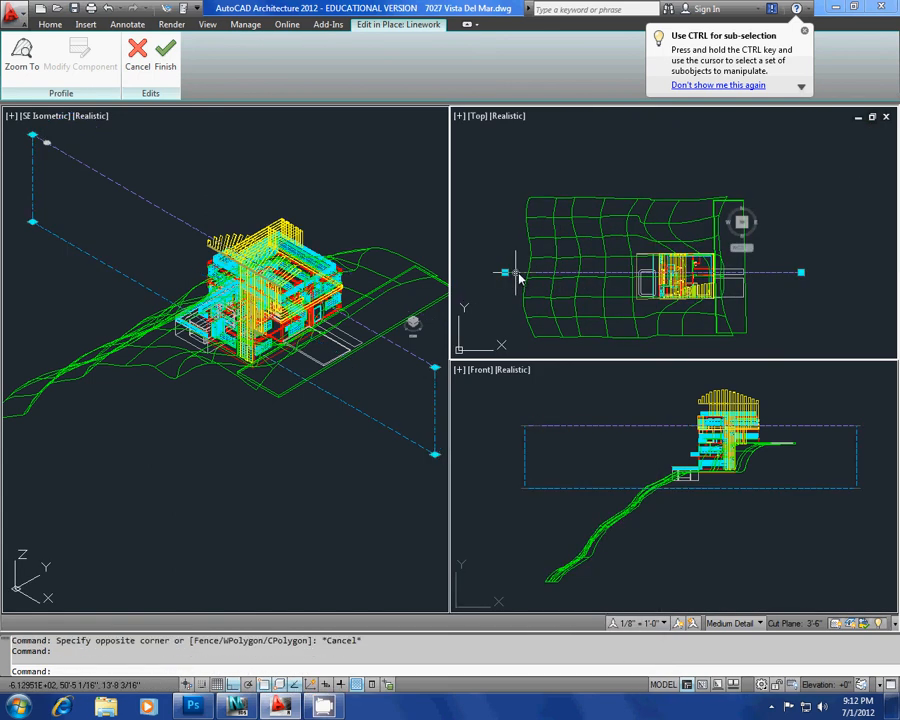
pyautogui.rightClick(516, 274)
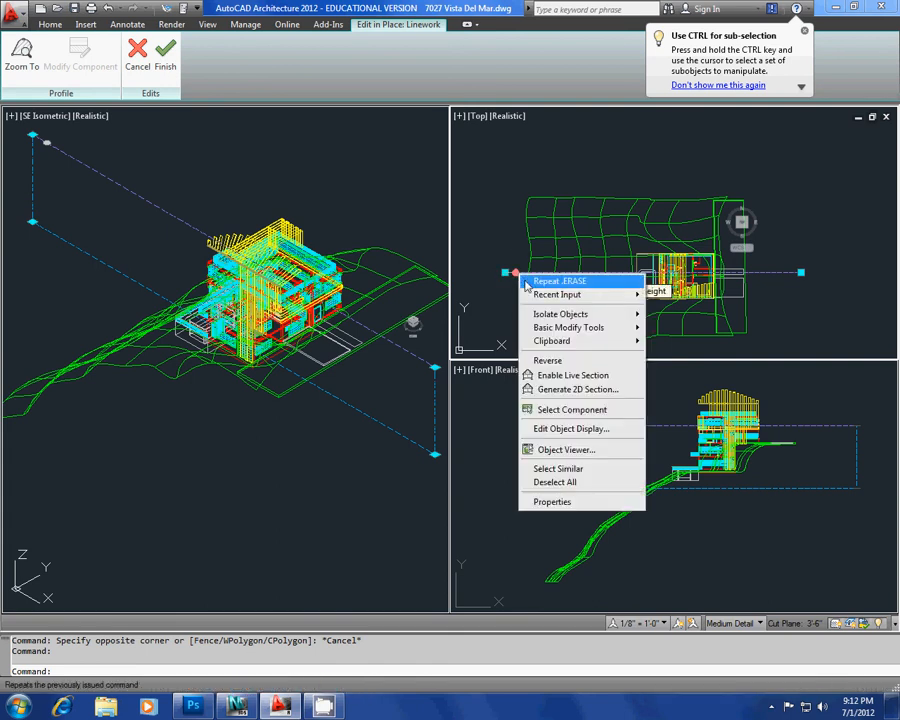
pyautogui.click(572, 389)
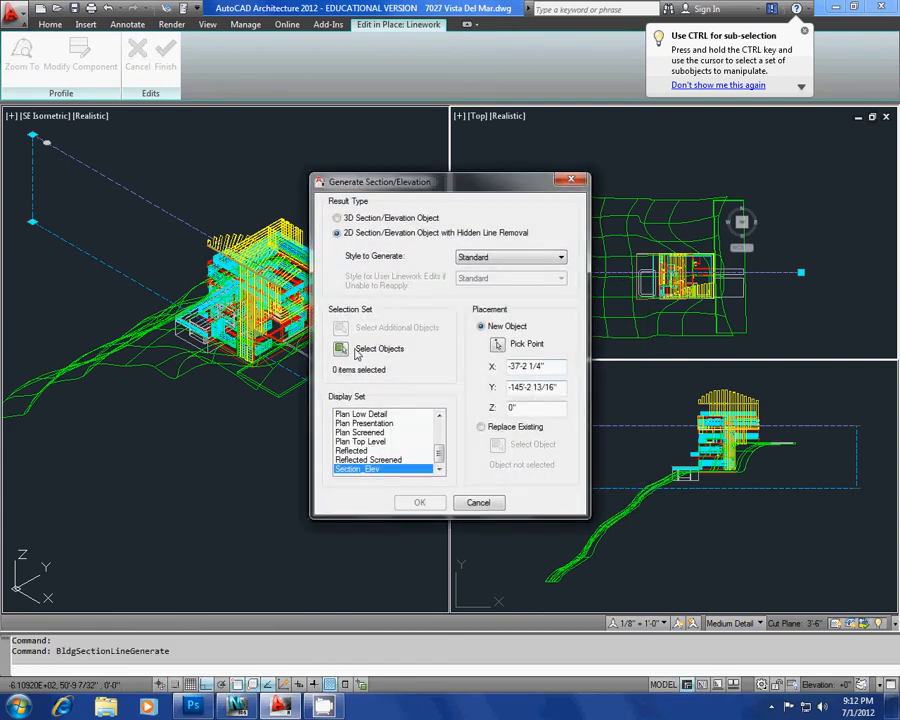
pyautogui.click(341, 348)
pyautogui.scroll(-3, 612, 270)
pyautogui.click(662, 309)
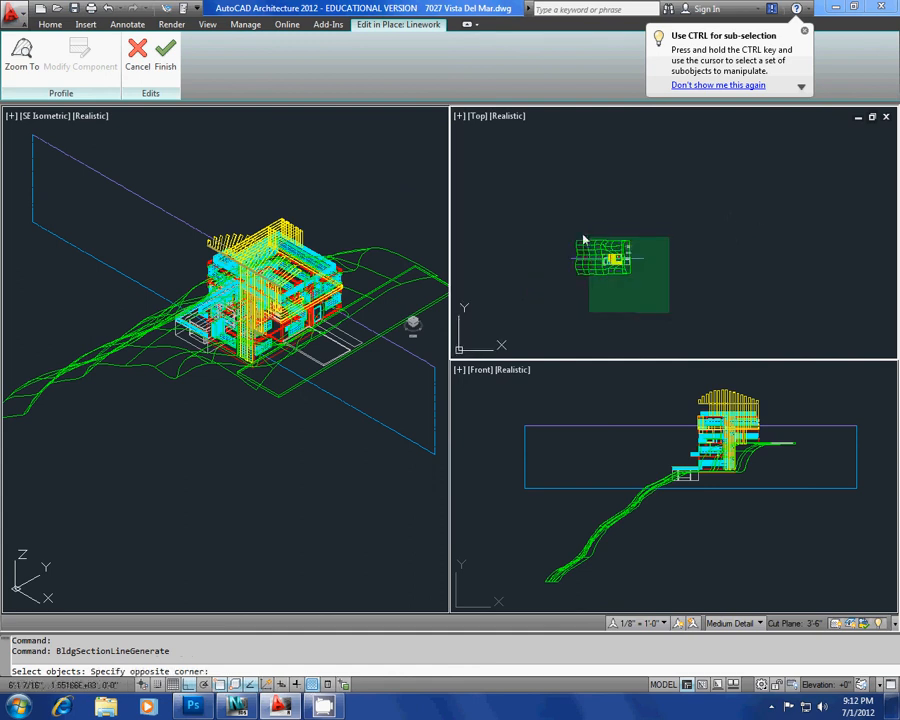
pyautogui.click(565, 233)
pyautogui.press('Return')
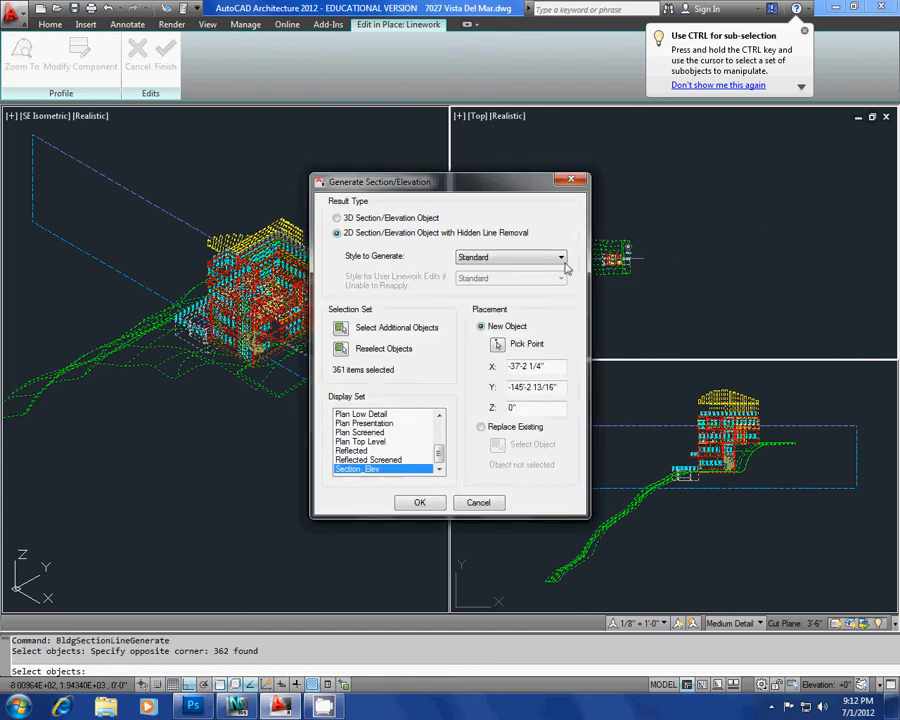
# - Place the section drawing below the site plan at about X -6'-5", Y -106'-9" and generate it
pyautogui.click(498, 346)
pyautogui.click(589, 320)
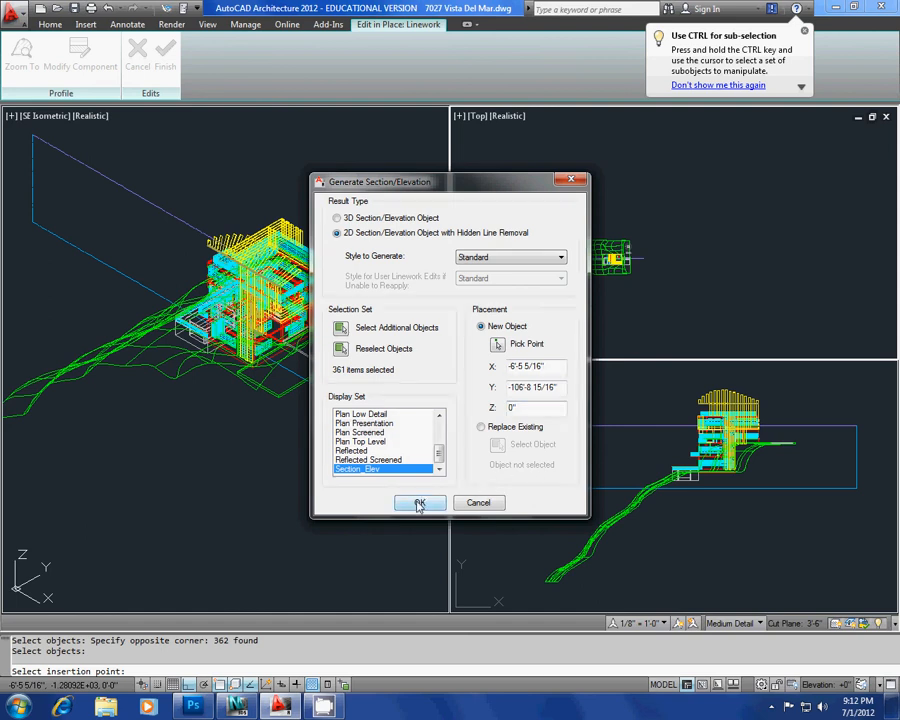
pyautogui.click(419, 503)
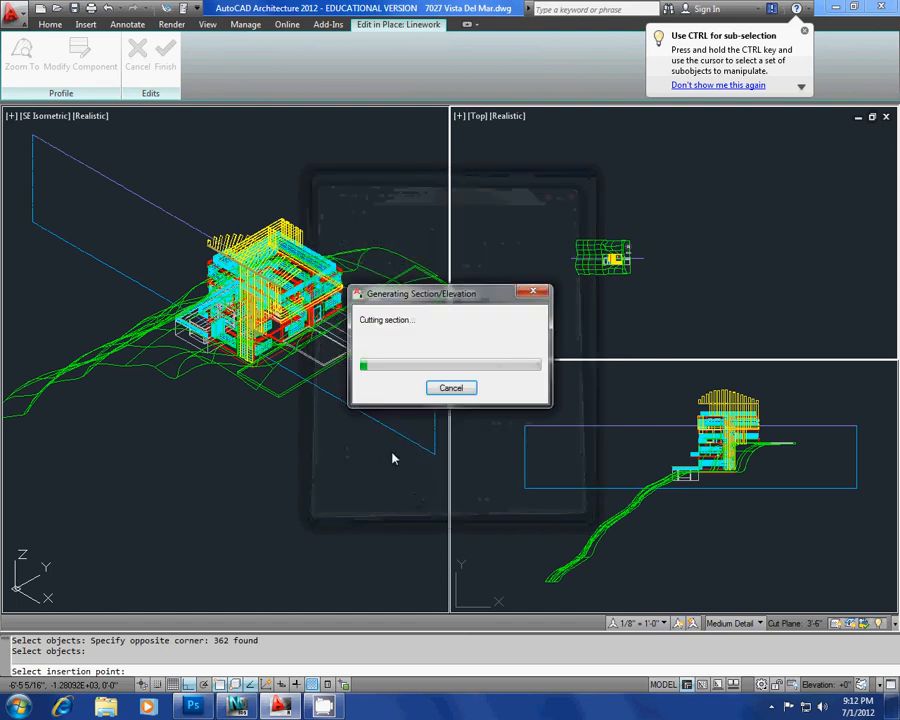
# - Examine the generated plan drawing in the Top view, including its walls, doors, window line and spiral stair
pyautogui.scroll(8, 585, 310)
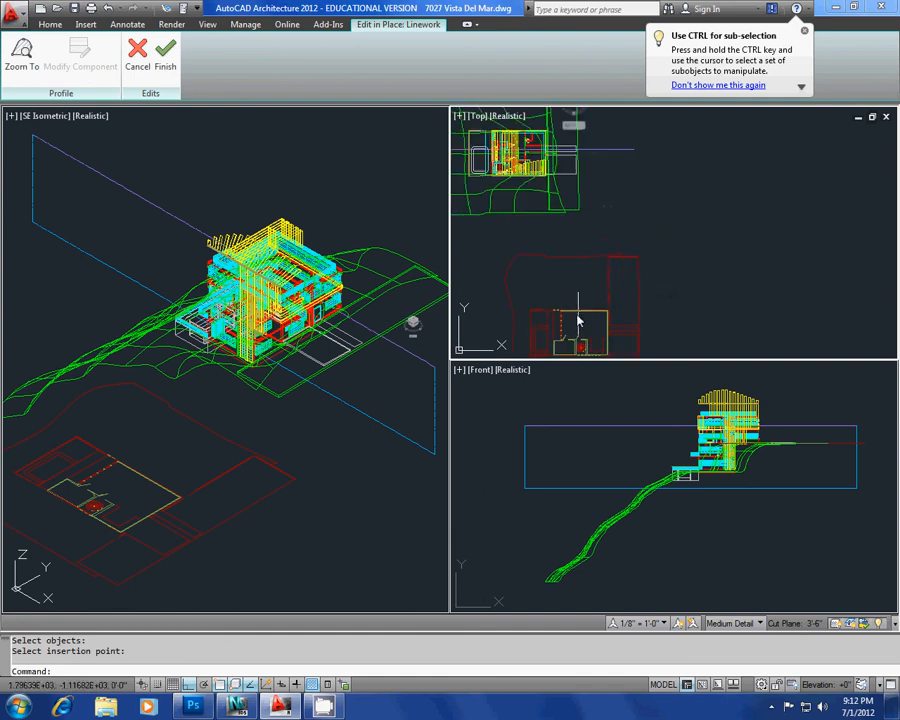
pyautogui.scroll(6, 590, 283)
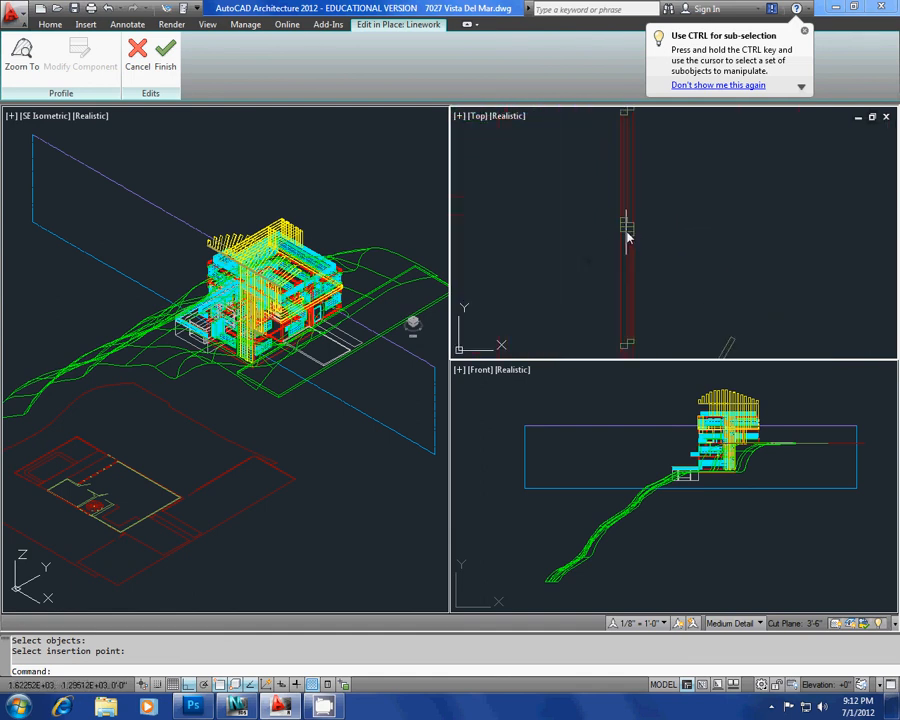
pyautogui.moveTo(697, 168); pyautogui.dragTo(679, 249, button='middle')
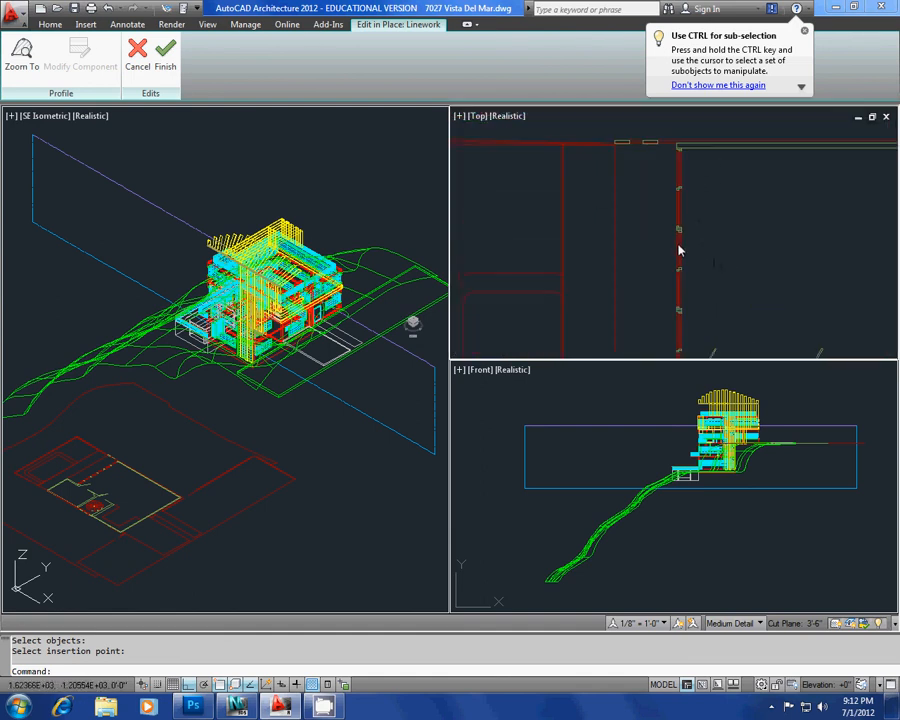
pyautogui.scroll(7, 675, 252)
pyautogui.scroll(-9, 673, 251)
pyautogui.scroll(-5, 722, 277)
pyautogui.scroll(9, 732, 308)
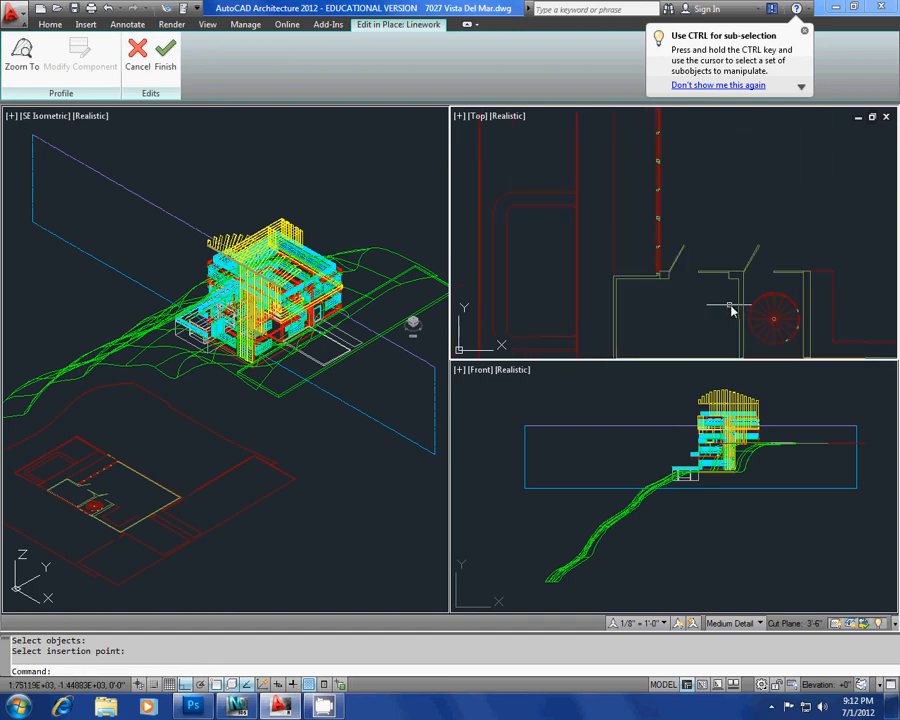
pyautogui.scroll(-5, 736, 300)
pyautogui.scroll(10, 721, 305)
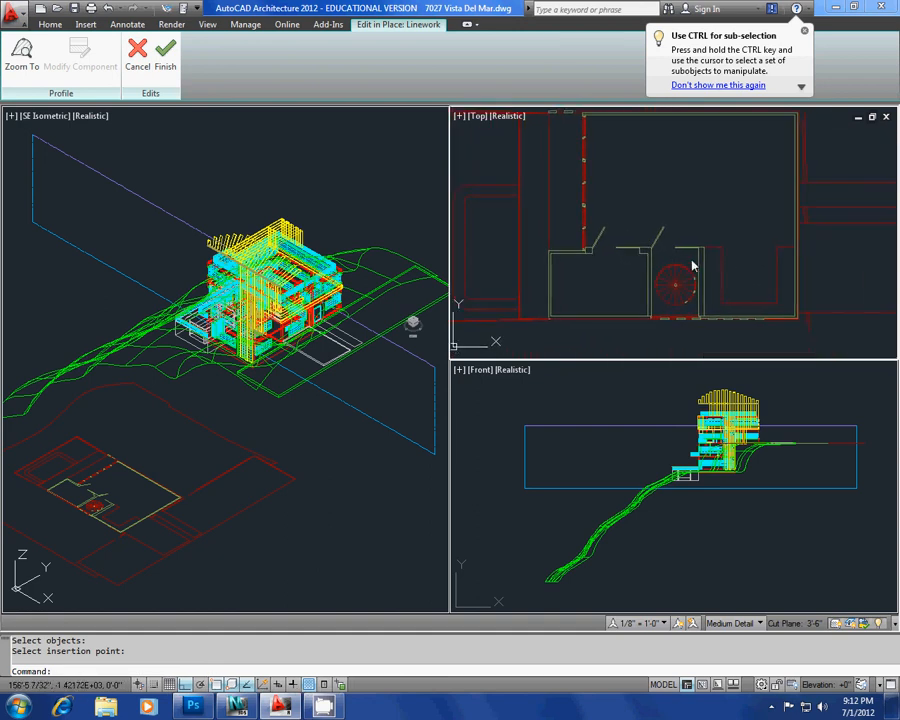
pyautogui.scroll(-8, 620, 320)
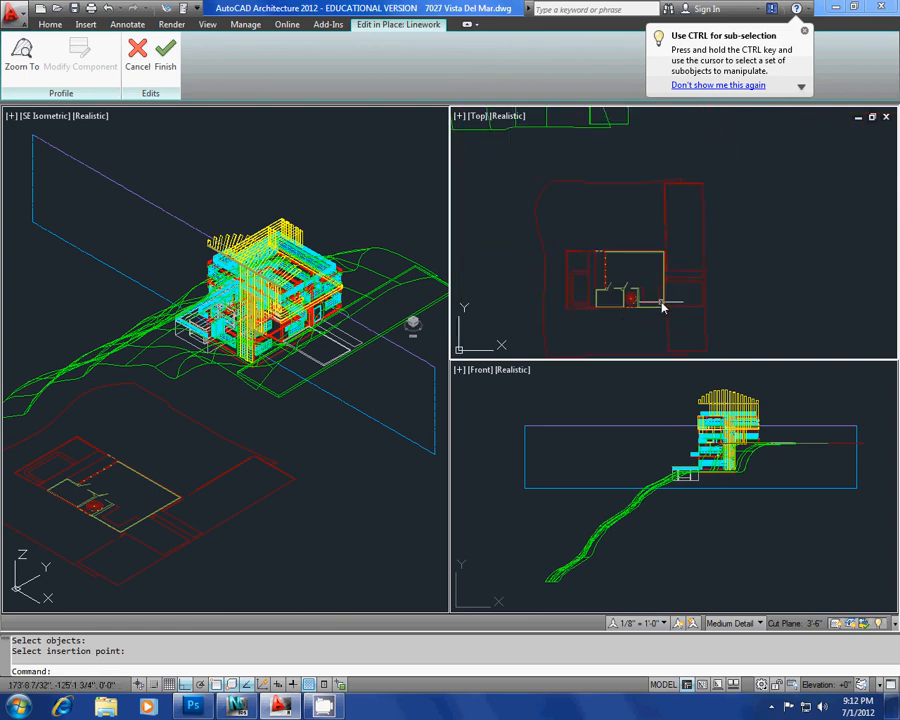
pyautogui.scroll(-3, 680, 236)
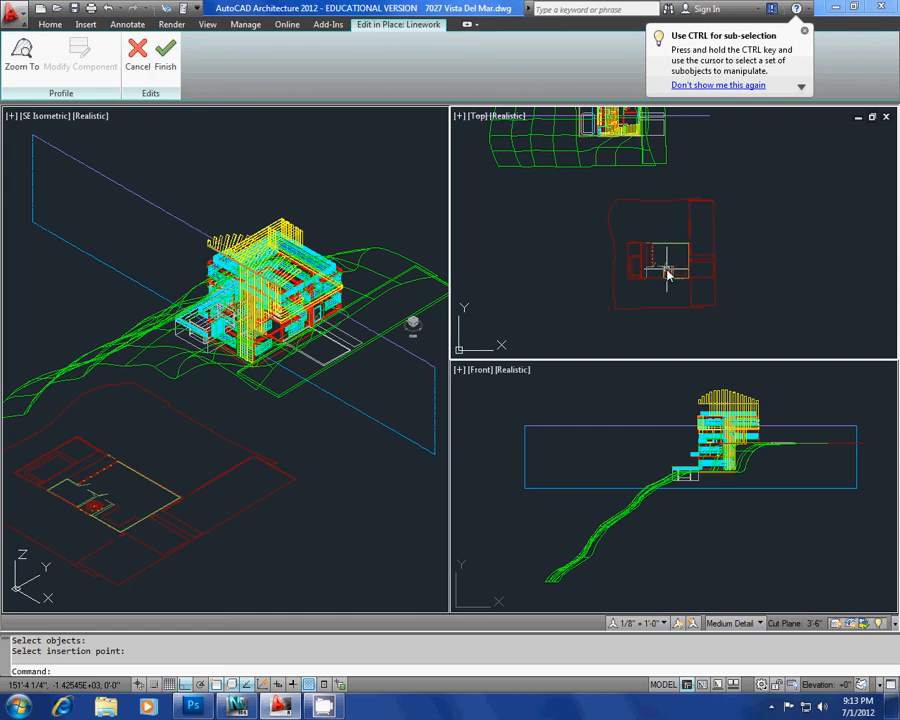
pyautogui.moveTo(617, 256); pyautogui.dragTo(595, 270, button='middle')
pyautogui.moveTo(643, 312); pyautogui.dragTo(615, 266, button='middle')
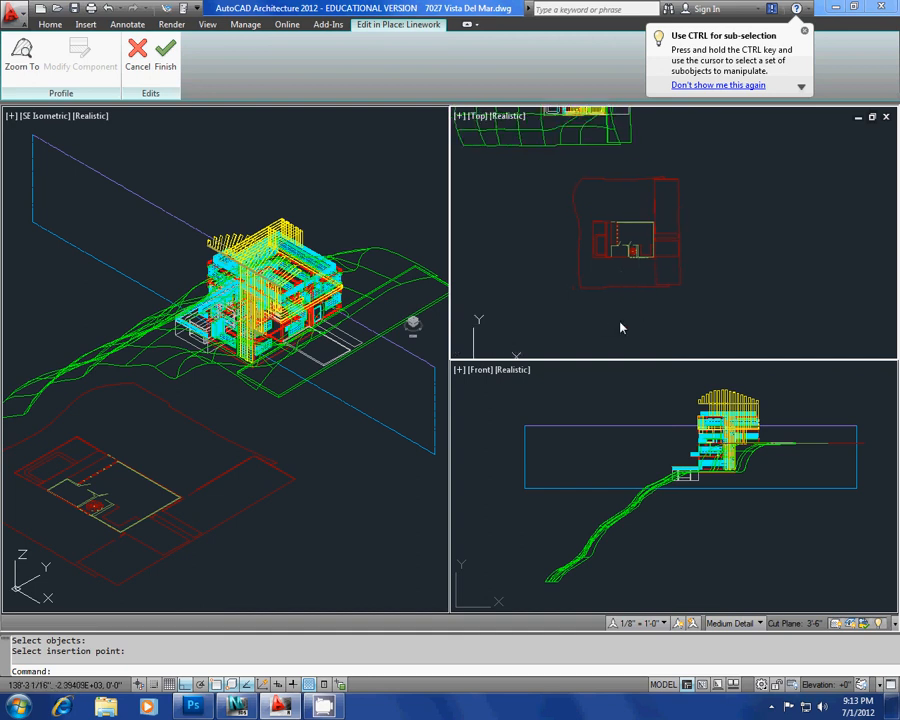
pyautogui.scroll(4, 643, 281)
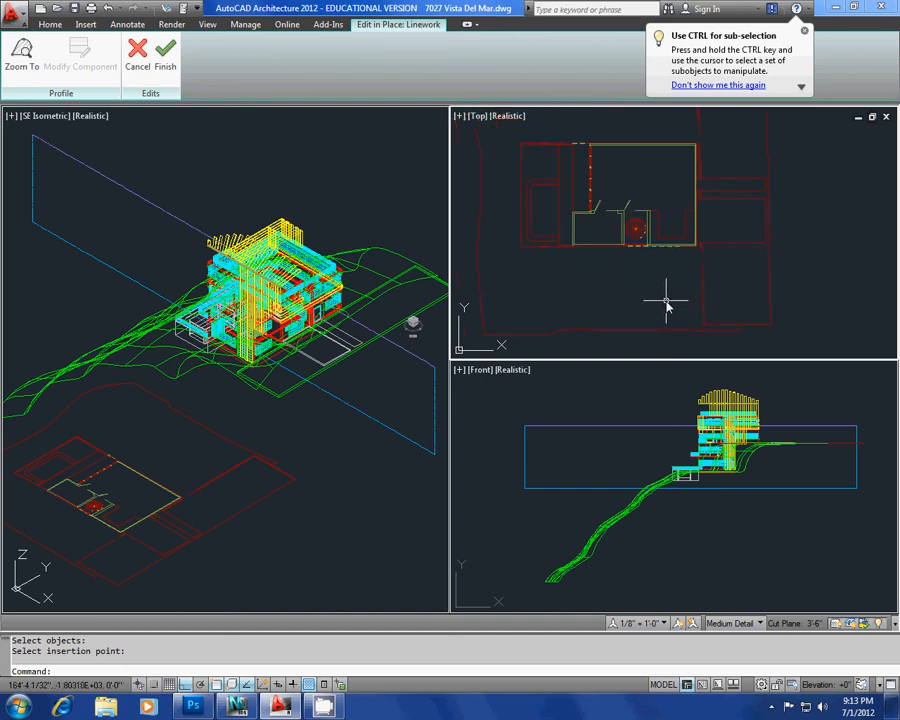
pyautogui.press('alt')
pyautogui.scroll(-1, 639, 231)
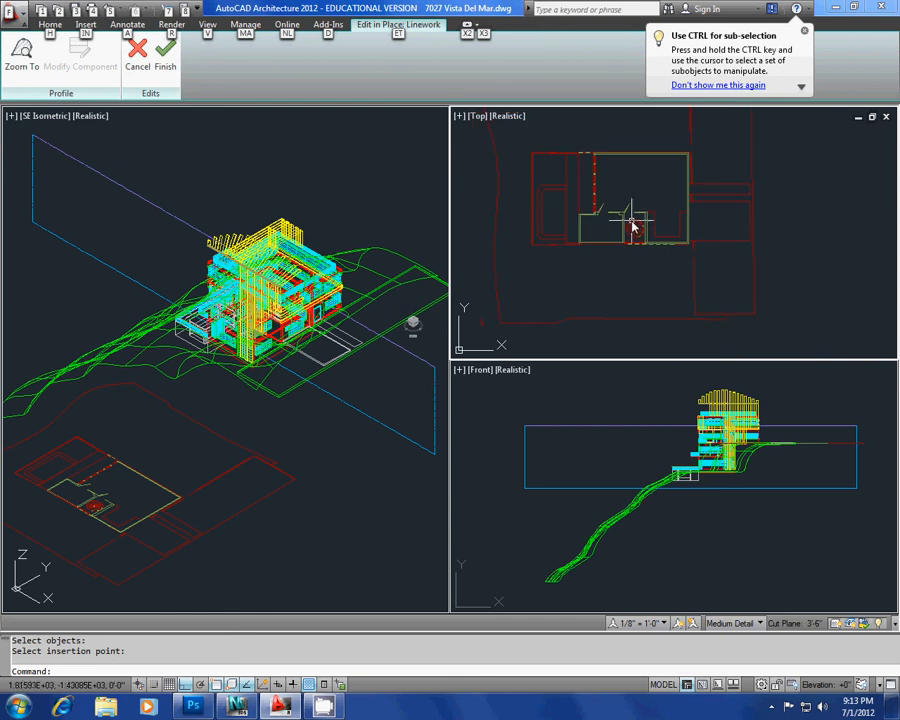
pyautogui.scroll(-2, 632, 221)
pyautogui.scroll(3, 630, 212)
pyautogui.scroll(-2, 648, 235)
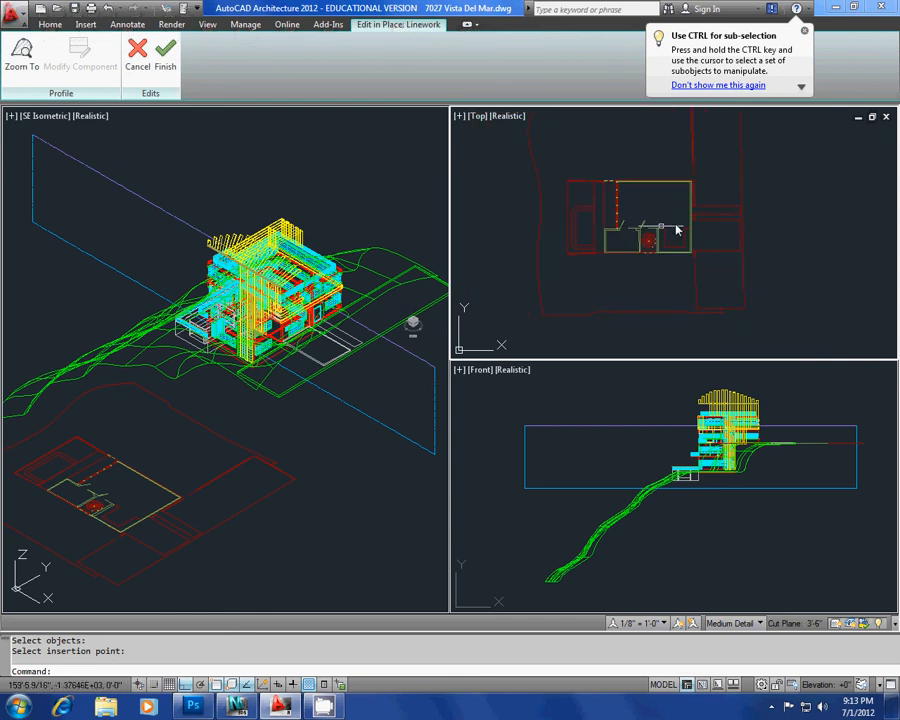
# - Select the generated plan drawing and the section line in the SE Isometric view to compare them with the model
pyautogui.click(49, 25)
pyautogui.click(279, 453)
pyautogui.moveTo(173, 504); pyautogui.dragTo(224, 475, button='middle')
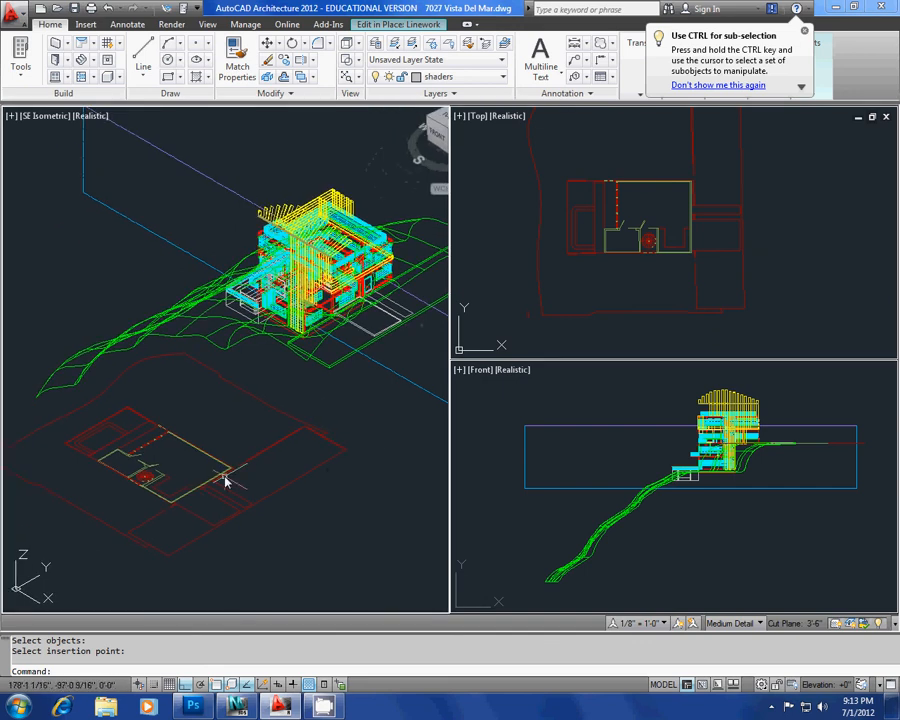
pyautogui.click(214, 469)
pyautogui.click(200, 455)
pyautogui.click(200, 456)
pyautogui.scroll(-1, 247, 410)
pyautogui.moveTo(191, 422); pyautogui.dragTo(218, 402, button='middle')
pyautogui.click(214, 245)
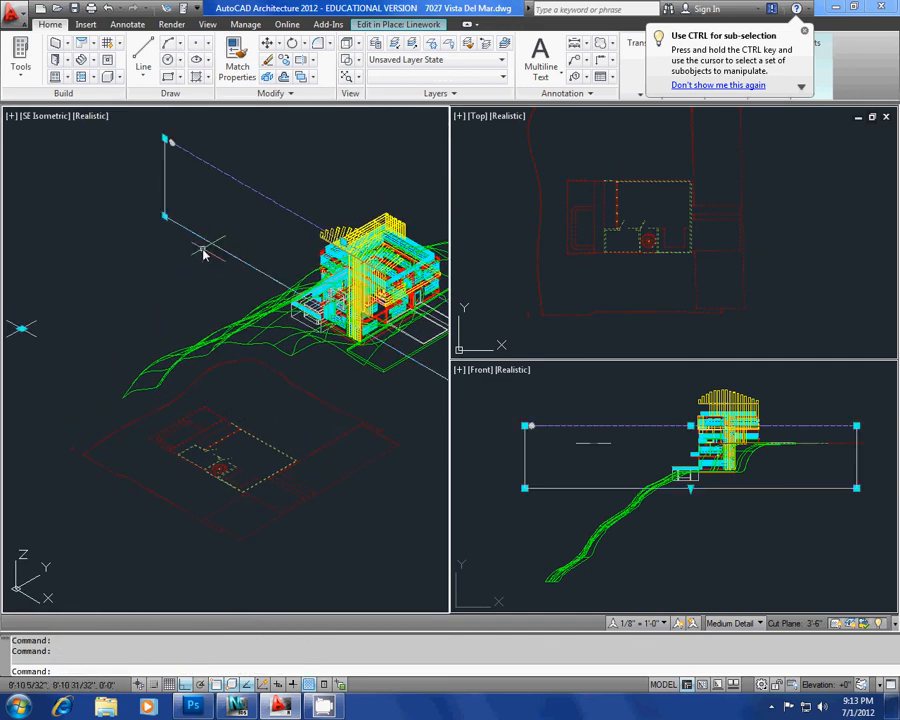
pyautogui.scroll(-4, 202, 255)
pyautogui.click(517, 290)
pyautogui.scroll(-5, 540, 288)
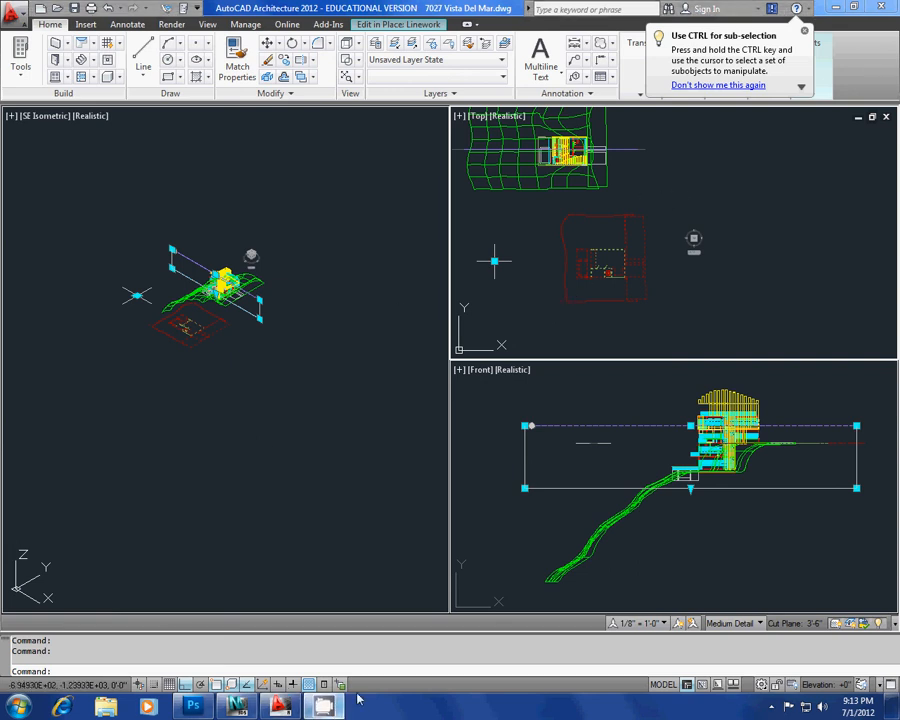
pyautogui.click(777, 708)
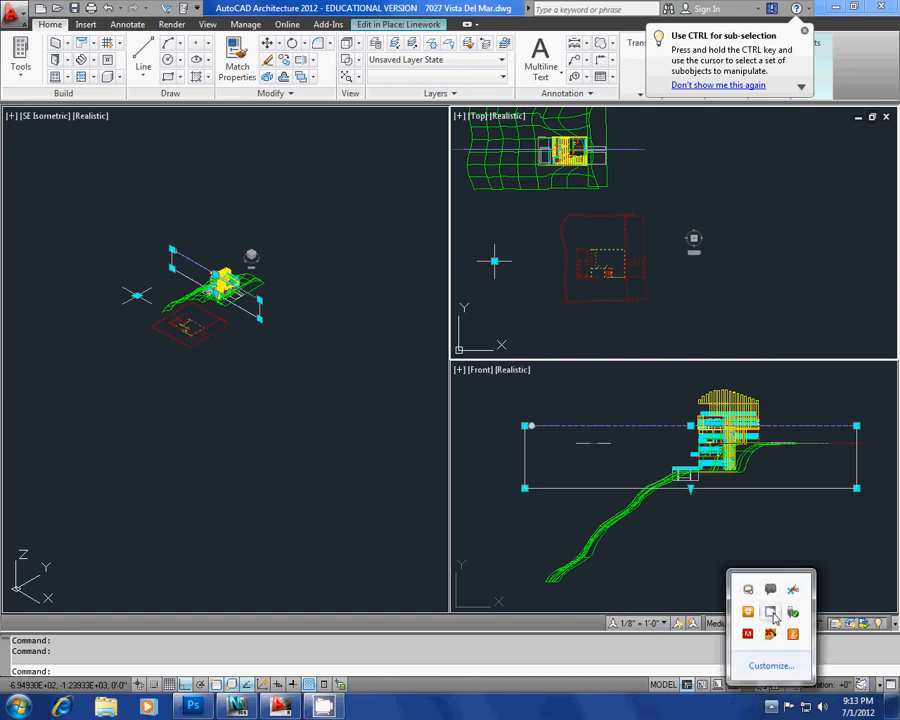